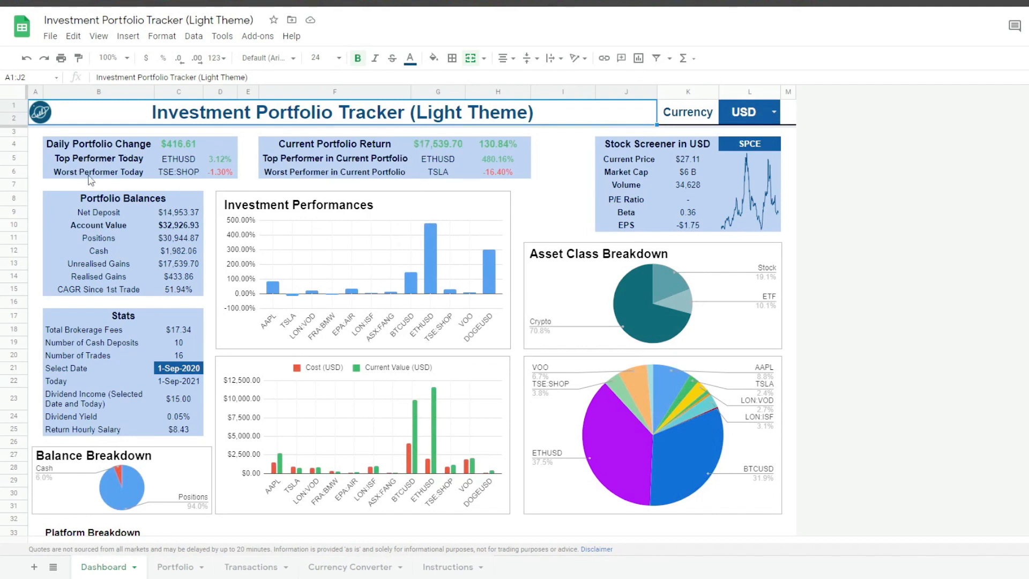
Step: Examine the Asset Class Breakdown chart and the Stats block on the dashboard
left_click(654, 293)
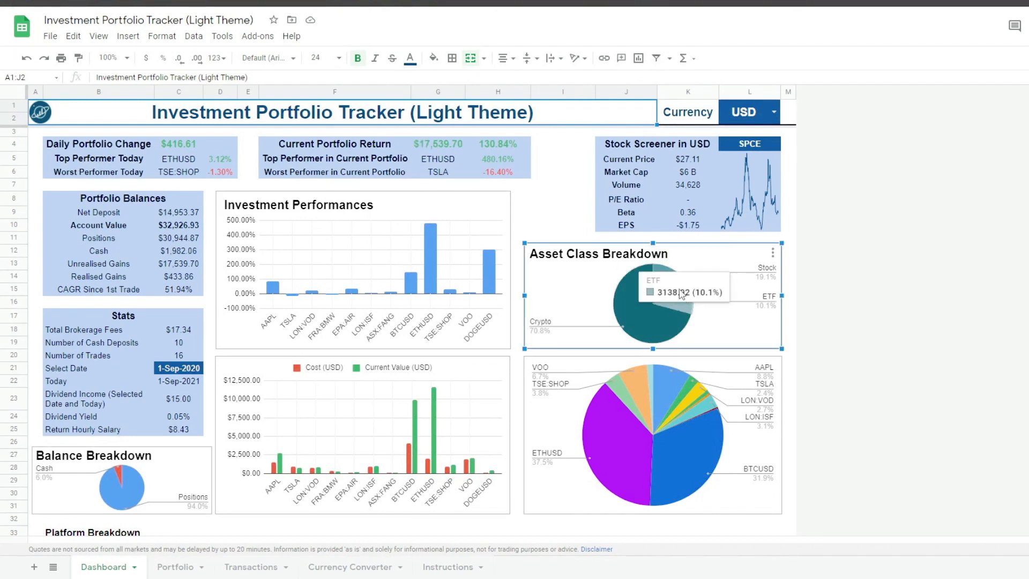
left_click_drag(140, 314, 129, 436)
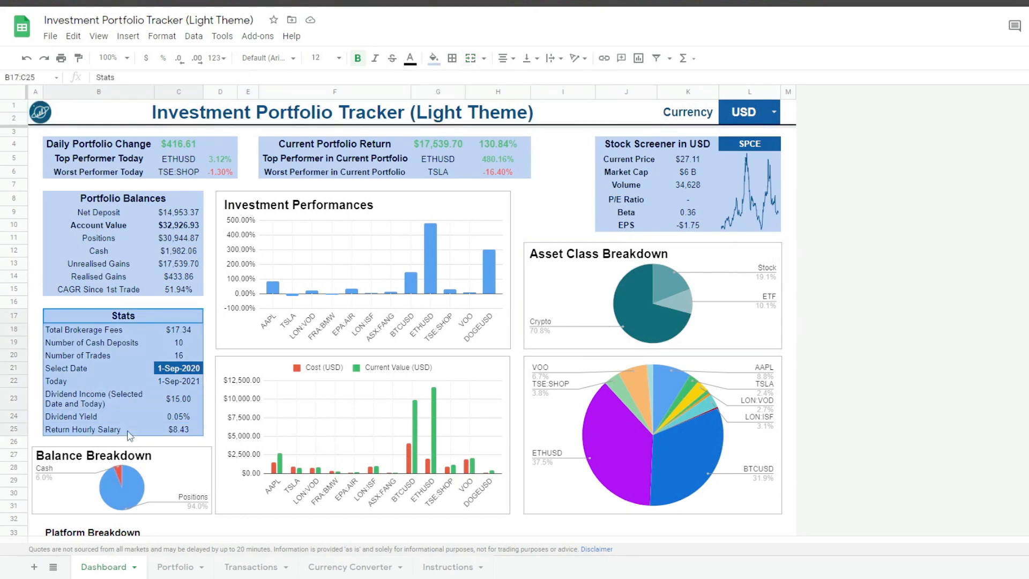
left_click(146, 314)
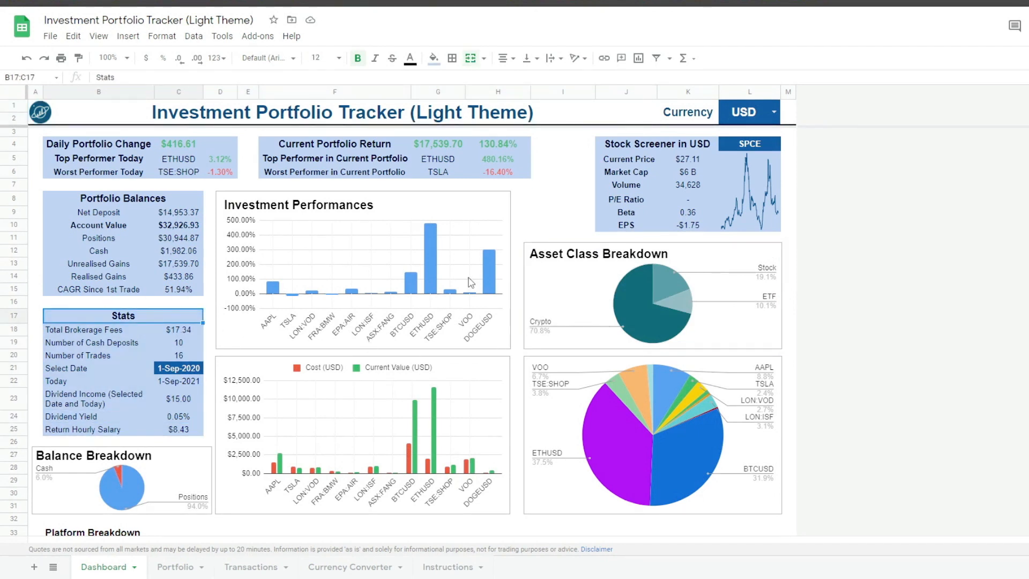
Step: Switch the dashboard currency to EUR and back to USD, and select the stock screener's price sparkline
left_click(775, 112)
left_click(742, 173)
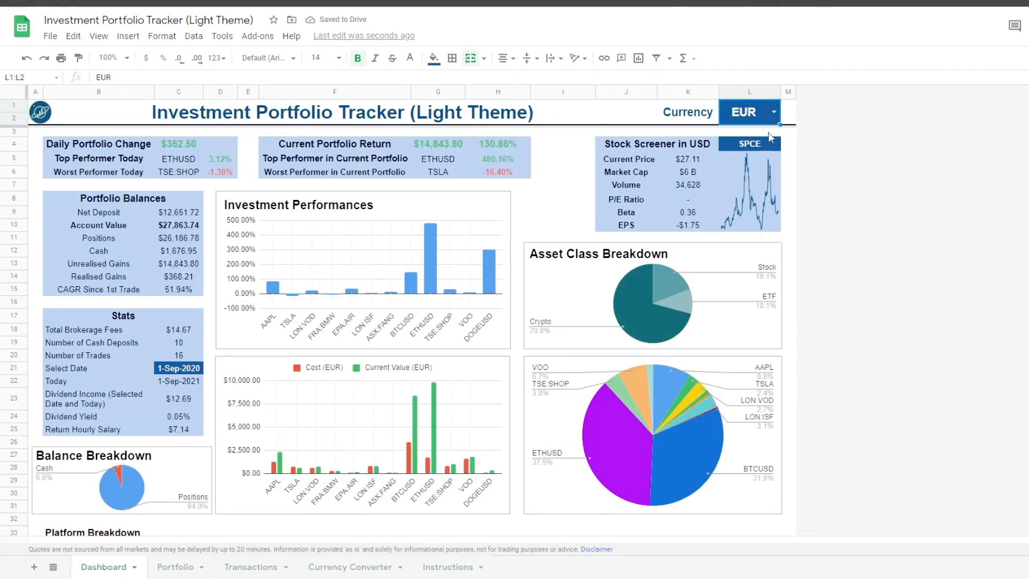
left_click(775, 112)
left_click(749, 135)
left_click(749, 186)
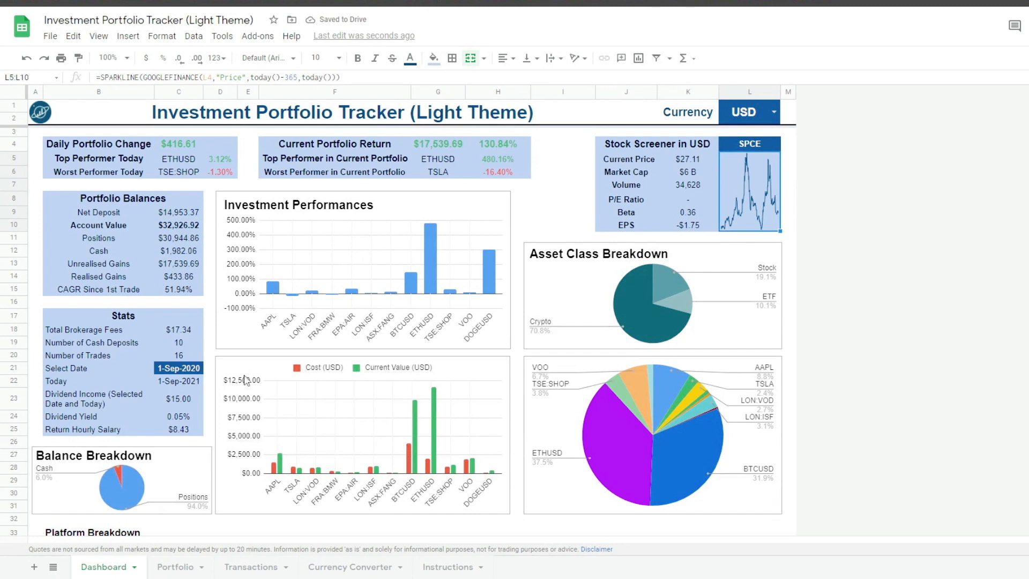
Step: Examine the Platform Breakdown table on the dashboard and open the Portfolio sheet
scroll(249, 373, "down", 6)
left_click_drag(13, 346, 15, 424)
left_click_drag(100, 341, 739, 429)
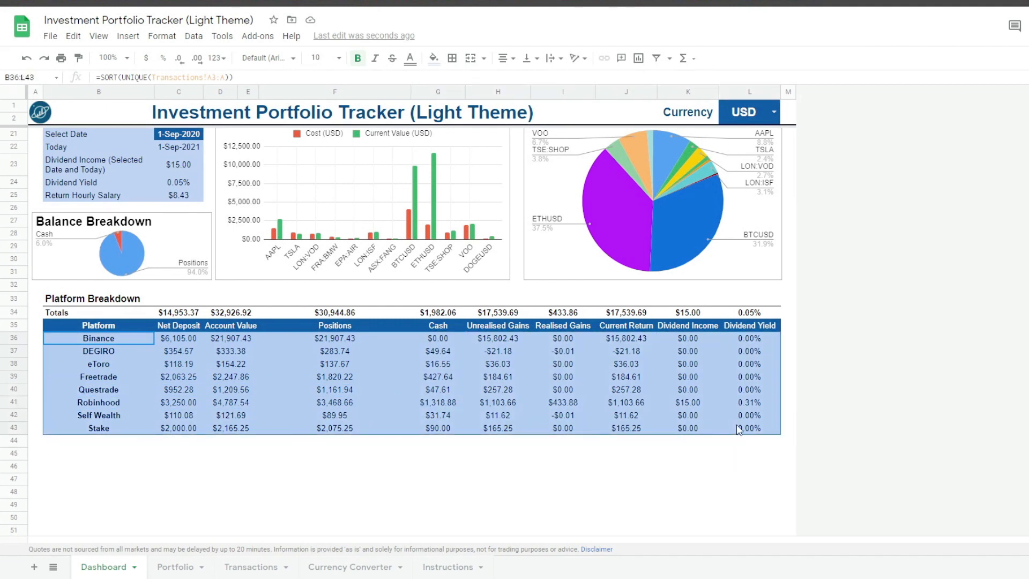
scroll(307, 389, "up", 6)
left_click(288, 118)
left_click(167, 566)
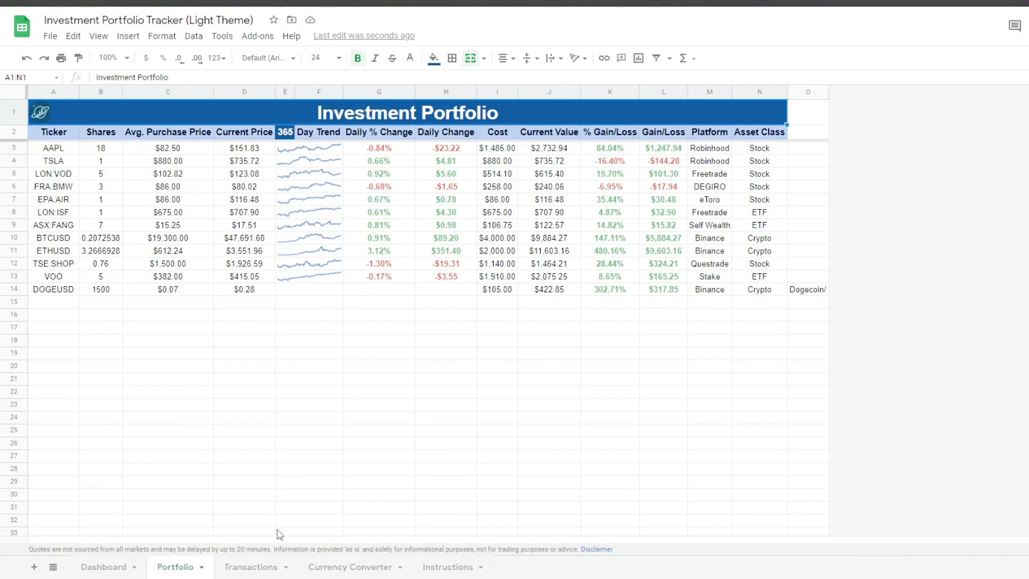
Step: Open the Transactions sheet and review its column headings, logged entries, platforms and currencies
left_click(239, 571)
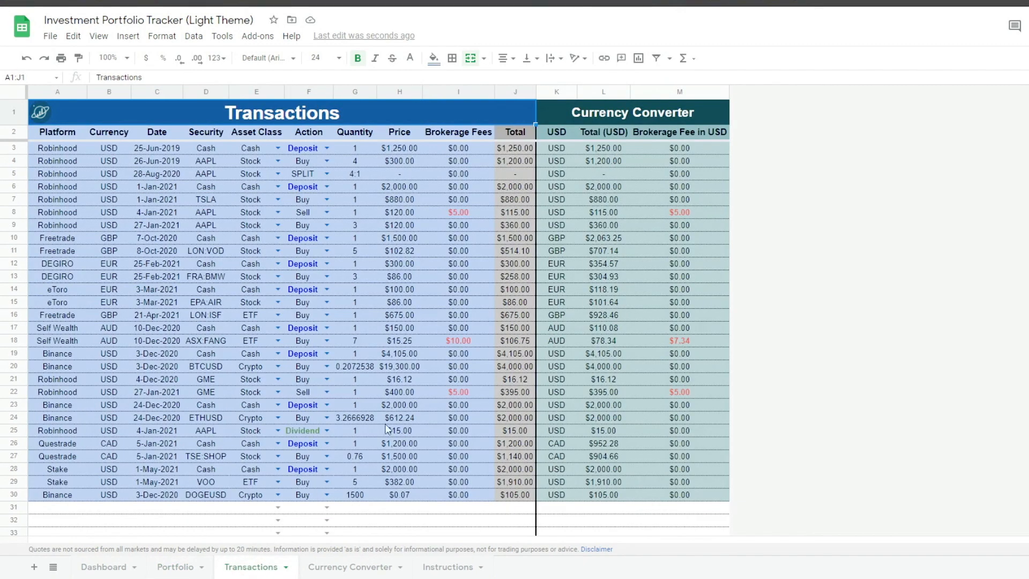
left_click_drag(58, 134, 455, 137)
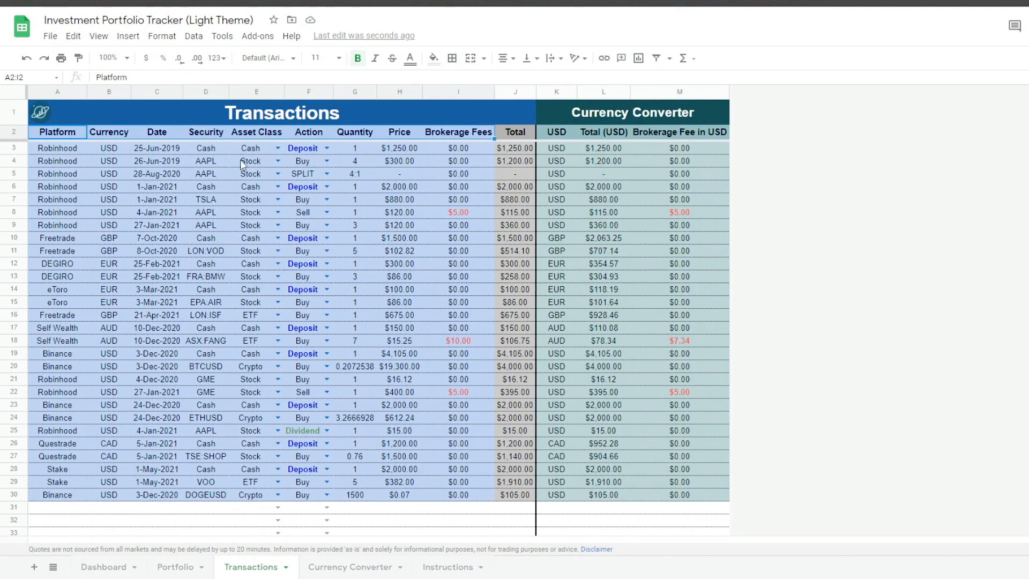
left_click_drag(69, 150, 463, 495)
left_click_drag(64, 151, 52, 494)
left_click(102, 459)
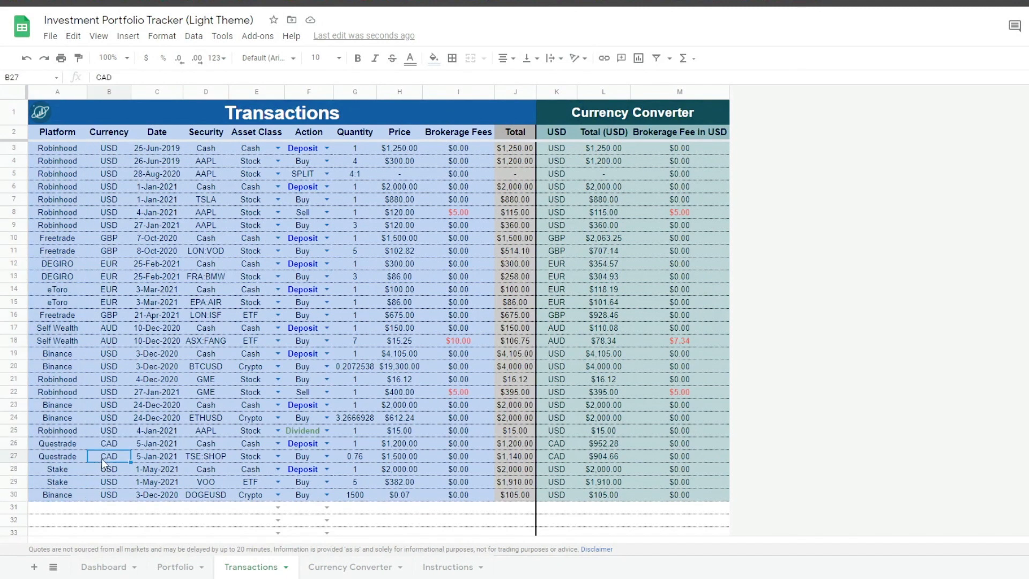
left_click(106, 313)
left_click(112, 300)
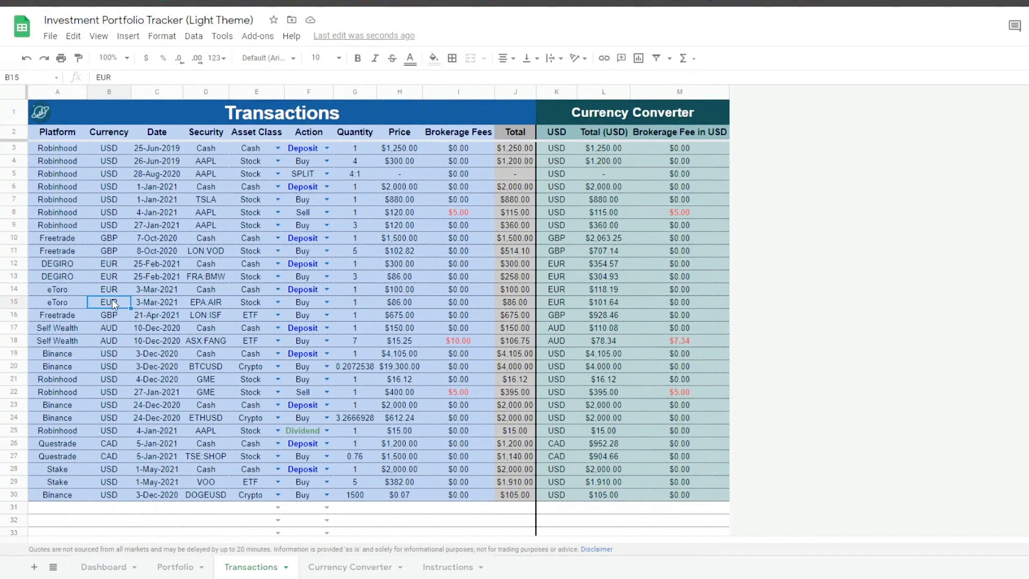
Step: Review the Deposit and Dividend entries in the Action column and show the action options for row 31
left_click(310, 151)
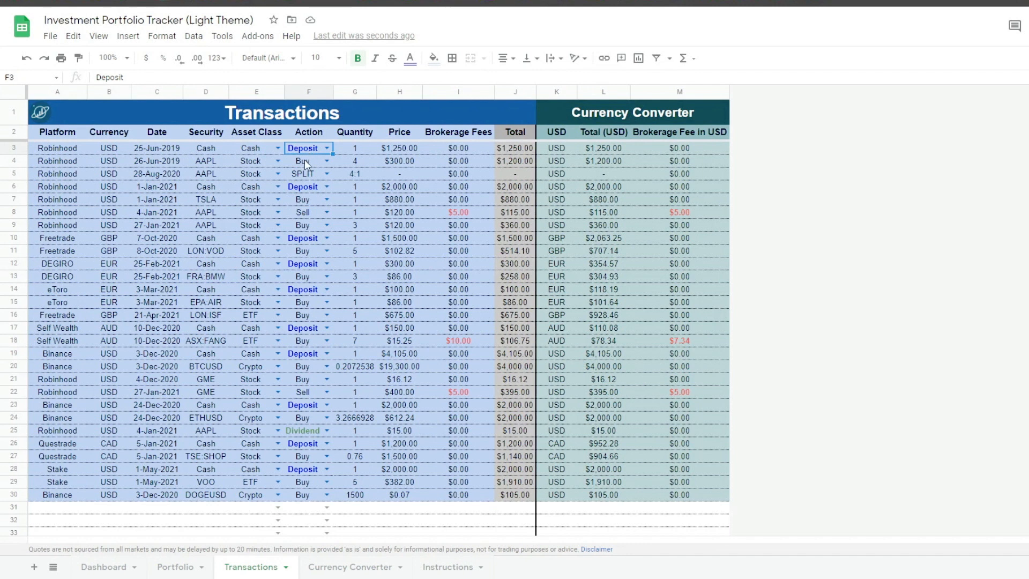
left_click(301, 432)
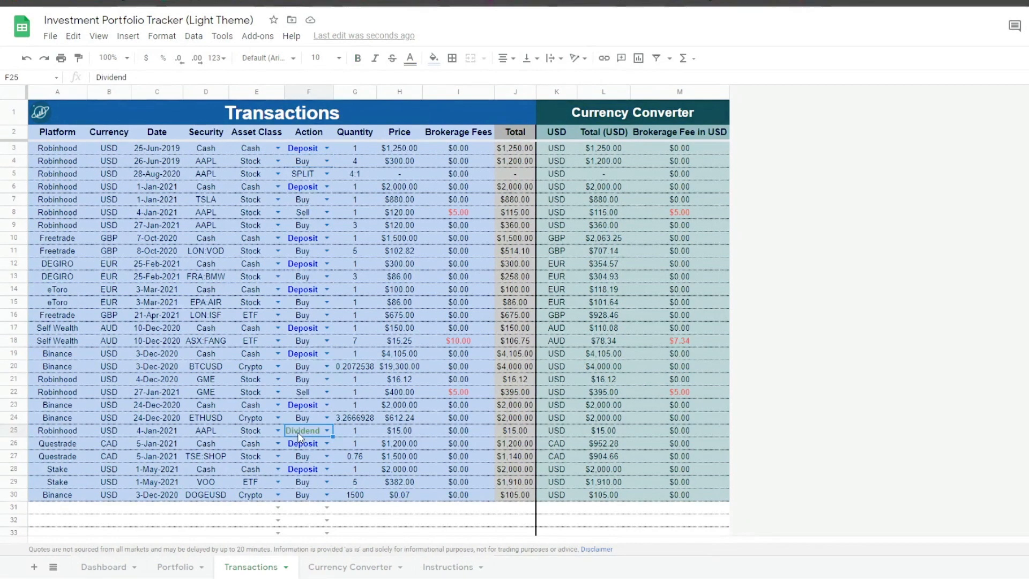
left_click(327, 507)
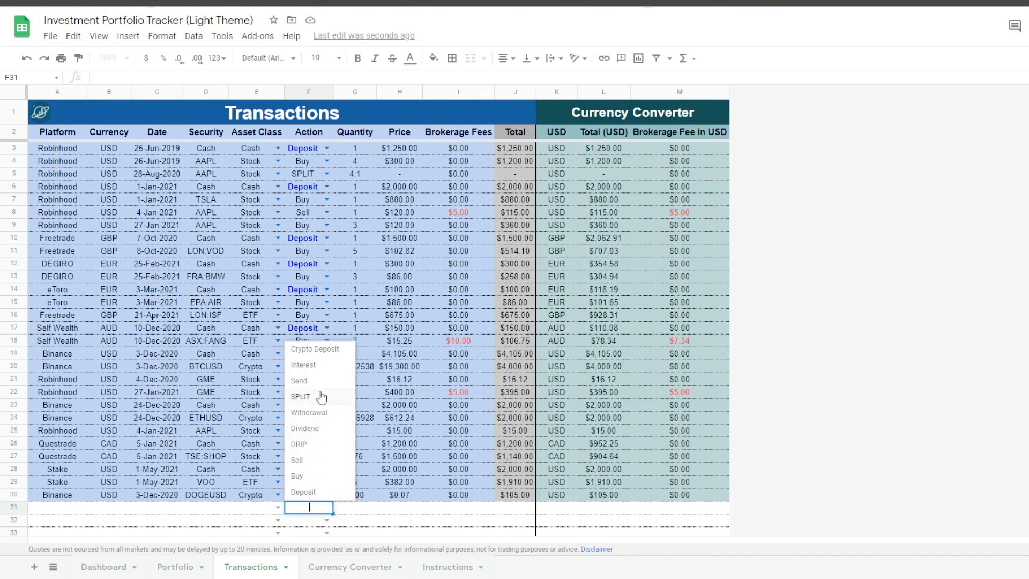
Step: Select the Platform cell of the first empty transaction row and look up Astra Space Inc on Google Finance
left_click(58, 511)
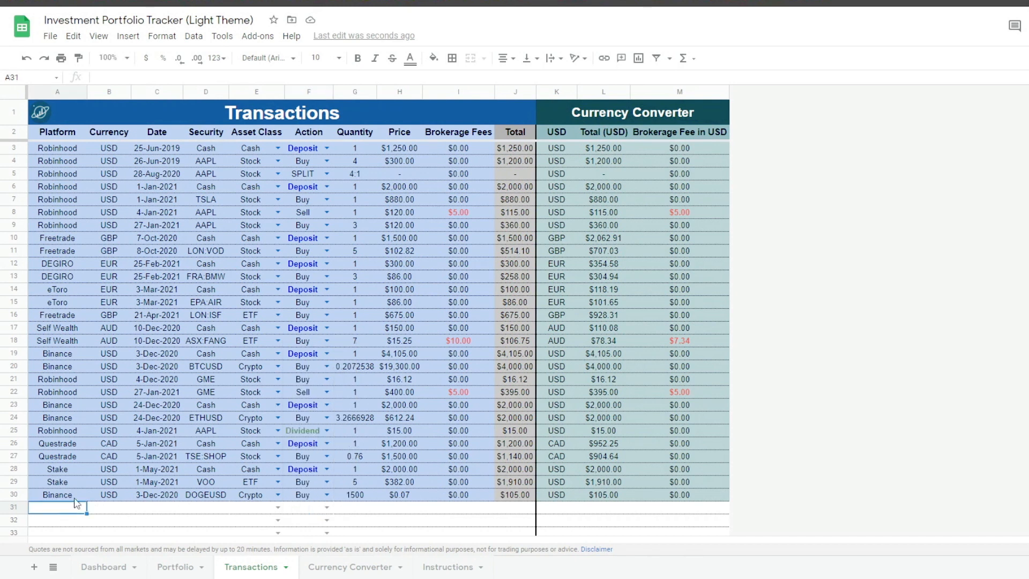
scroll(236, 262, "down", 3)
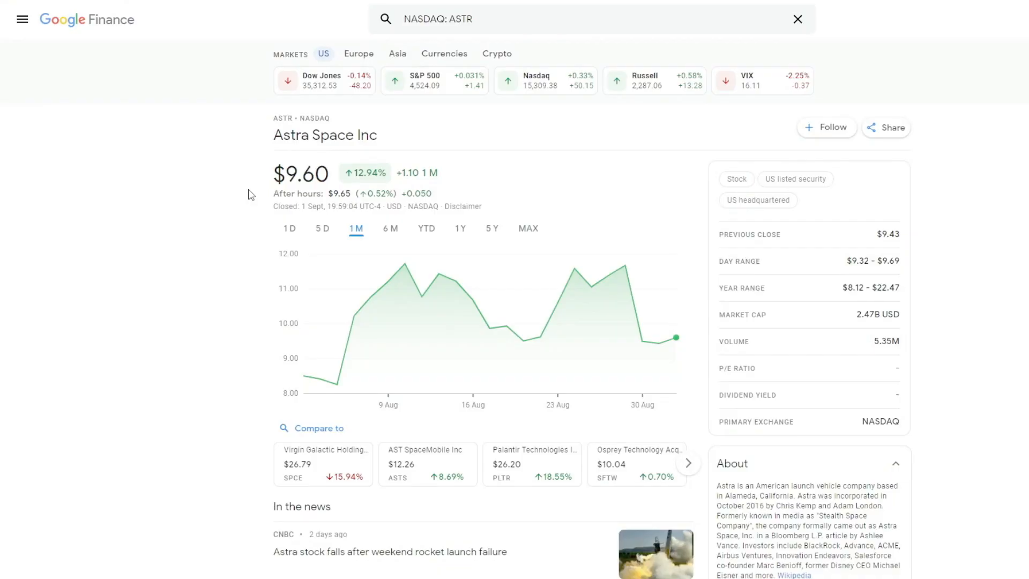
left_click_drag(275, 135, 387, 139)
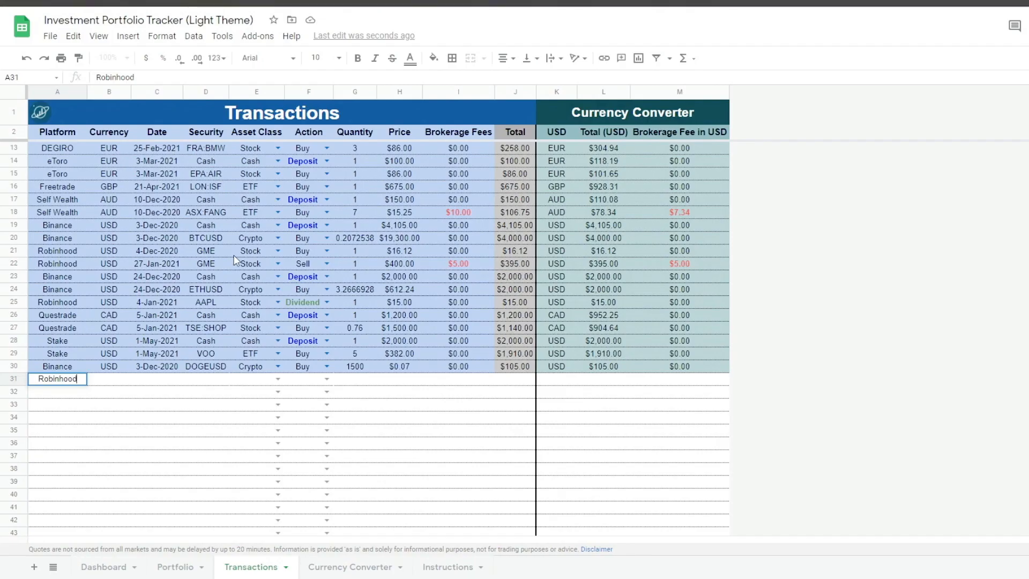
Step: Start a transaction in row 31 with platform Robinhood, currency USD and date 31-Aug-2021
key("Return")
key("Up")
key("Tab")
type("USD")
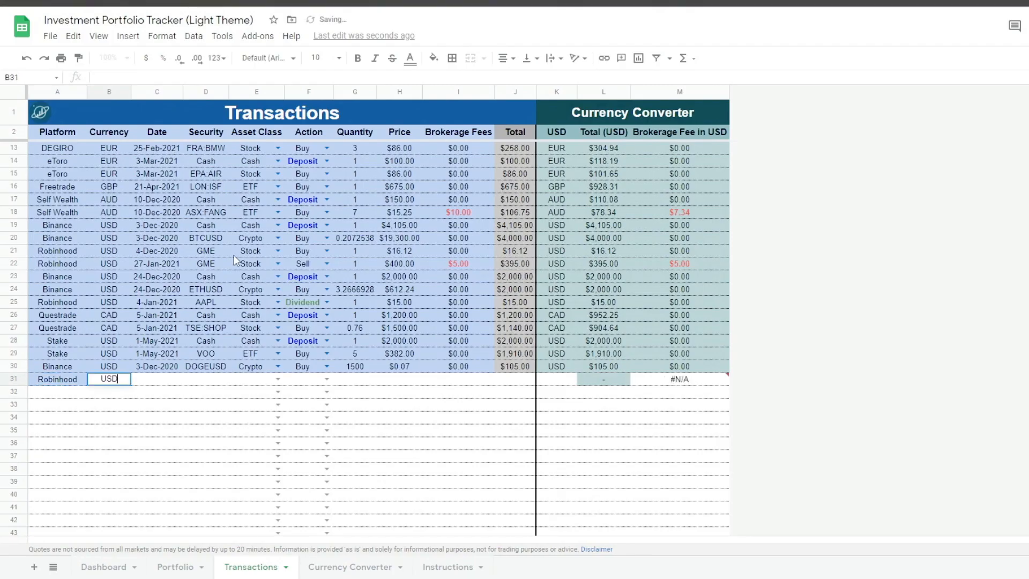
key("Tab")
double_click(159, 380)
left_click(129, 430)
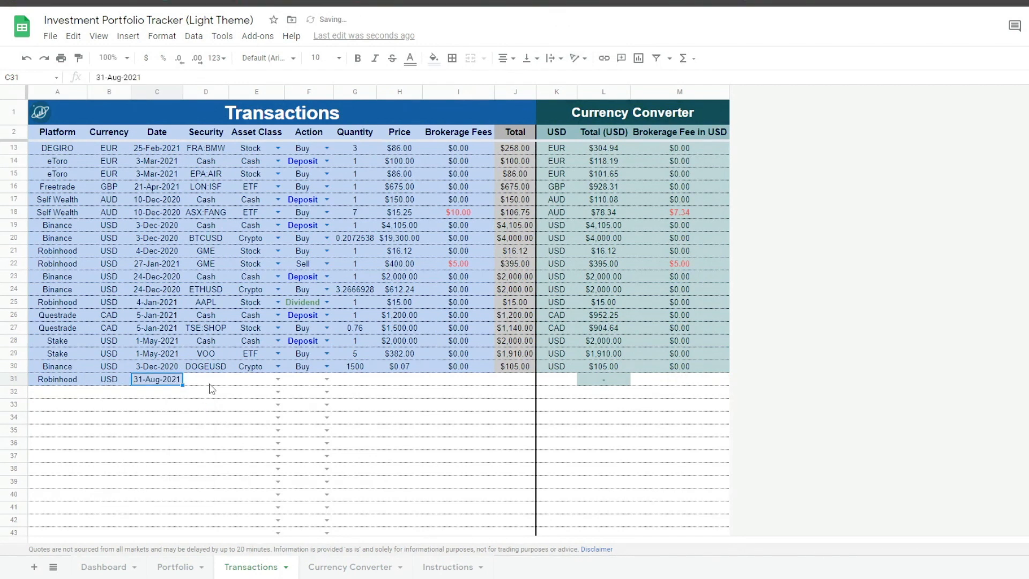
Step: Set the row 31 transaction's security to ASTR, its asset class to Stock and its action to Buy
left_click(217, 380)
type("ASTR")
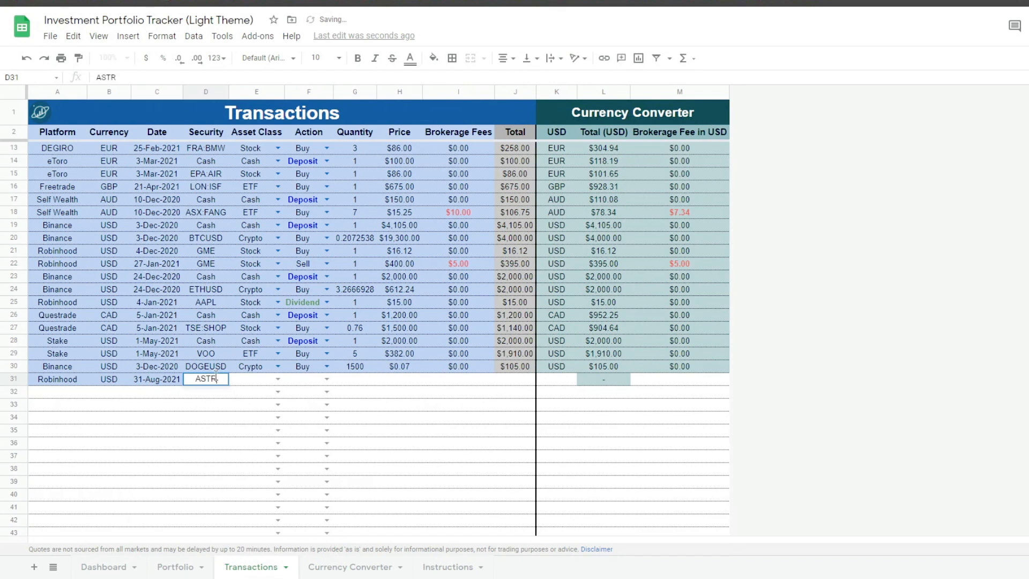
key("Tab")
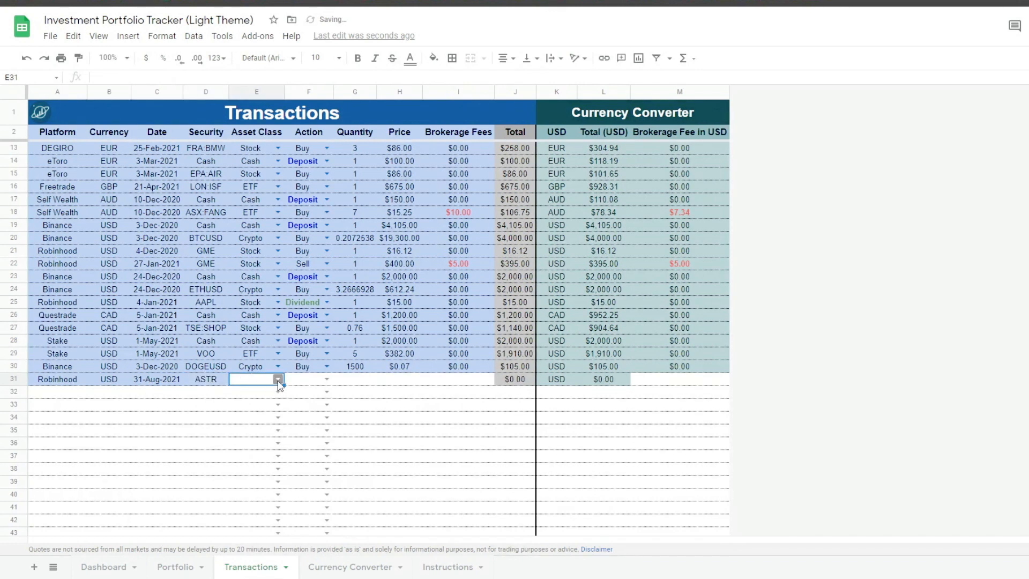
key("Return")
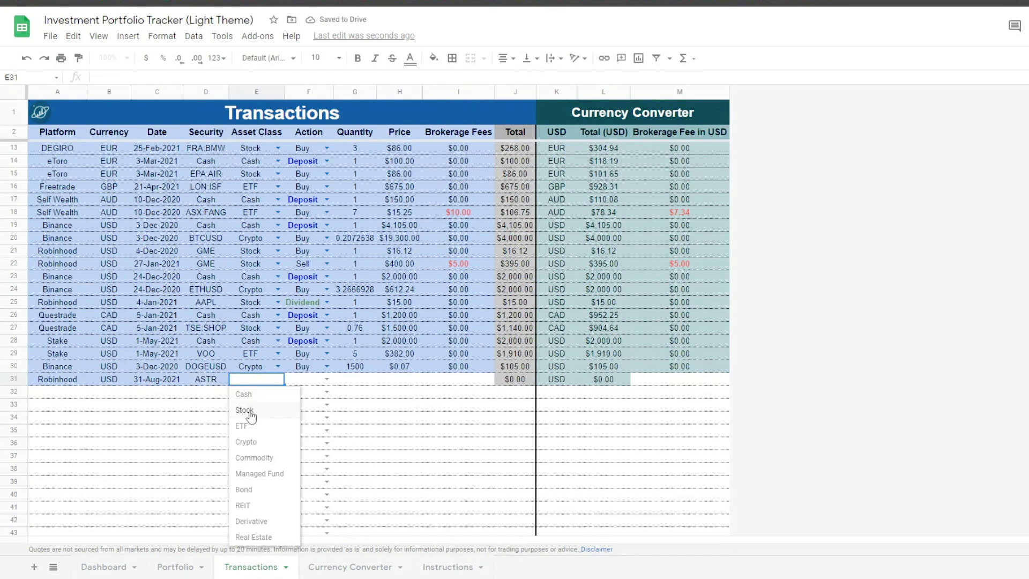
left_click(248, 409)
left_click(328, 379)
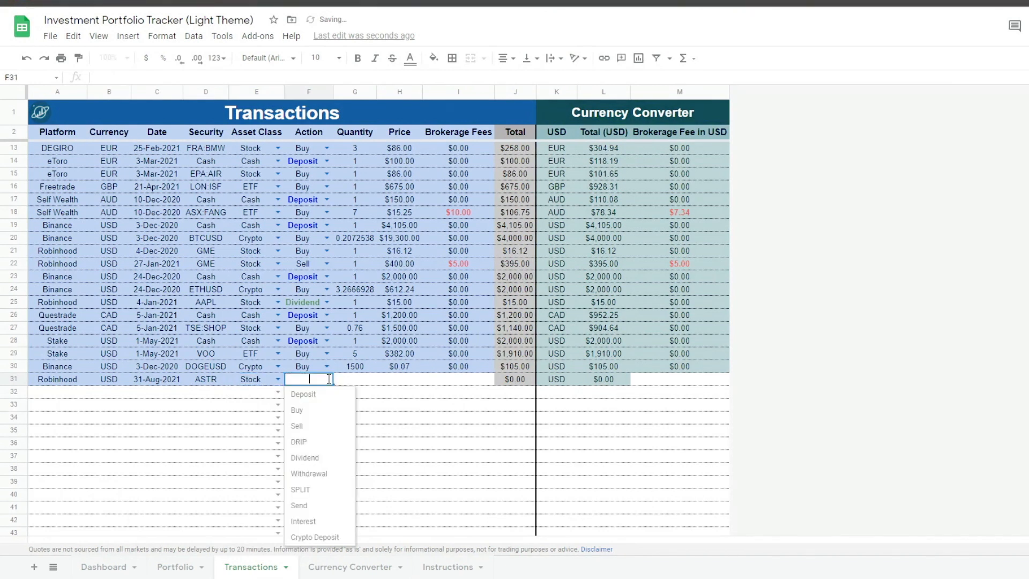
left_click(299, 407)
Step: Complete the ASTR transaction with quantity 100, price 9.34 and brokerage fees 0
left_click(360, 383)
type("100")
key("Tab")
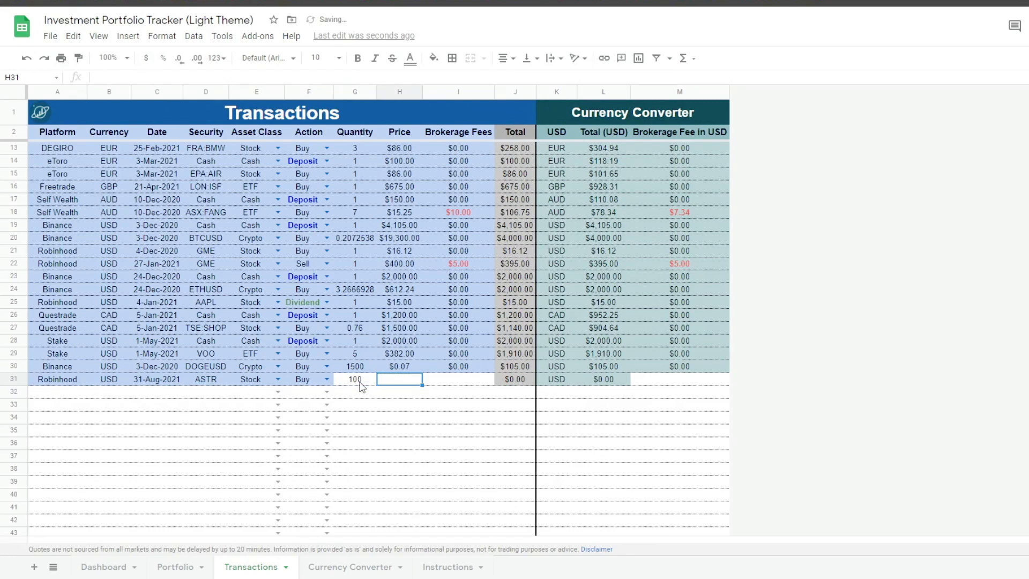
type("9.34")
key("Tab")
type("0")
key("Return")
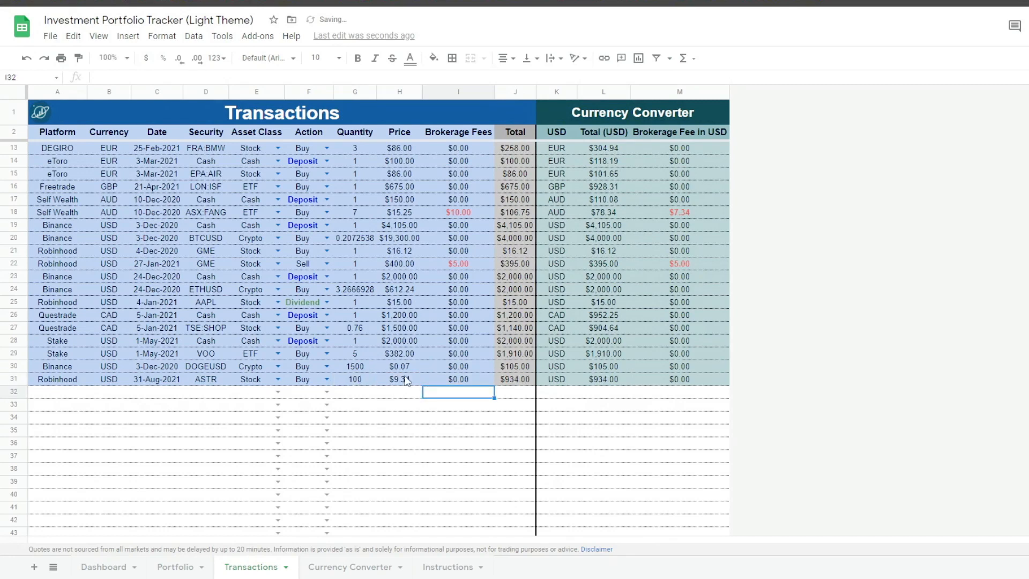
Step: Check the ASTR holding on the Portfolio sheet and in the dashboard's cost and current value chart
left_click(176, 569)
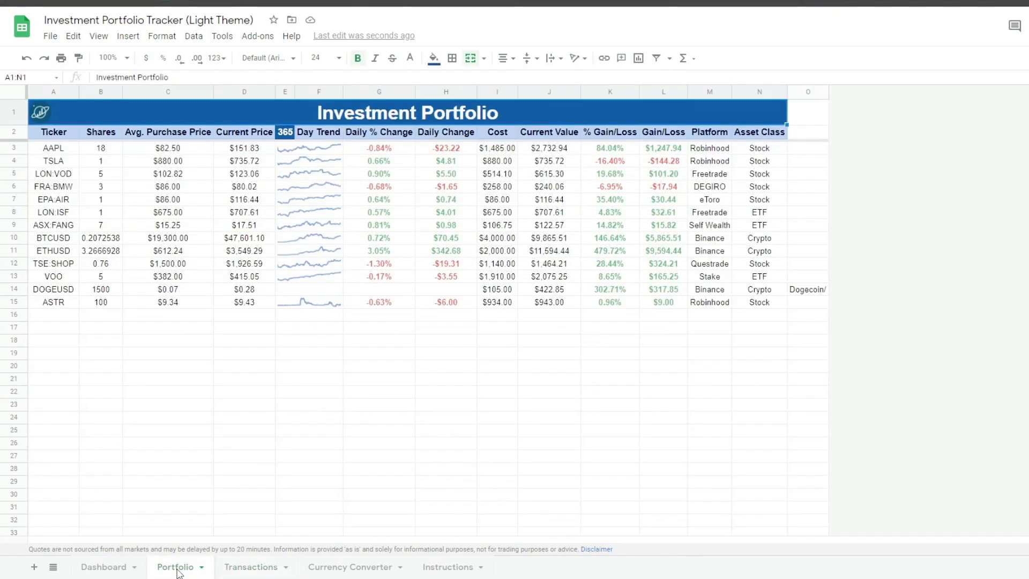
left_click(16, 303)
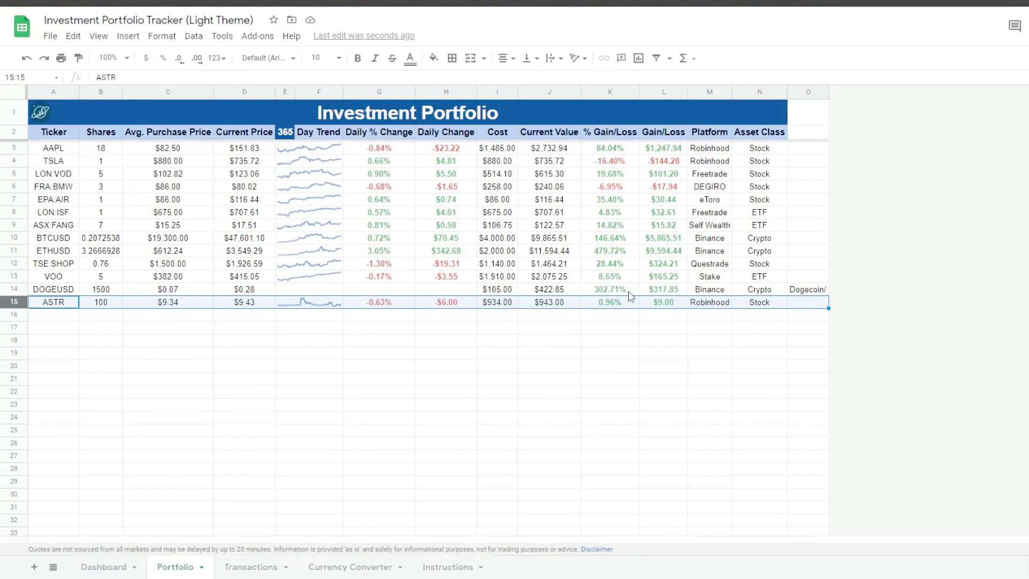
left_click(121, 571)
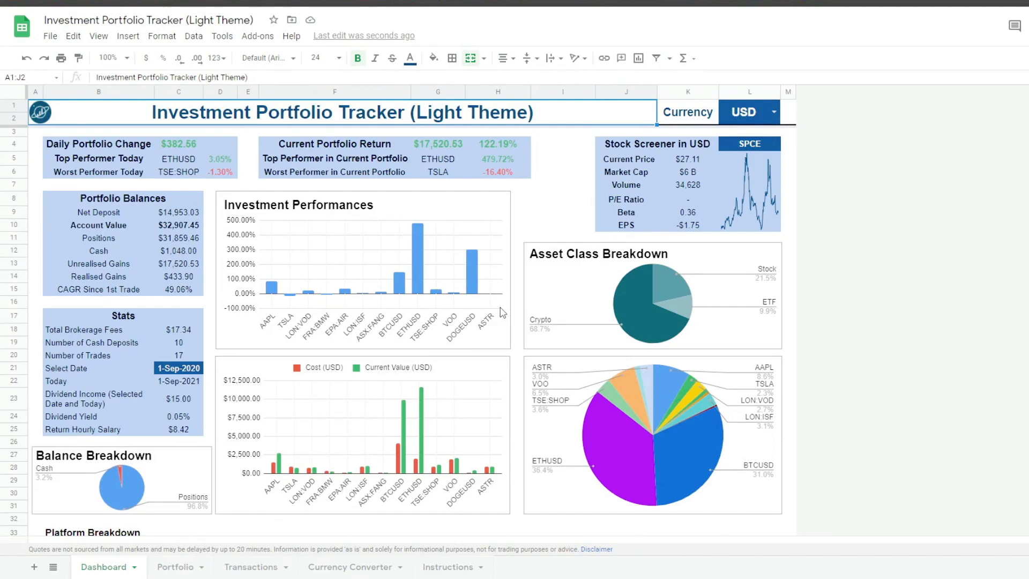
left_click(488, 477)
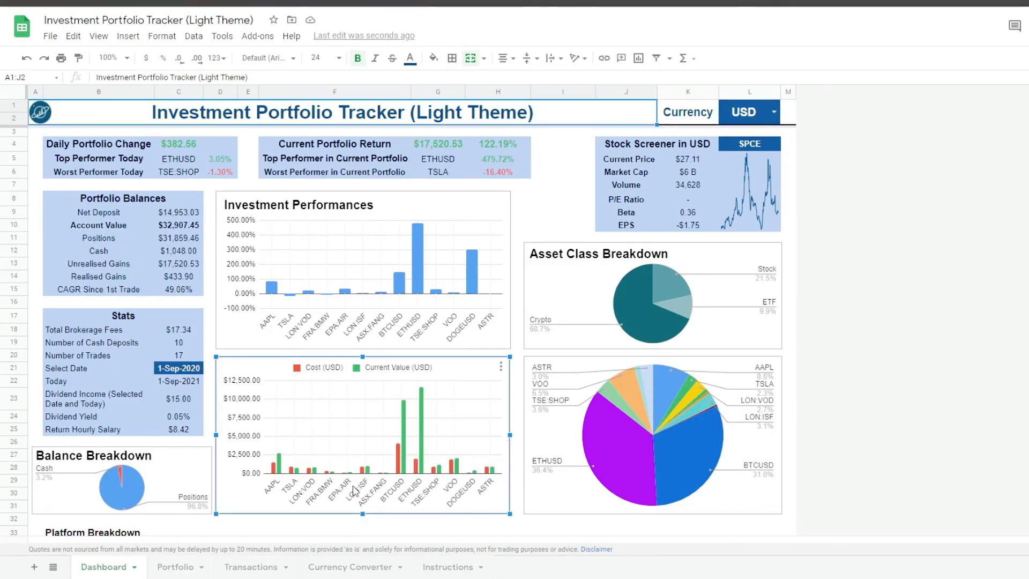
Step: Check the Robinhood row of the Platform Breakdown table and the ASTR slice of the holdings pie chart
scroll(311, 496, "down", 4)
left_click(14, 402)
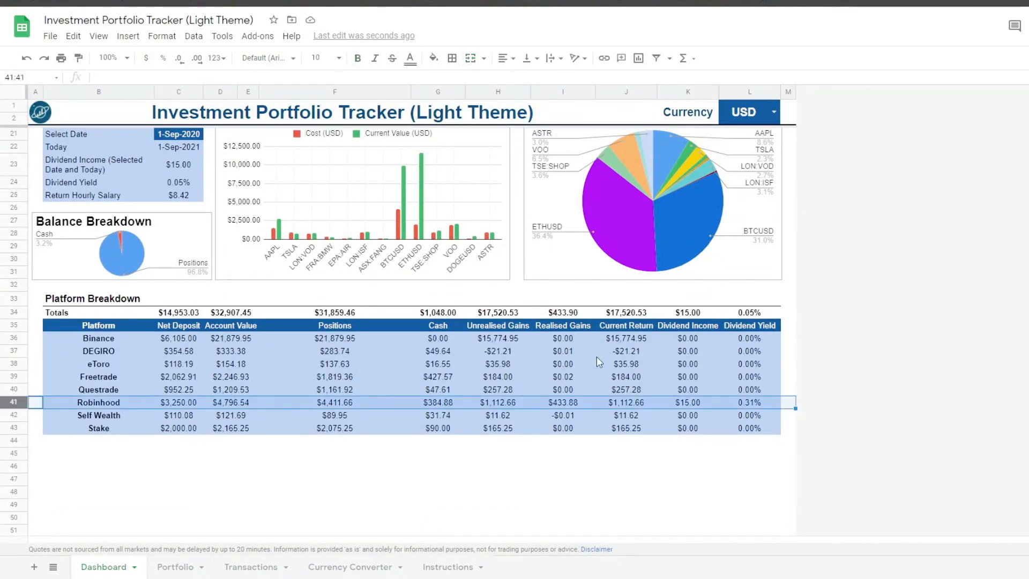
scroll(599, 386, "up", 4)
left_click(649, 380)
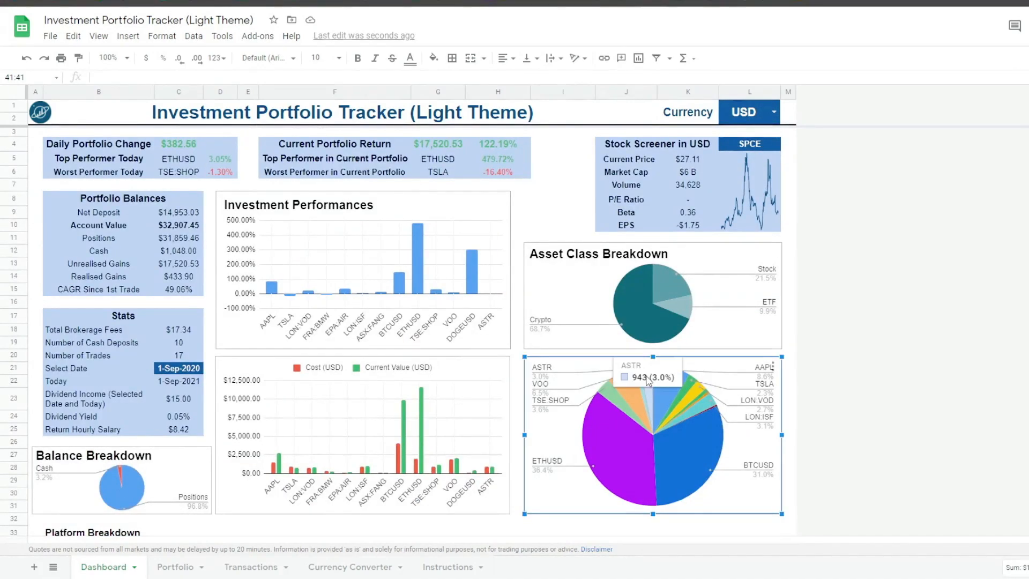
left_click(414, 122)
Step: Try the stock screener with the tickers AAPL and ARKK, set it back to SPCE and return to the sheet title
left_click(778, 145)
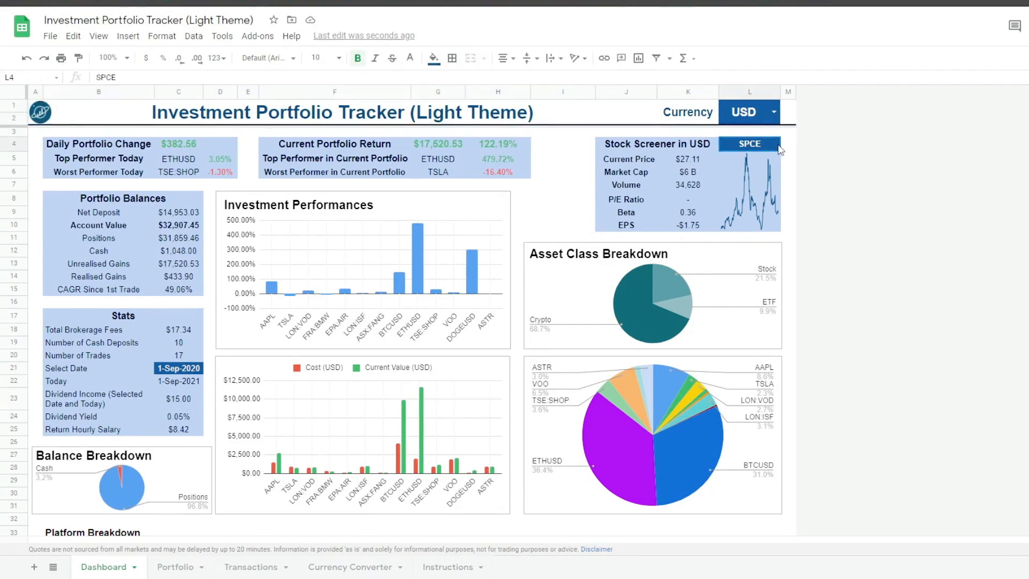
type("AAPL")
key("Return")
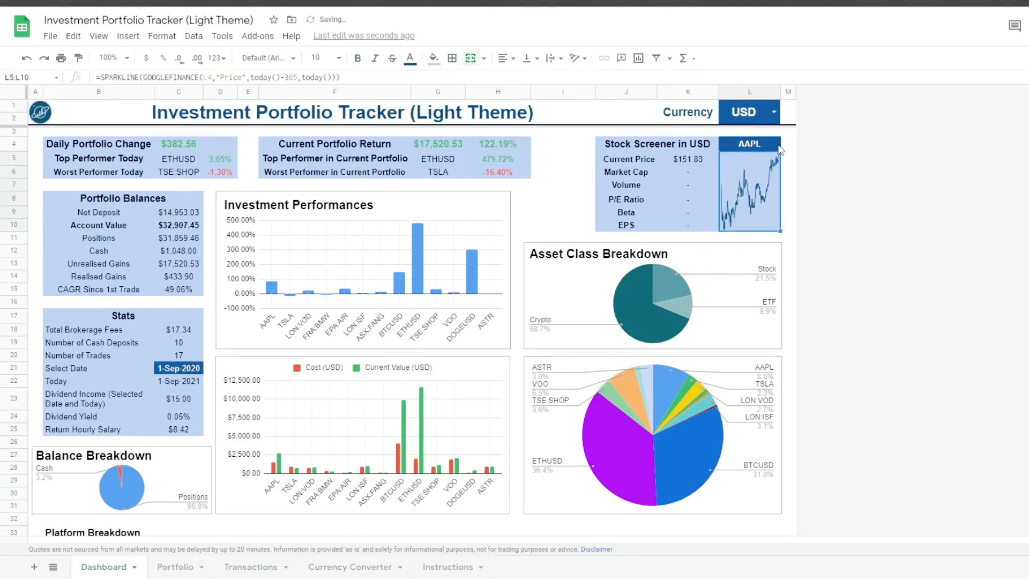
left_click(779, 145)
type("ARKK")
key("Return")
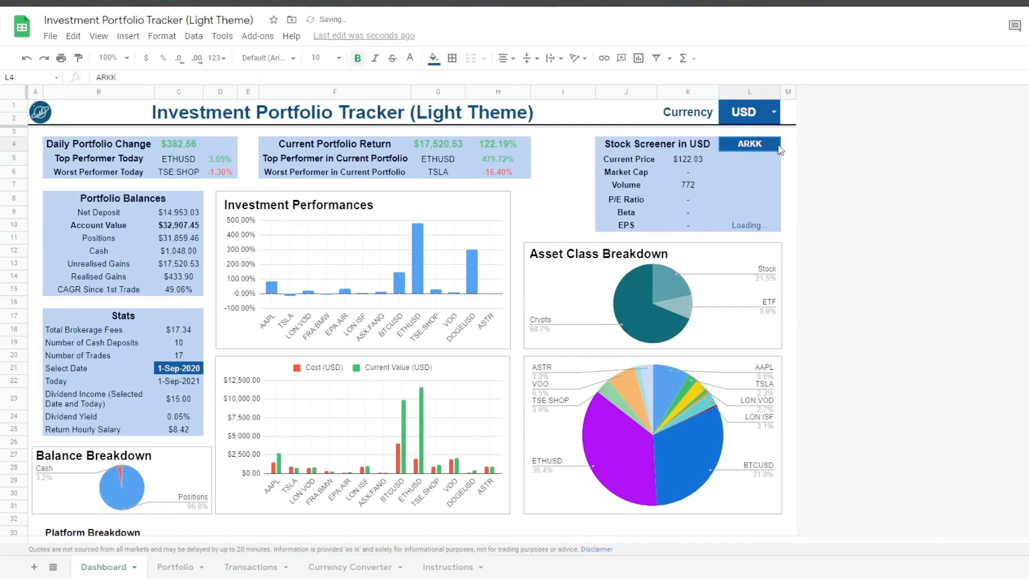
left_click(779, 144)
type("SPCE")
key("Return")
key("ctrl+Home")
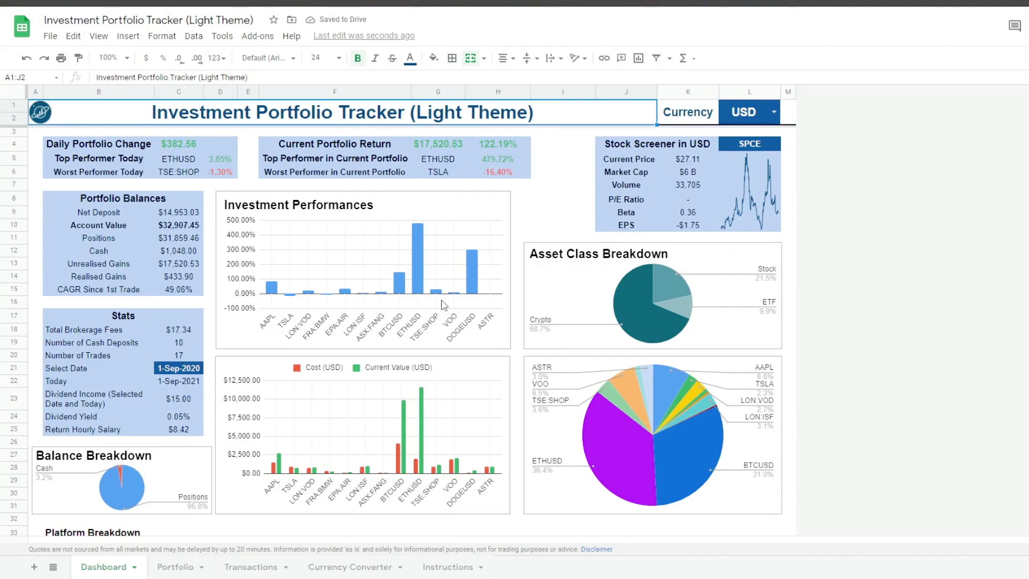
Step: Examine the Total Investment Portfolio Value formula in the ETF Portfolio Tracker and the account value on the Investment Portfolio Tracker dashboard
left_click(470, 281)
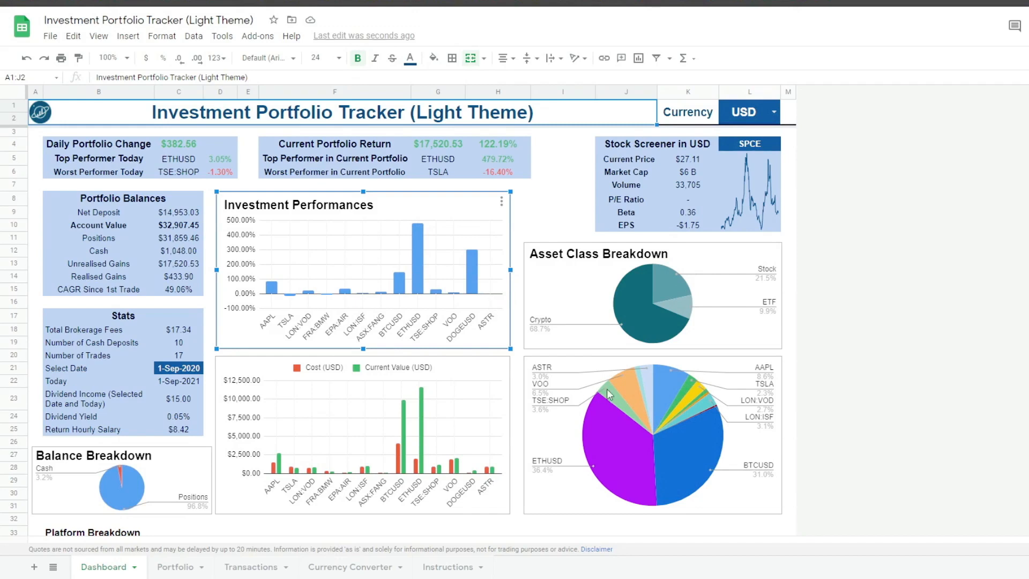
left_click(736, 1)
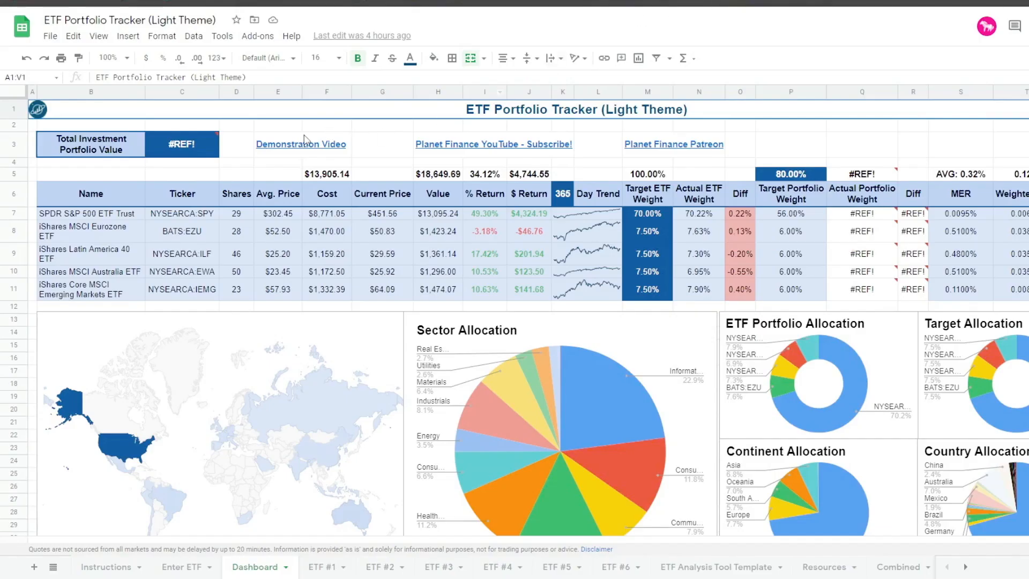
double_click(182, 152)
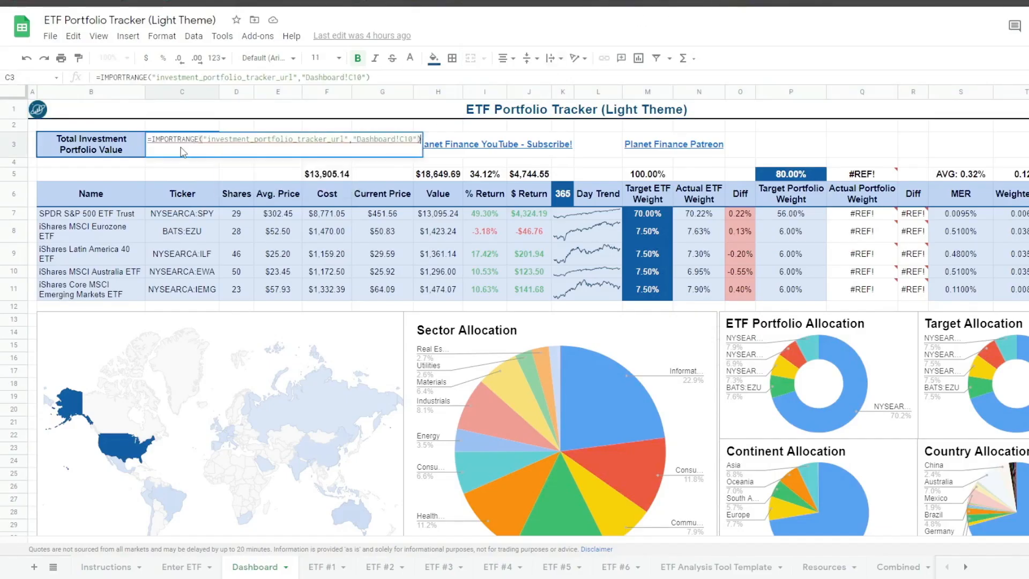
triple_click(170, 139)
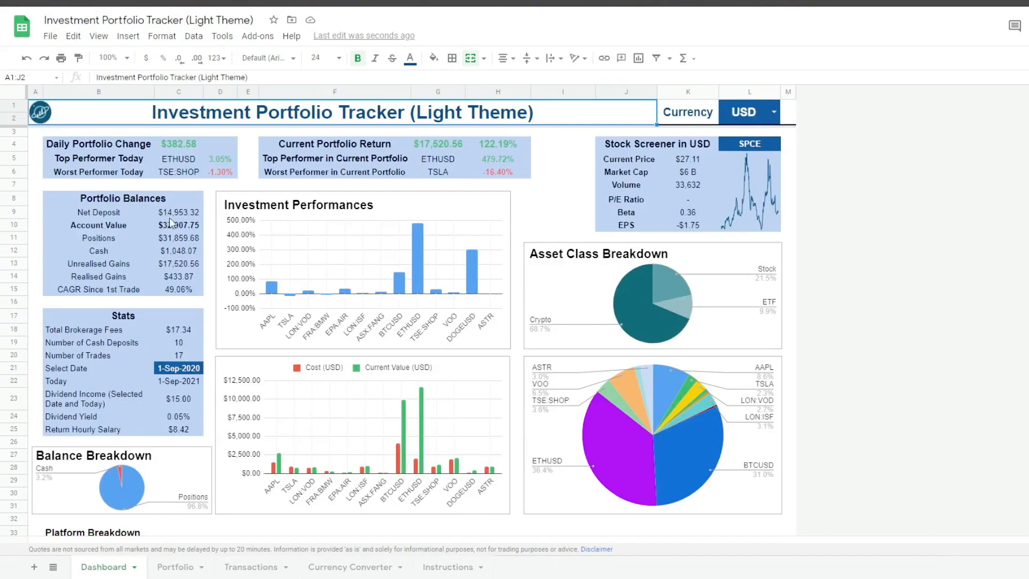
left_click(178, 228)
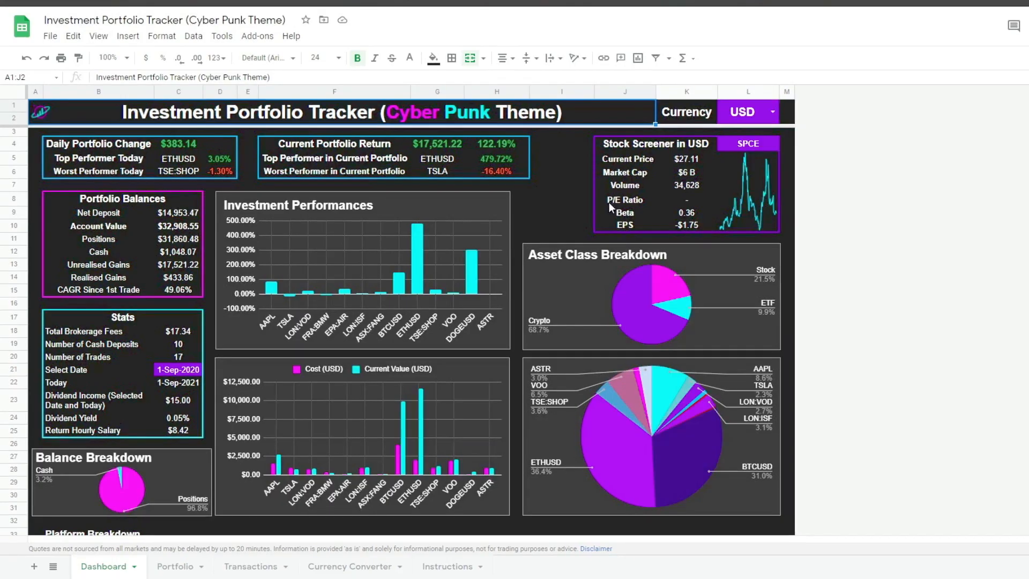
Step: Look over the Cyber Punk Theme version of the dashboard, including its Platform Breakdown table
scroll(310, 328, "down", 3)
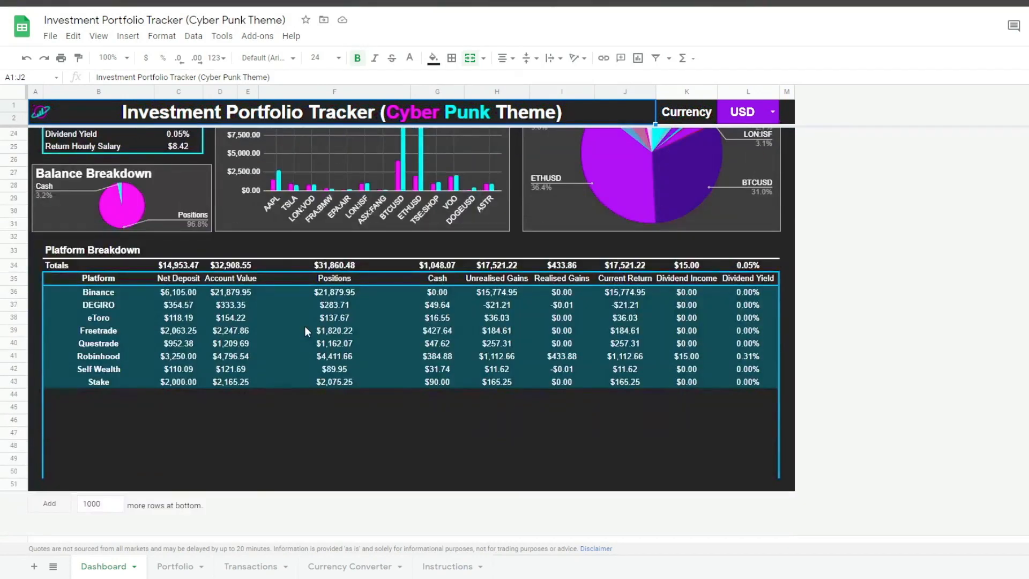
scroll(305, 326, "up", 6)
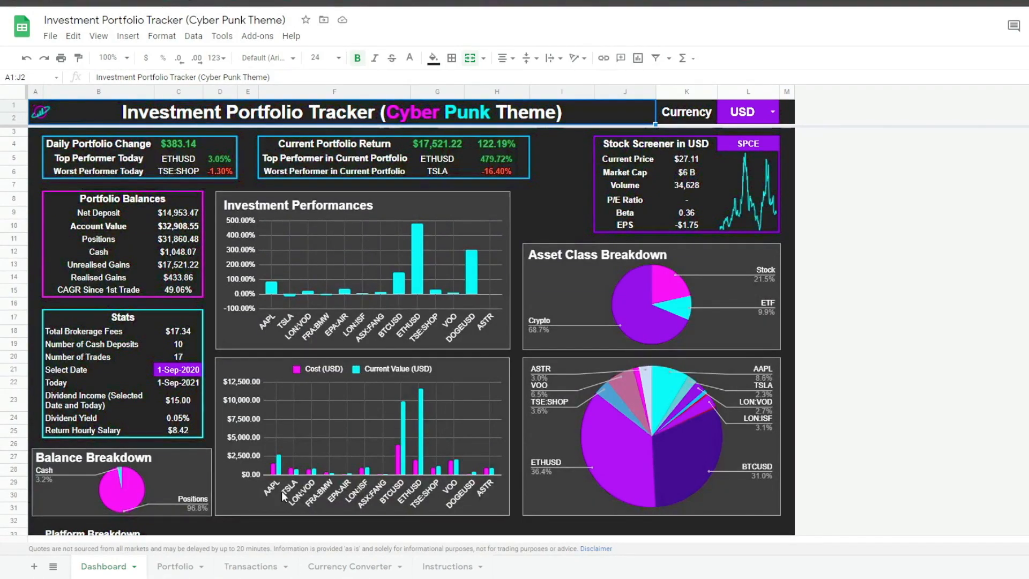
left_click(160, 574)
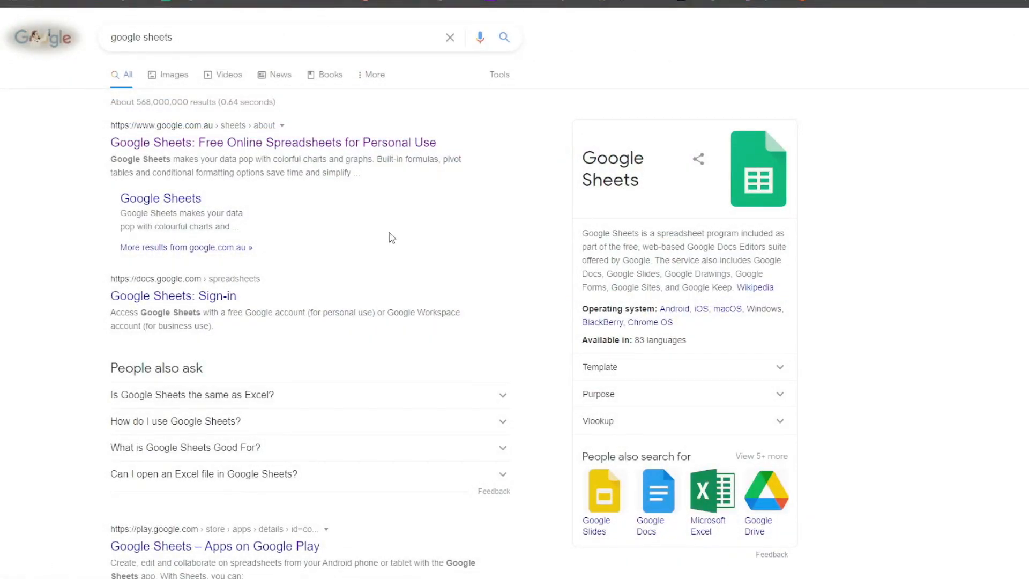
Step: Create a blank spreadsheet from the Google Sheets site and name it Planet Finance Investment Portfolio Tracker
left_click(235, 148)
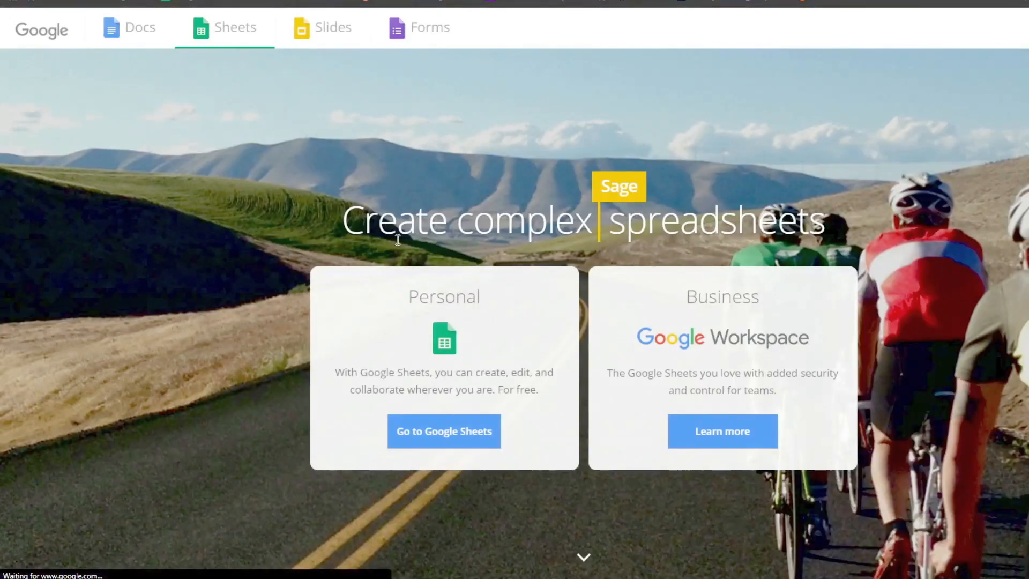
left_click(456, 431)
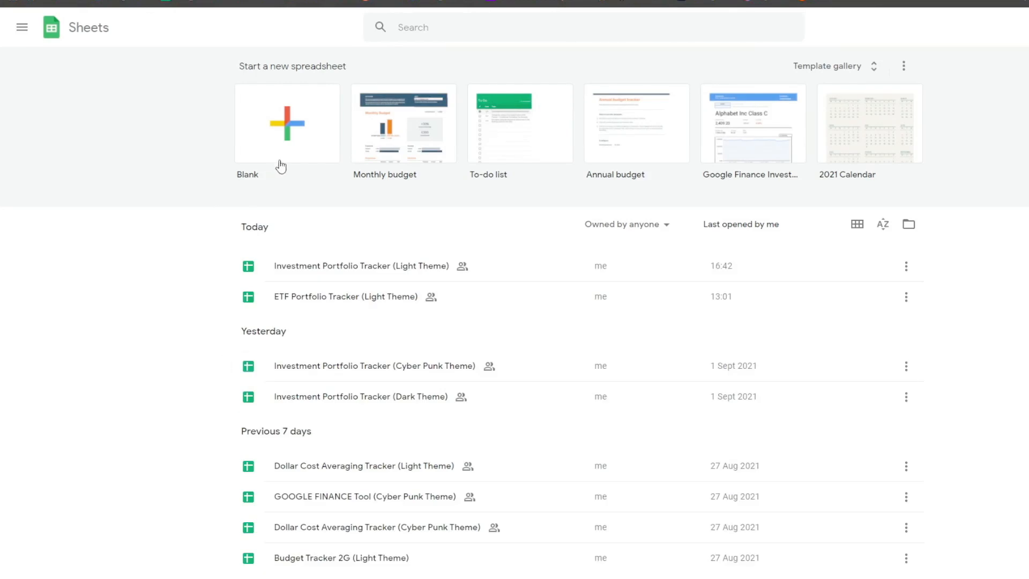
left_click(286, 158)
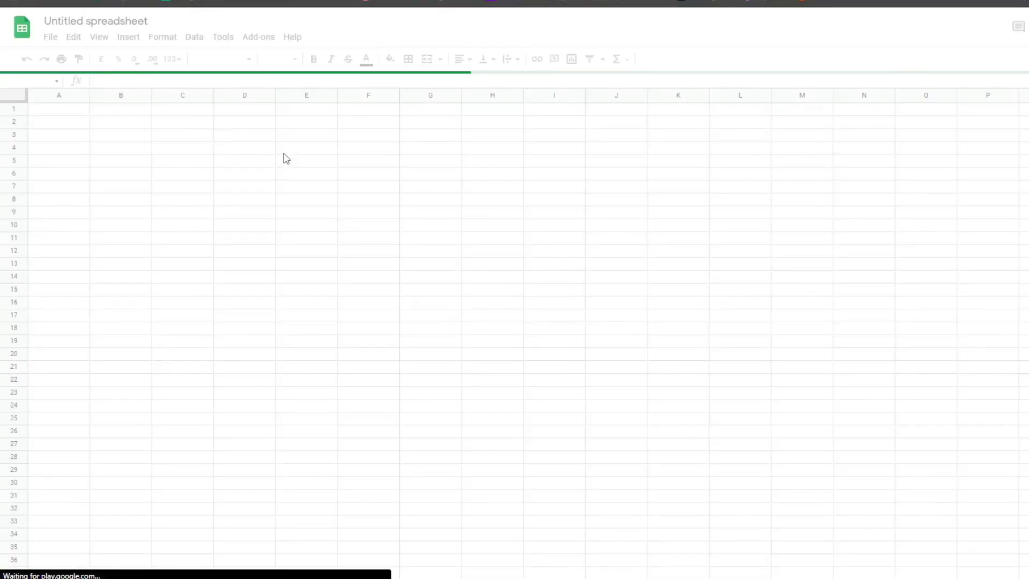
left_click(68, 23)
type("Planet Finance Investment Portfolio Tracker")
key("Return")
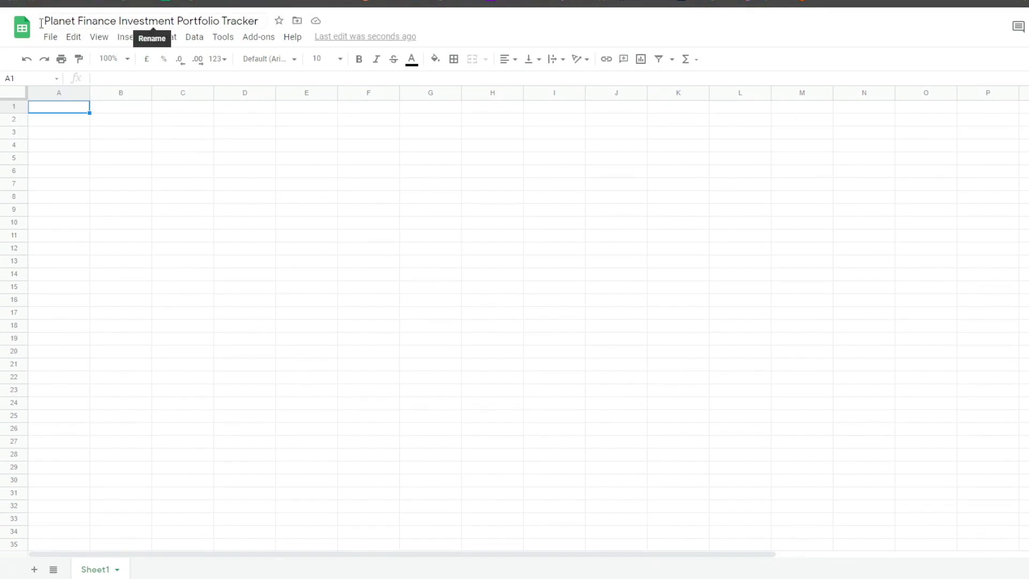
Step: Add a second sheet named Transactions and rename the first sheet Portfolio
left_click(34, 569)
double_click(154, 570)
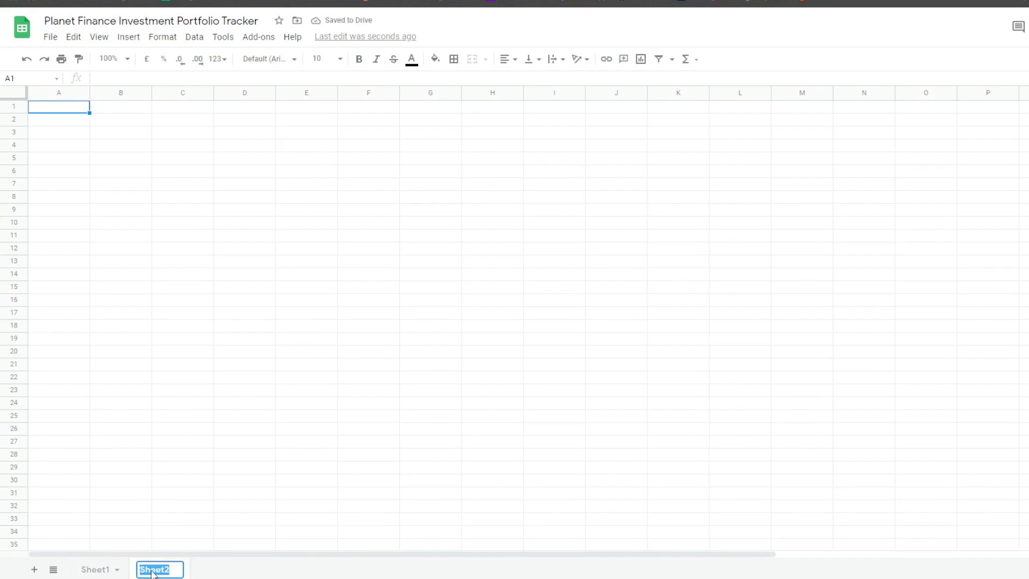
type("Transactions")
key("Return")
double_click(90, 572)
type("Portfolio")
Step: Title the Transactions sheet Transactions in A1 and enter row 2 headers Platform, Currency, Date, Security, Asset Class, Action, Quantity, Price, Brokerage Fees and Total
left_click(172, 569)
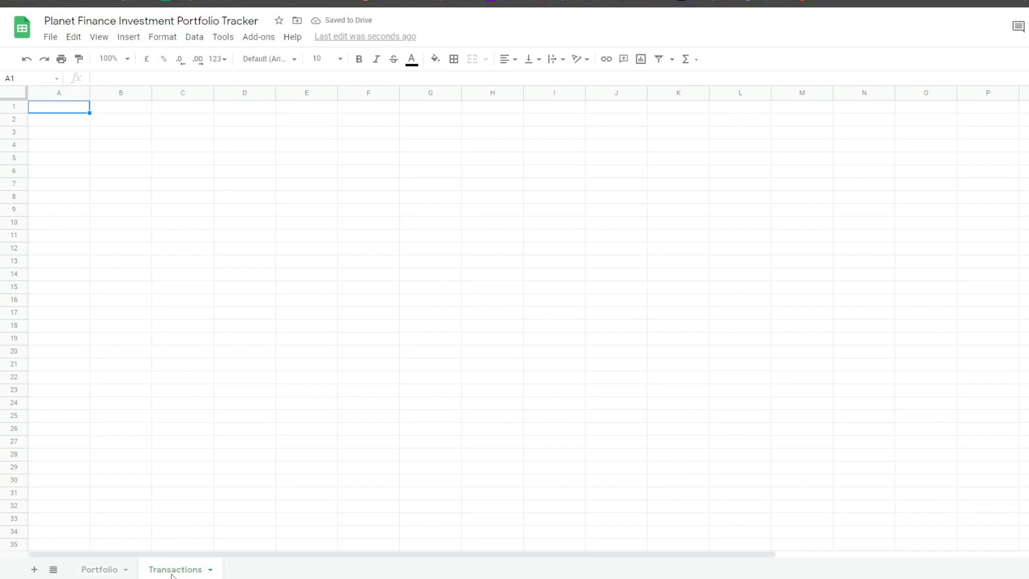
type("Tr")
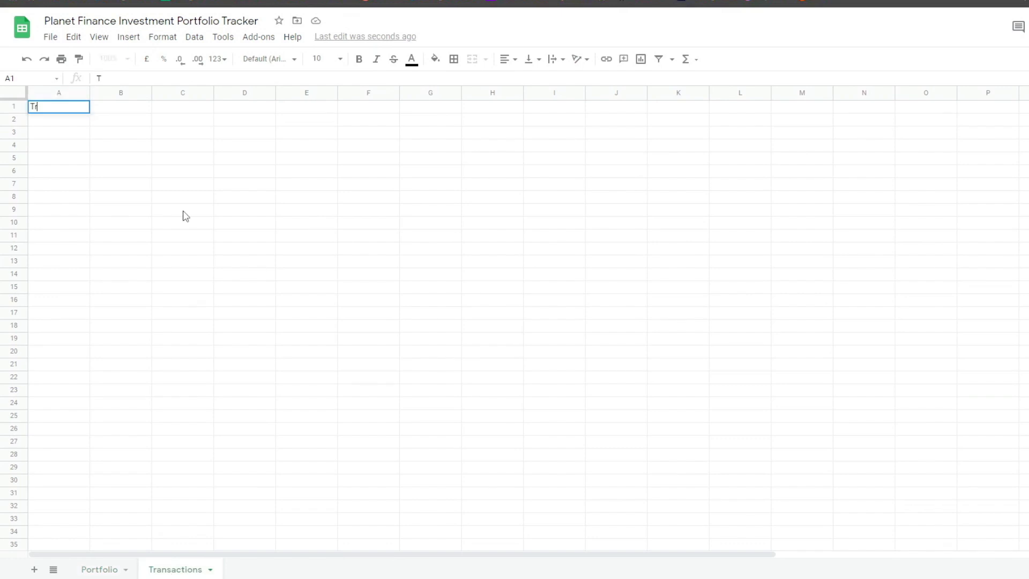
type("ansactions")
key("Return")
type("Platform\tCurrency\tDate\tSecurity\tAsset Class\tAction\tQuantity\tPrice\tBrokerage Fees\tTotal")
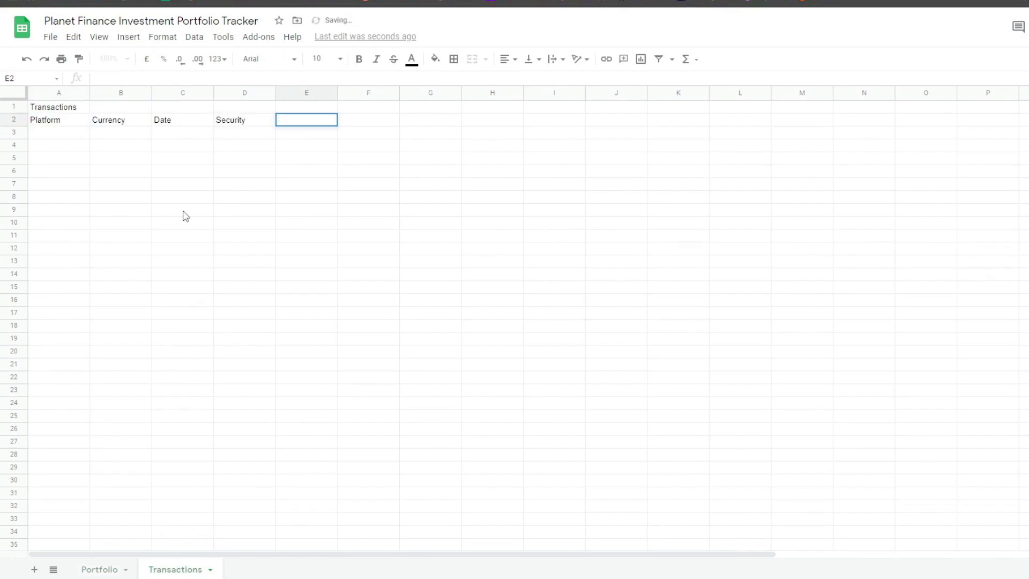
Step: Enter the headers Total ( ) in L2 and Brokerage Fee in in M2, with the heading Currency Converter in K1
key("Tab")
key("Tab")
type("Total ( )")
key("Tab")
type("Brokerage Fee in")
key("Up")
key("Left")
key("Left")
type("Currency Converter")
Step: Paste the copied transaction records into the Transactions table starting at cell A3
left_click(58, 135)
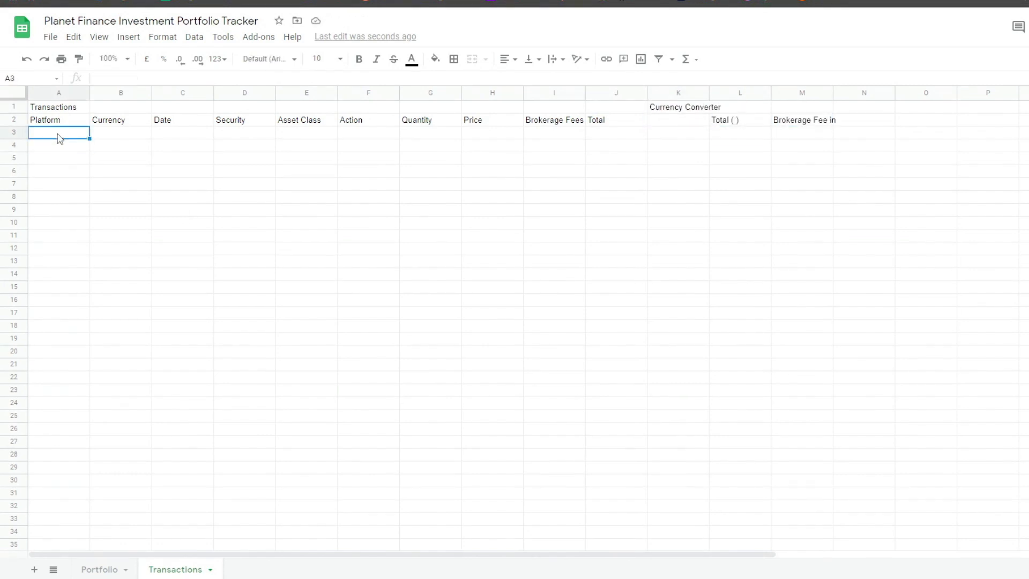
key("ctrl+v")
left_click(240, 140)
Step: Add a drop-down list to E3:E1000 with Cash, Stock, ETF, Crypto, Commodity, Managed Fund, Bond, REIT, Derivative and Real Estate, and check its choices
left_click(312, 137)
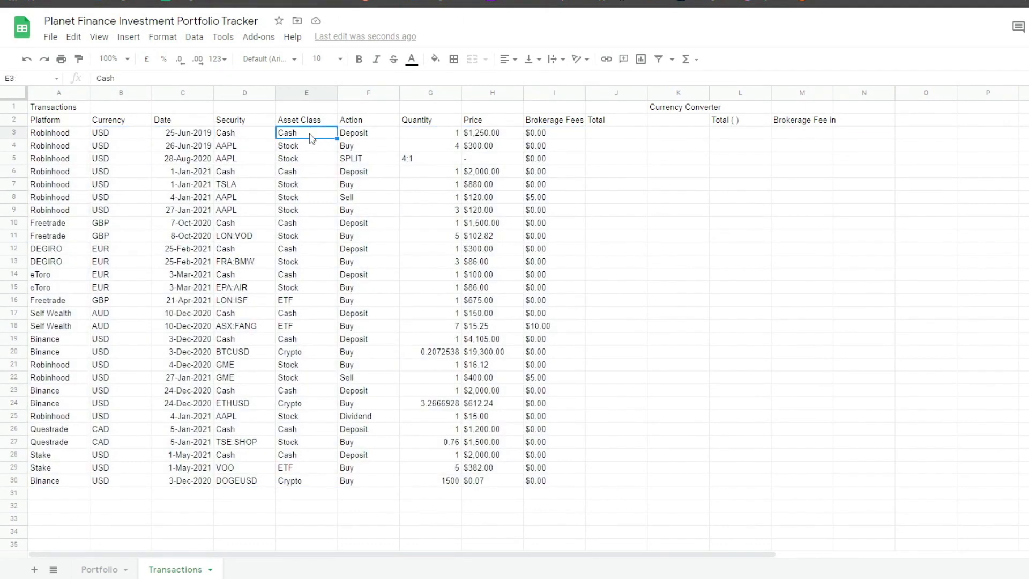
key("ctrl+shift+Down")
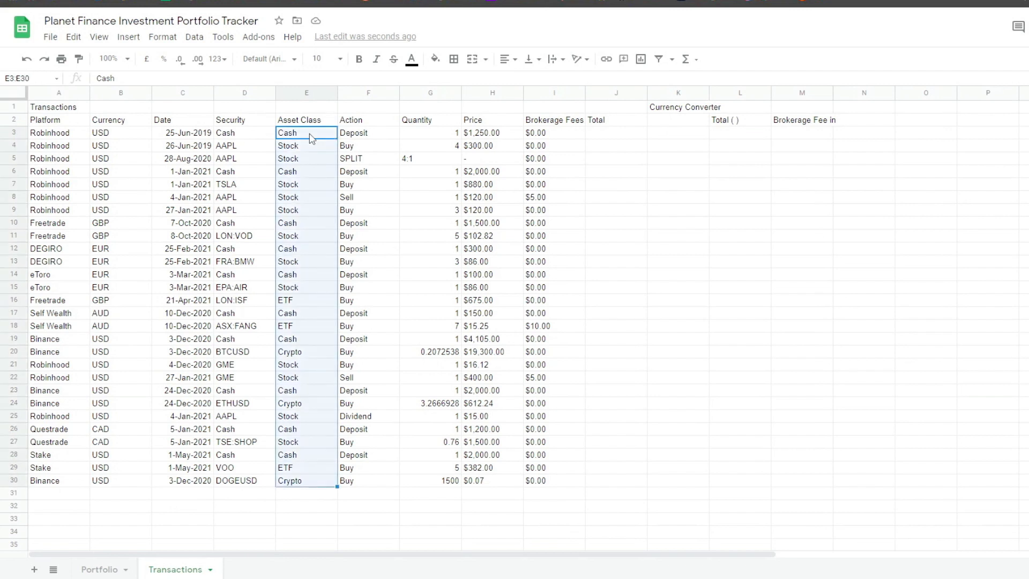
key("ctrl+shift+Down")
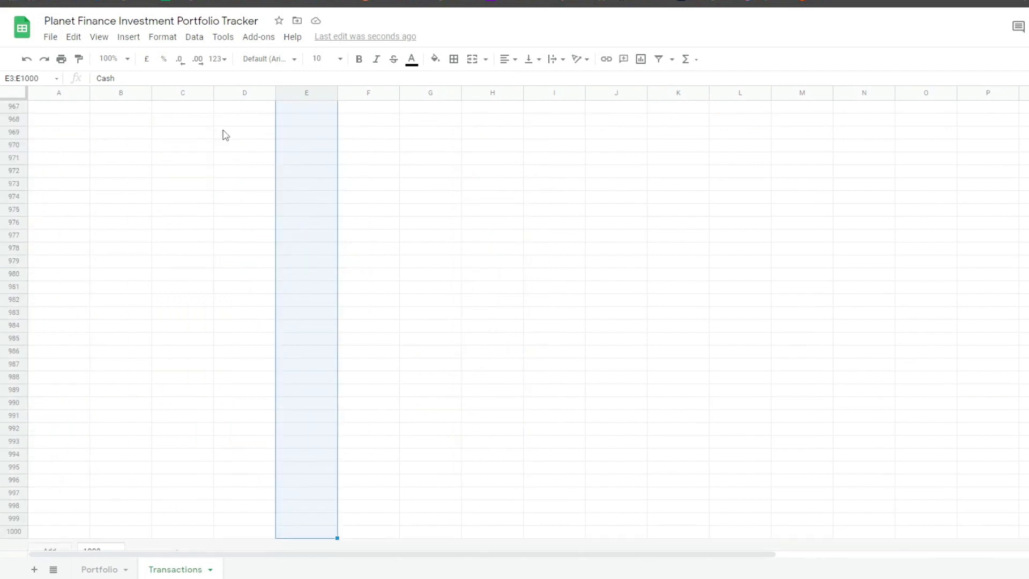
left_click(199, 41)
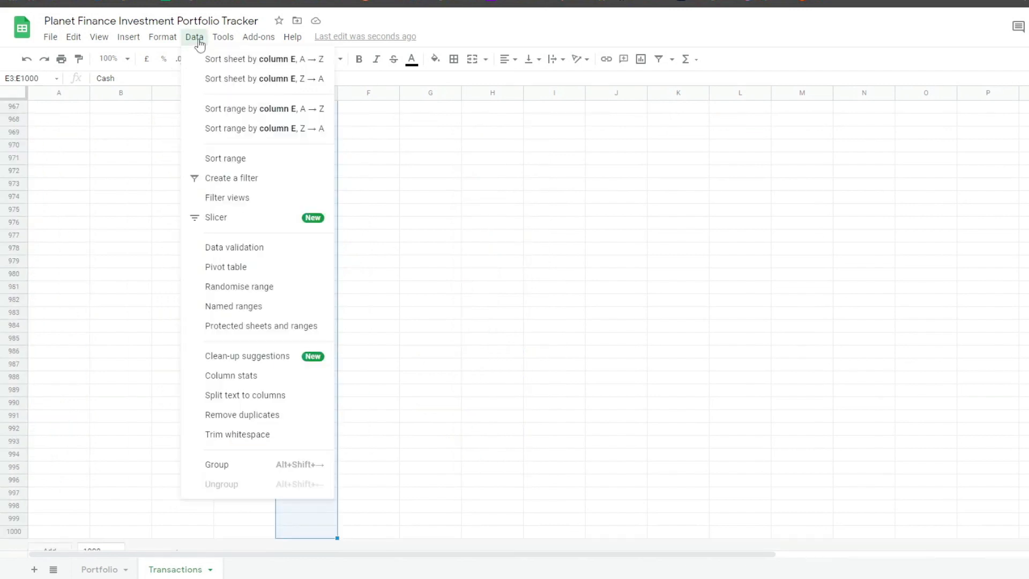
left_click(263, 252)
left_click(542, 265)
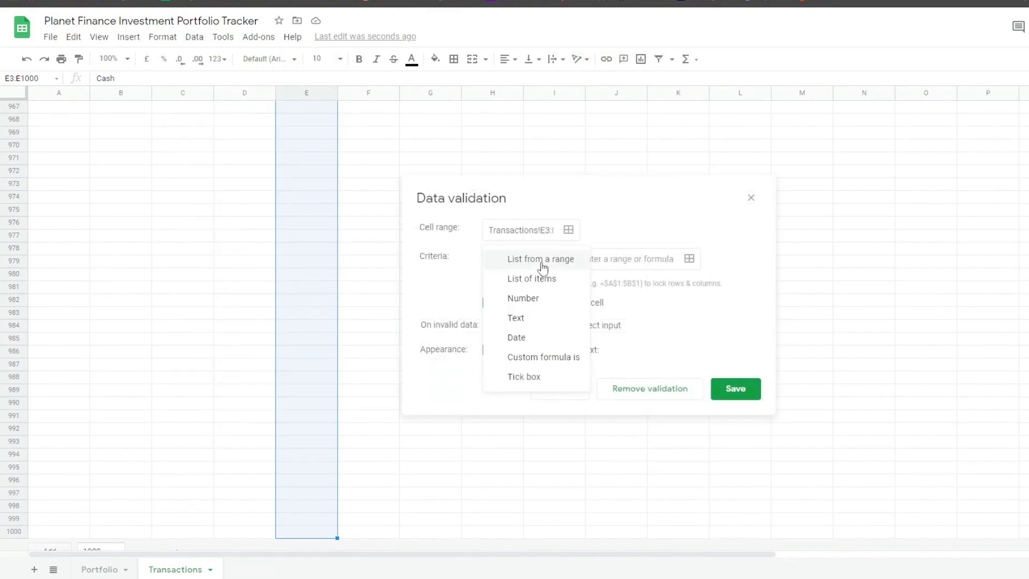
left_click(543, 279)
left_click(624, 257)
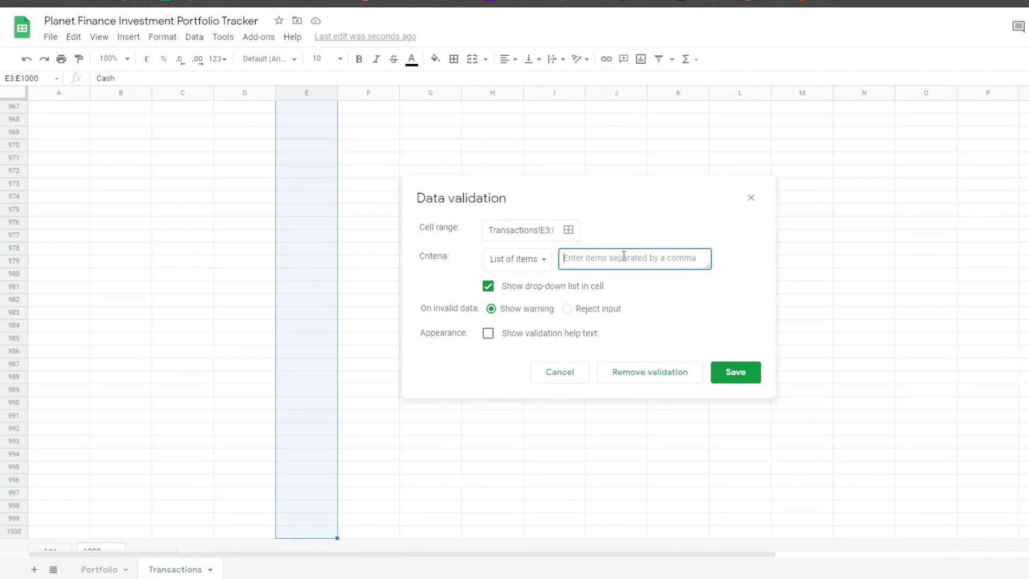
type("Cash,Stock,ETF,Crypto,Commodity,")
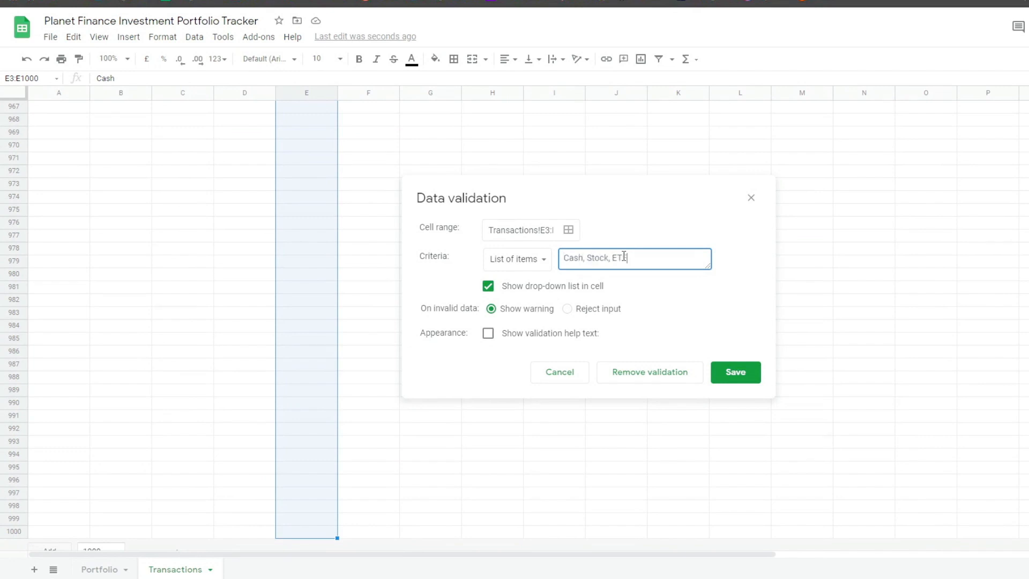
type("Managed Fund,Bond,REIT,Derivative,Real Estate")
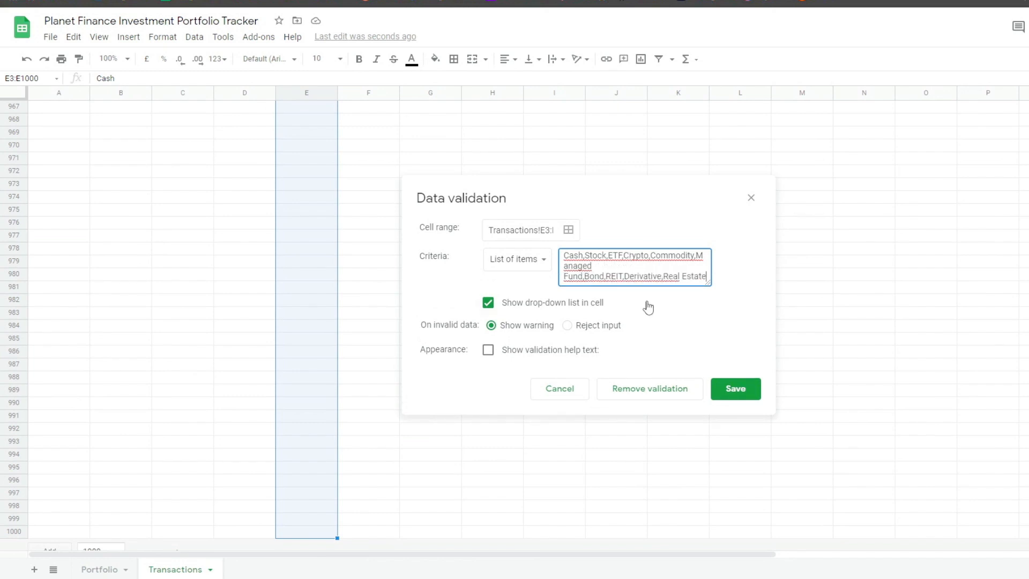
left_click(736, 389)
key("Up")
scroll(739, 391, "up", 1)
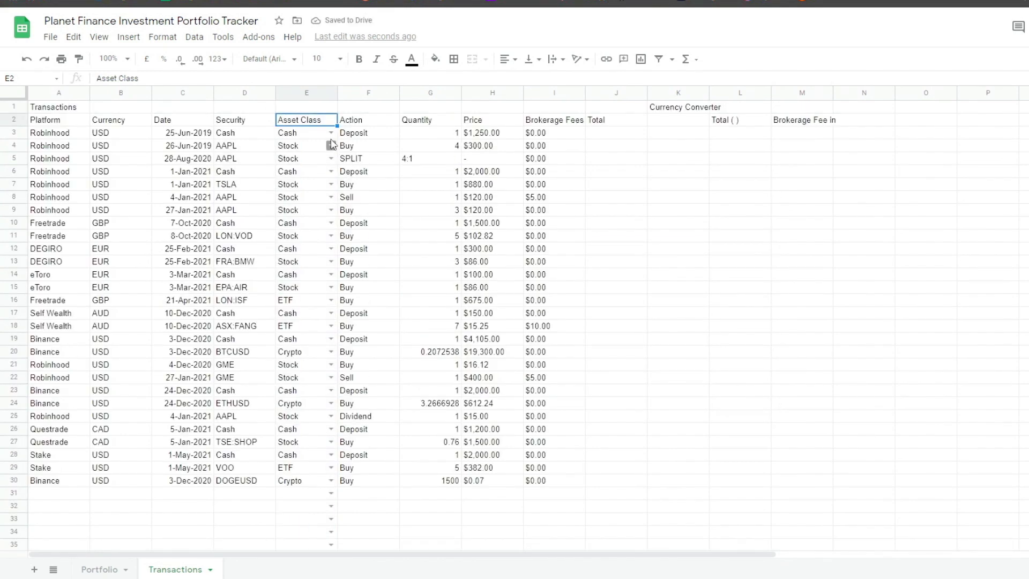
left_click(330, 133)
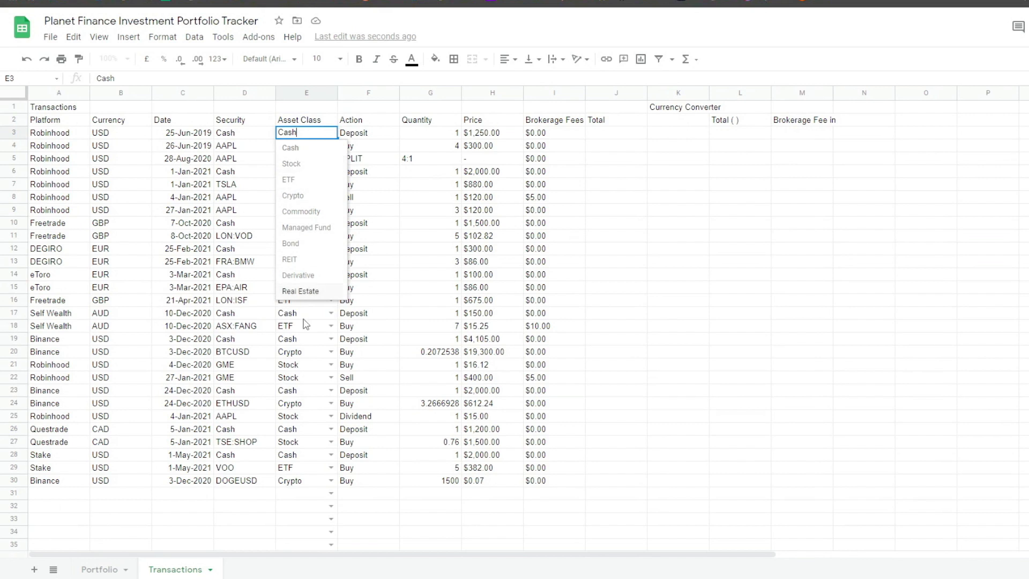
Step: Add a drop-down list to Action cells F3:F1000 with Deposit, Buy, Sell, DRIP, Dividend, Withdrawal, SPLIT, Send, Interest and Crypto Deposit
left_click(380, 138)
key("ctrl+shift+Down")
key("ctrl+shift+Down")
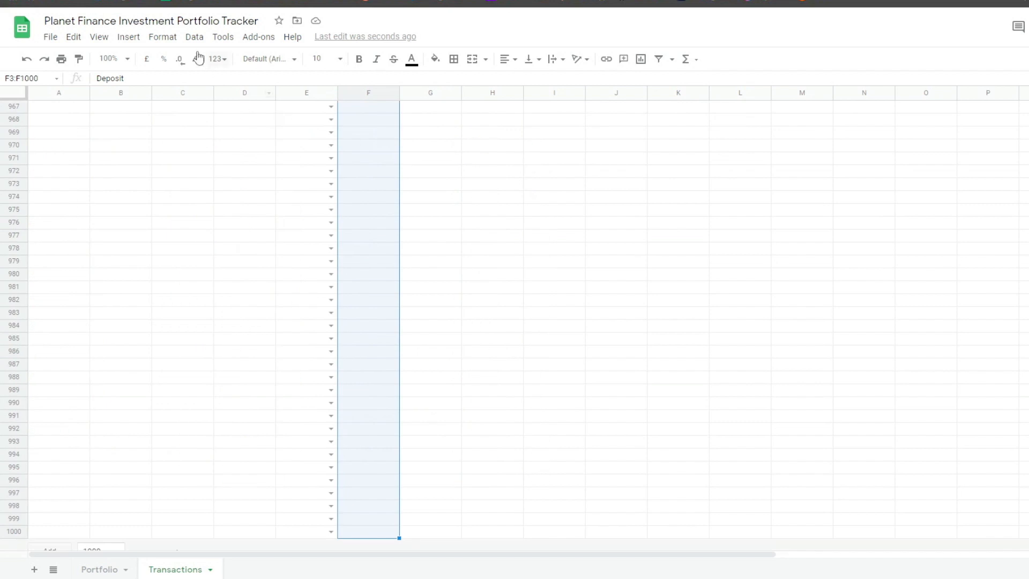
left_click(194, 36)
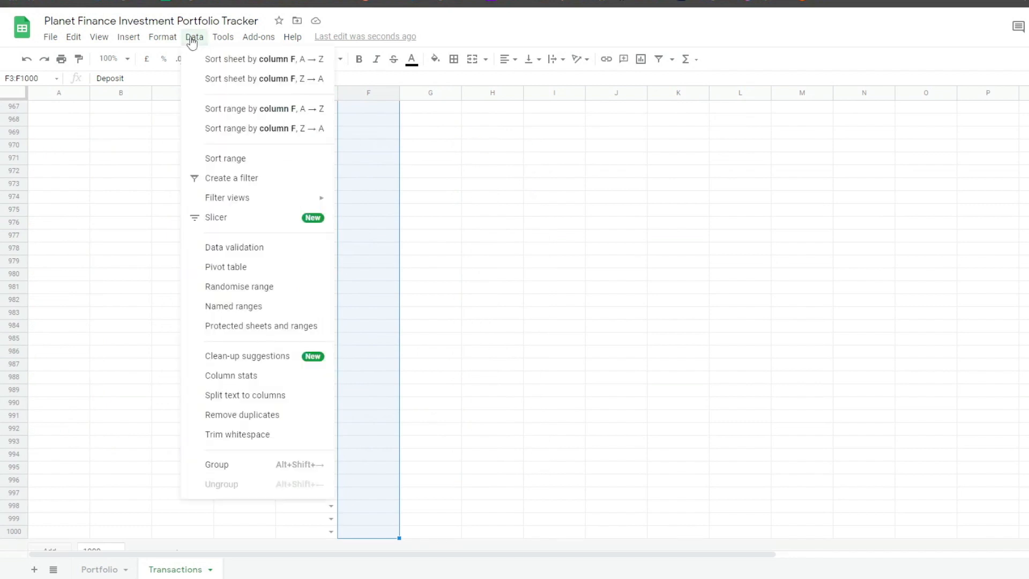
left_click(245, 247)
left_click(521, 263)
left_click(526, 278)
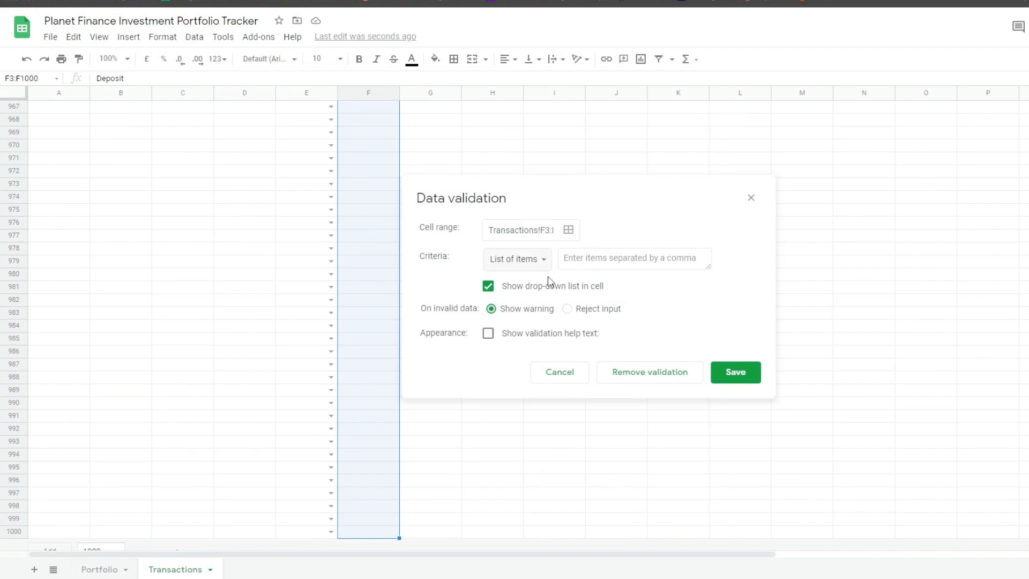
left_click(595, 259)
type("Deposit,Buy,Se")
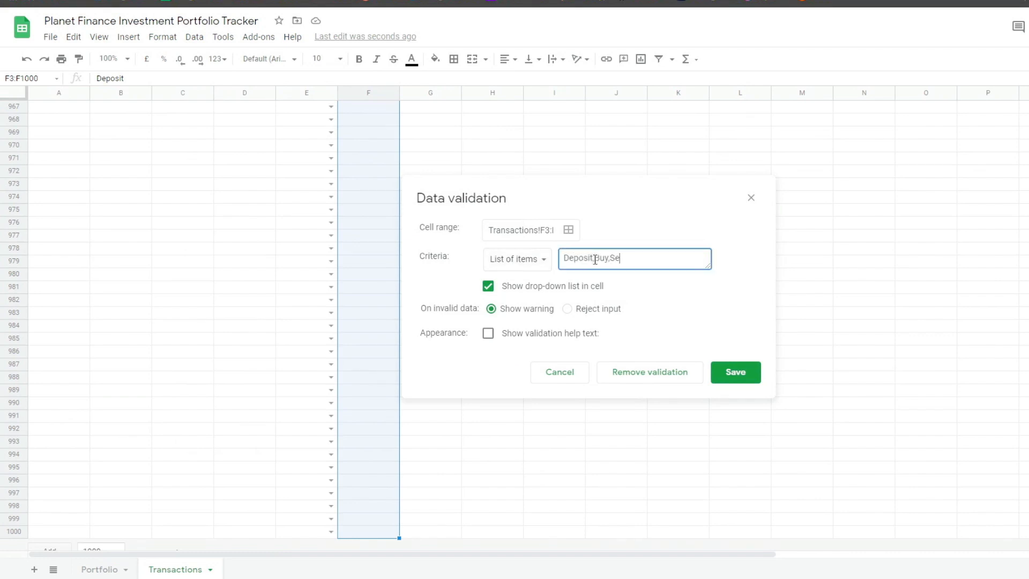
type("ll,DRIP,Dividend,Withdrawal,SPLIT,Send,Interest,Crypto Deposit")
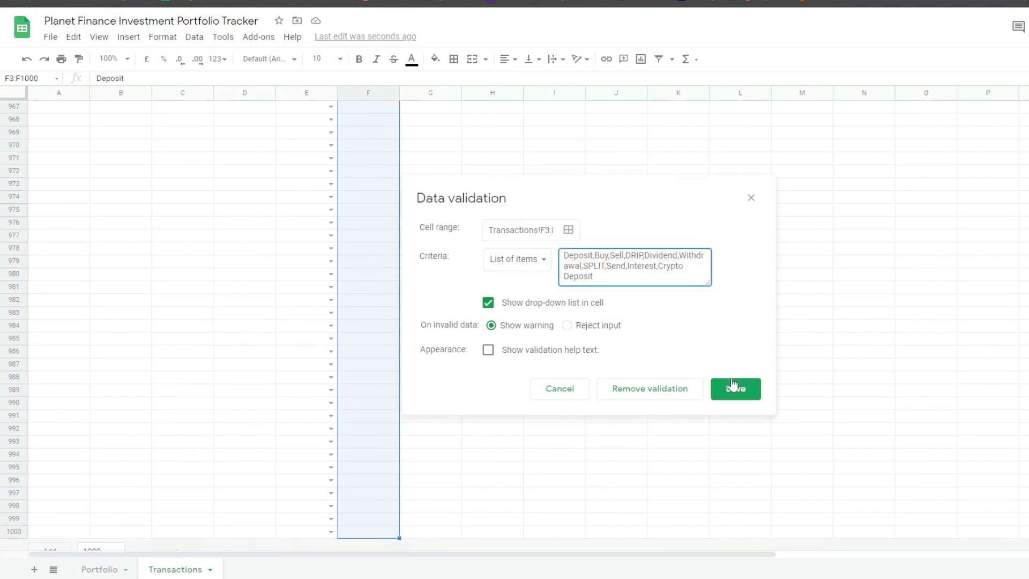
left_click(736, 377)
left_click(428, 108)
Step: Enter the Total formula =IFERROR((IF(ISBLANK(D3),"",IF(F3="Sell",G3*H3-I3,ABS(G3*H3)))),"-") in cell J3
left_click(617, 135)
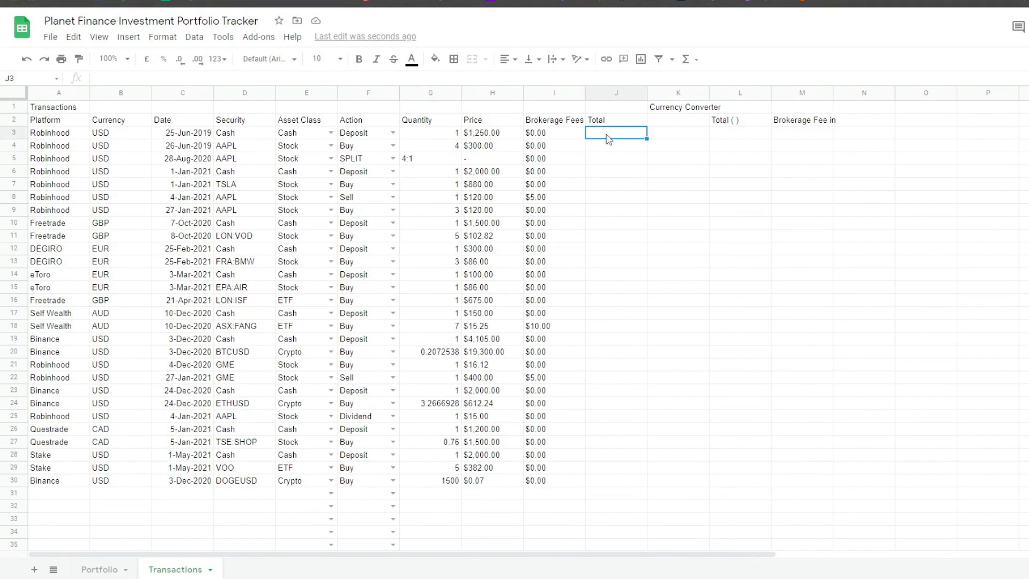
double_click(609, 139)
type("=IFERROR((IF(ISBLANK(D3),\"\",IF(F3=\"Sell\",G3*H3-I3,ABS(G3*H3)))),\"-\")")
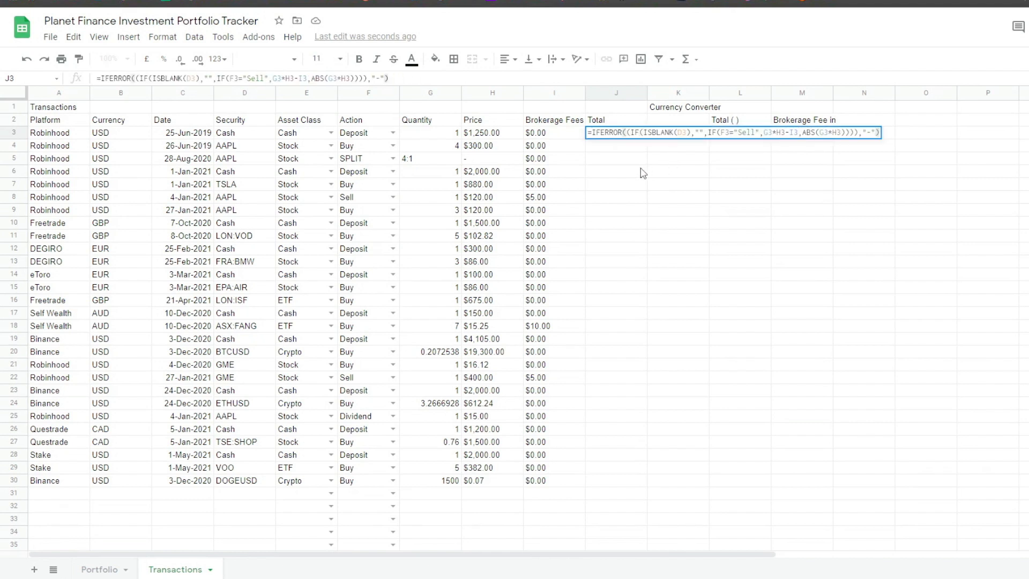
key("Return")
key("Up")
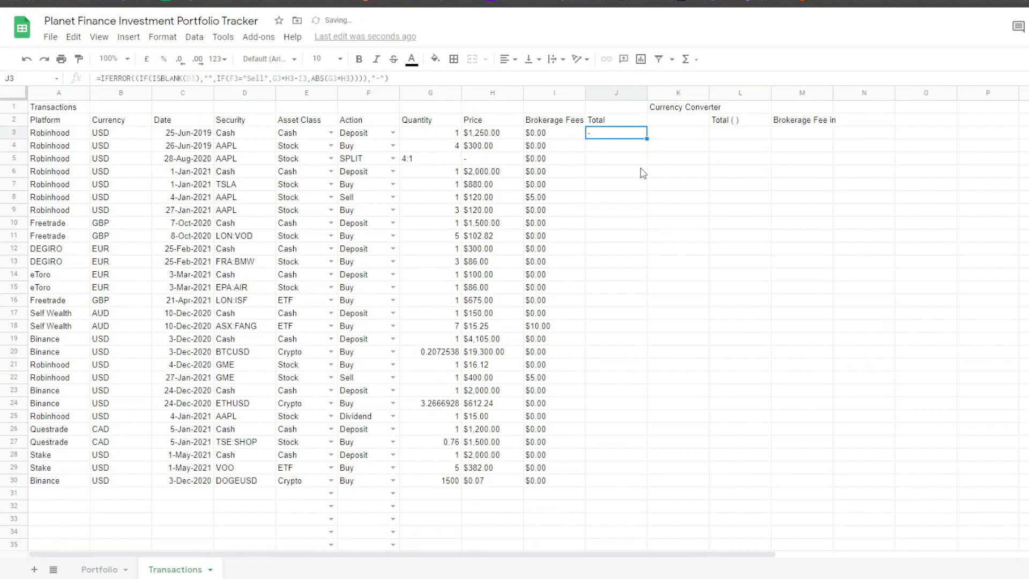
Step: Copy the Total formula from J3 to all of J3:J1000 on the Transactions sheet
key("ctrl+c")
key("Left")
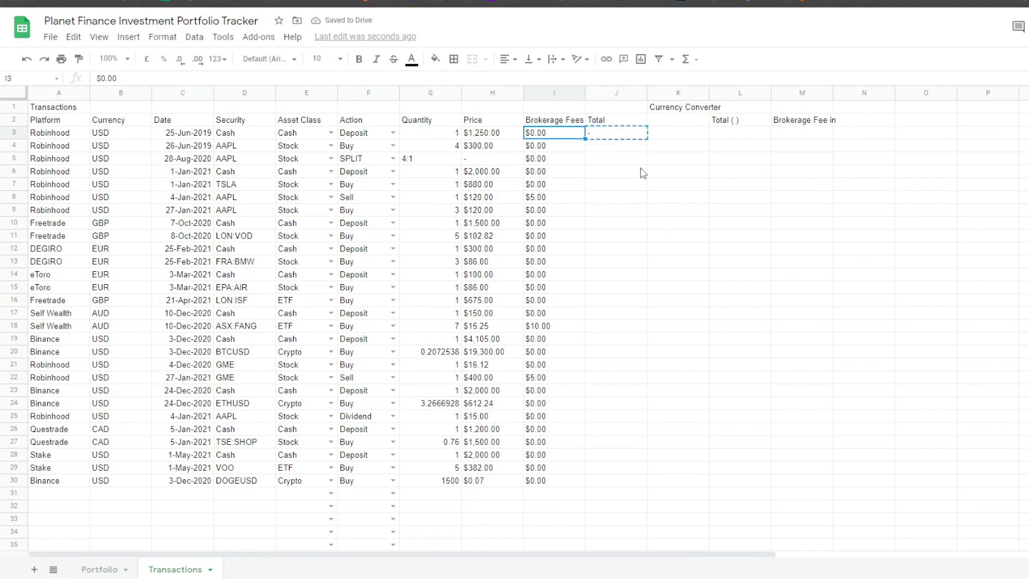
key("ctrl+Down")
key("ctrl+Down")
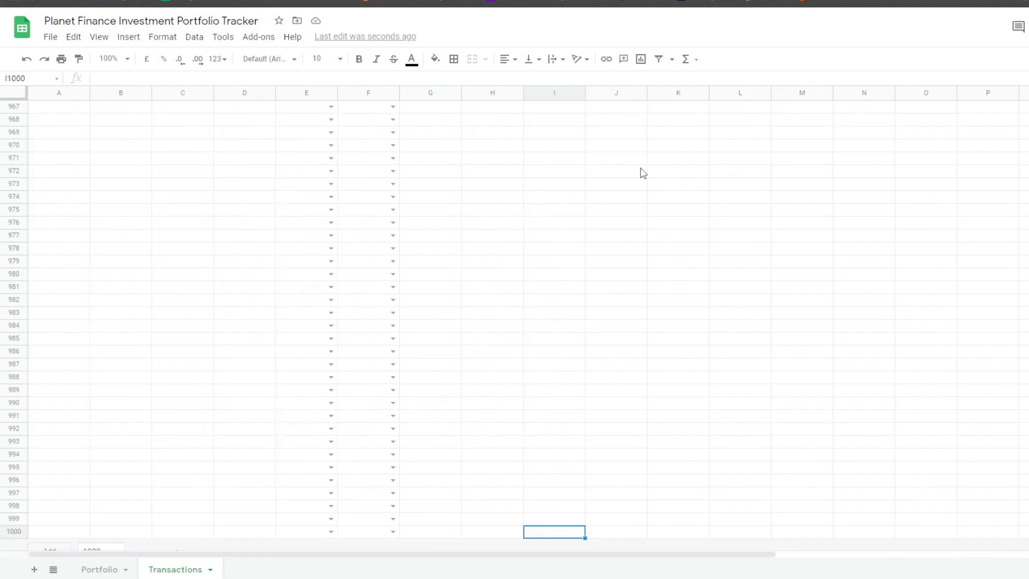
key("Right")
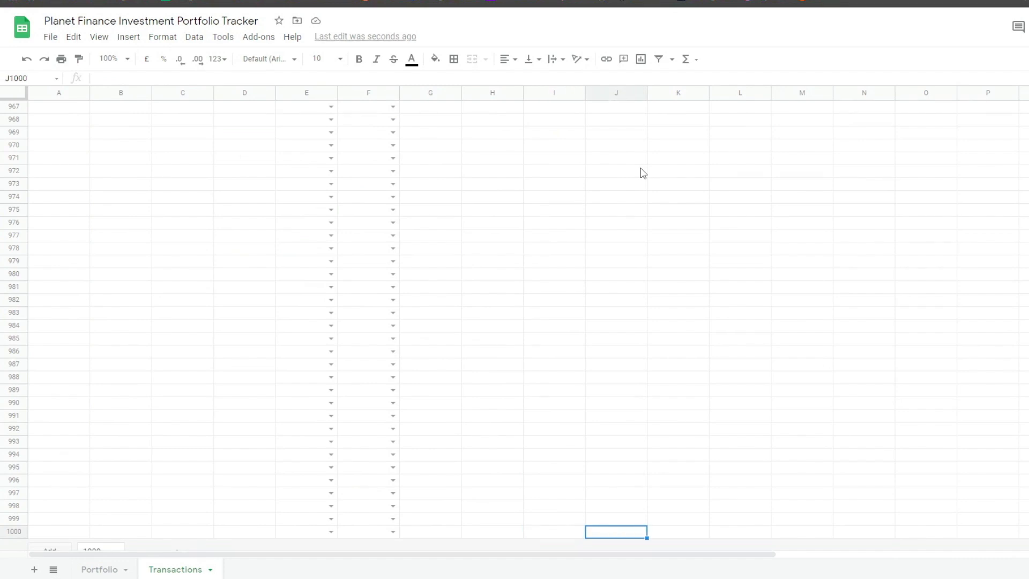
key("ctrl+shift+Up")
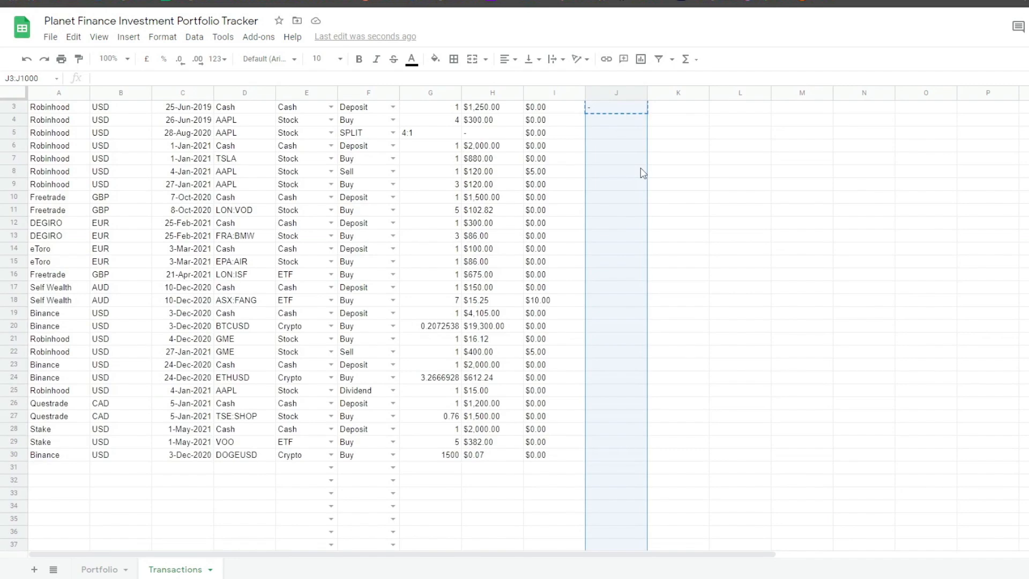
key("ctrl+v")
key("ctrl+Home")
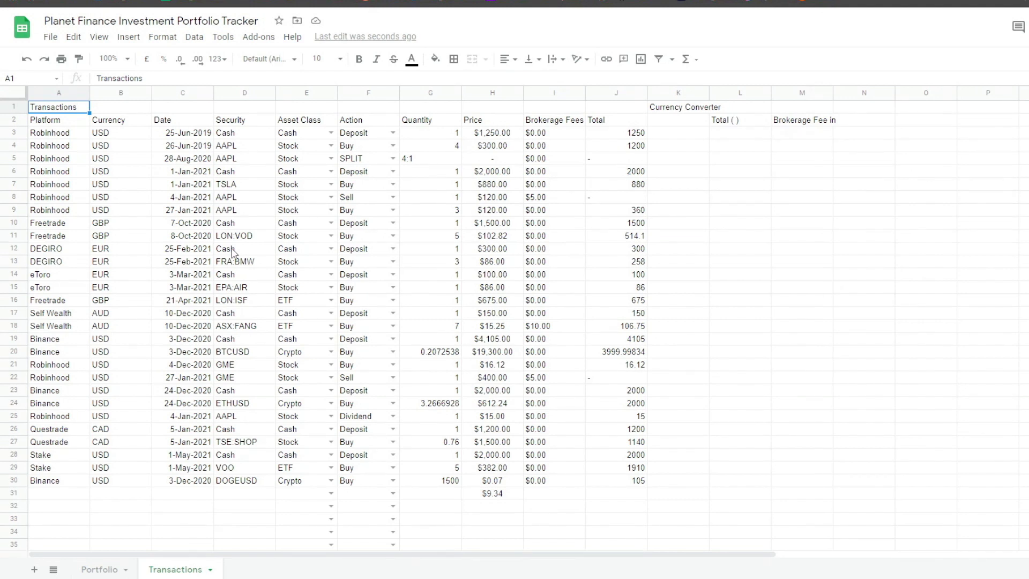
Step: On the Portfolio sheet, enter the title Investment Portfolio and headers Ticker, Shares, Avg. Purchase Price, Current Price, 365, Day Trend, Daily % Change and Daily Change
left_click(103, 570)
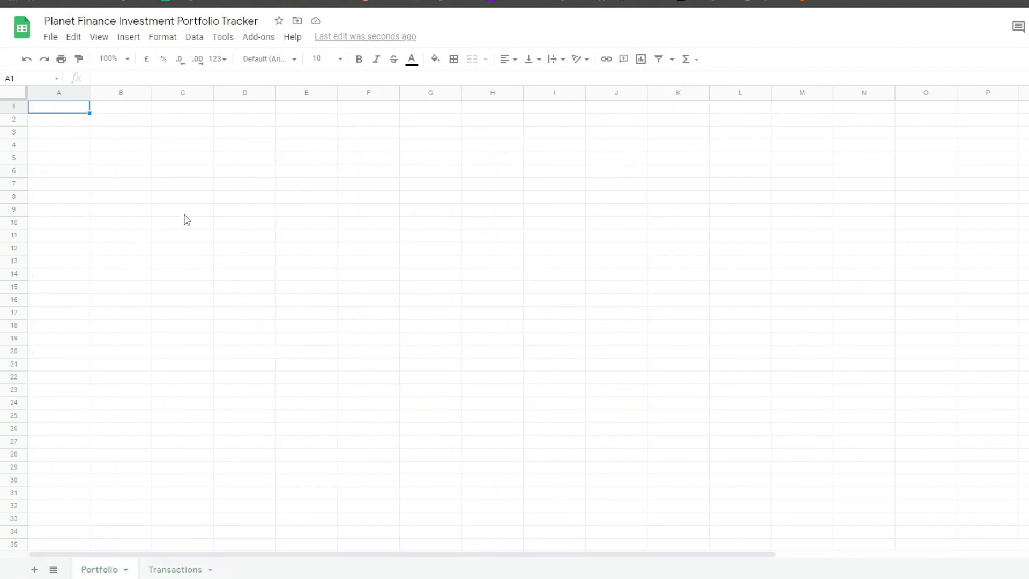
type("Investment Portfolio Ticker\tShares\tAvg. Purchase Price\tCurrent Price\t365\tDay Trend\tDaily % Change\tDaily Change\tC")
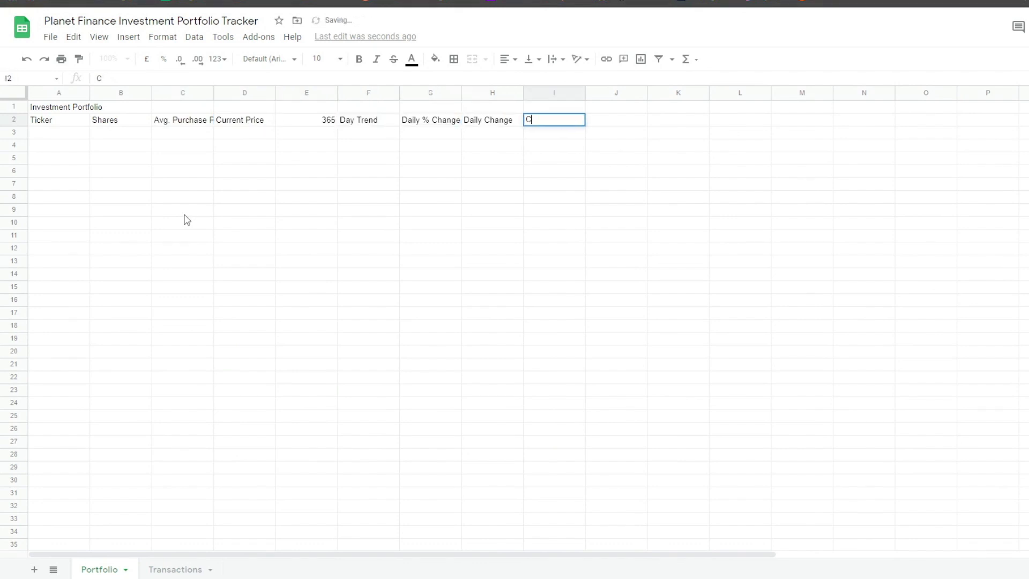
Step: Complete the Portfolio header row in I2:M2 with Cost, Current Value, % Gain/Loss, Platform and Asset Class
type("ost\tCurrent Value\t% Gain/Loss\tPlatform\tAsset Class")
key("Return")
key("ctrl+Home")
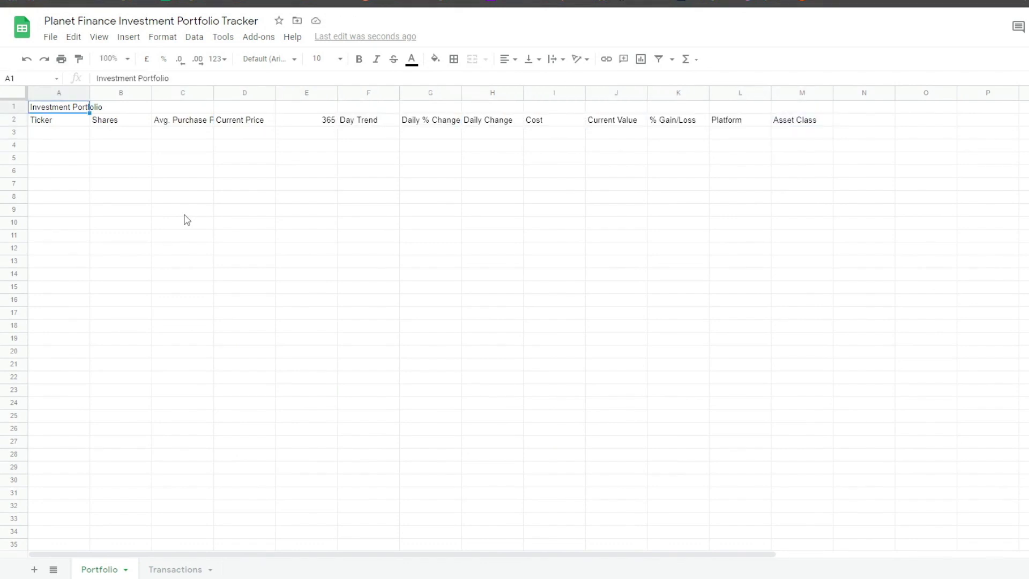
key("Down")
key("Down")
key("shift+Right")
key("shift+Right")
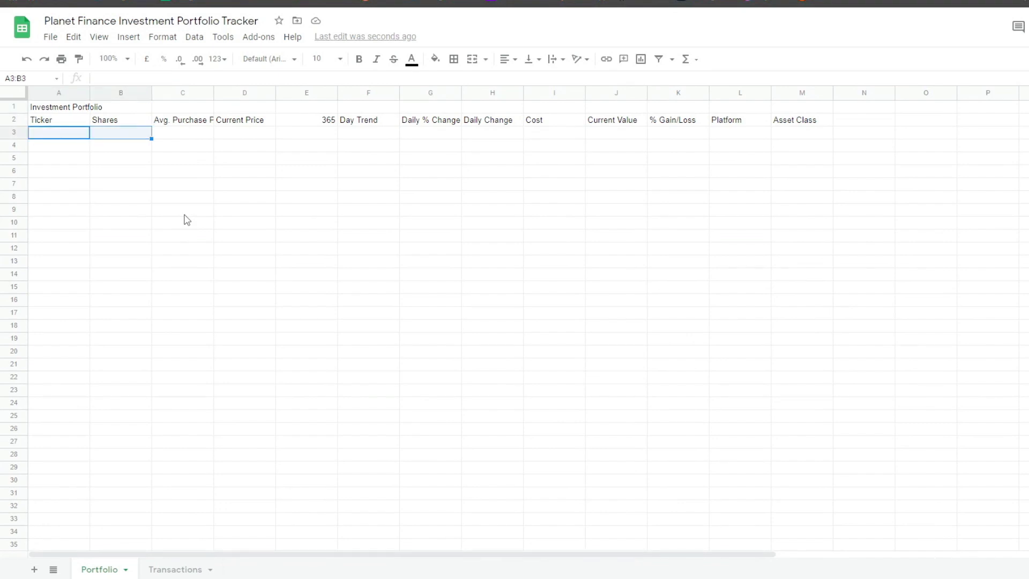
key("Up")
key("Up")
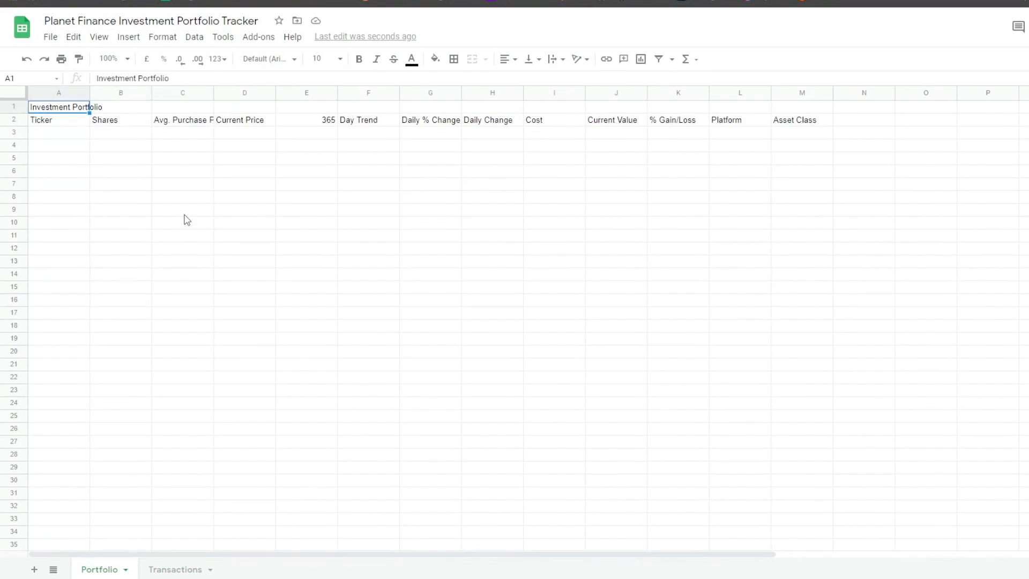
Step: Open the spreadsheet's script editor and rename both the untitled project and its Code.gs file to FIFO Script
left_click(221, 38)
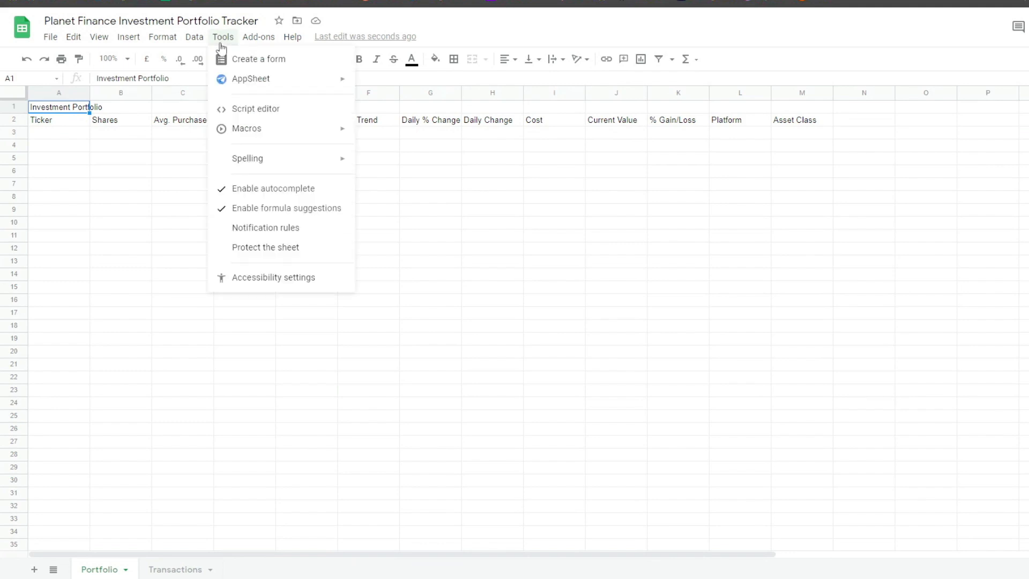
left_click(254, 109)
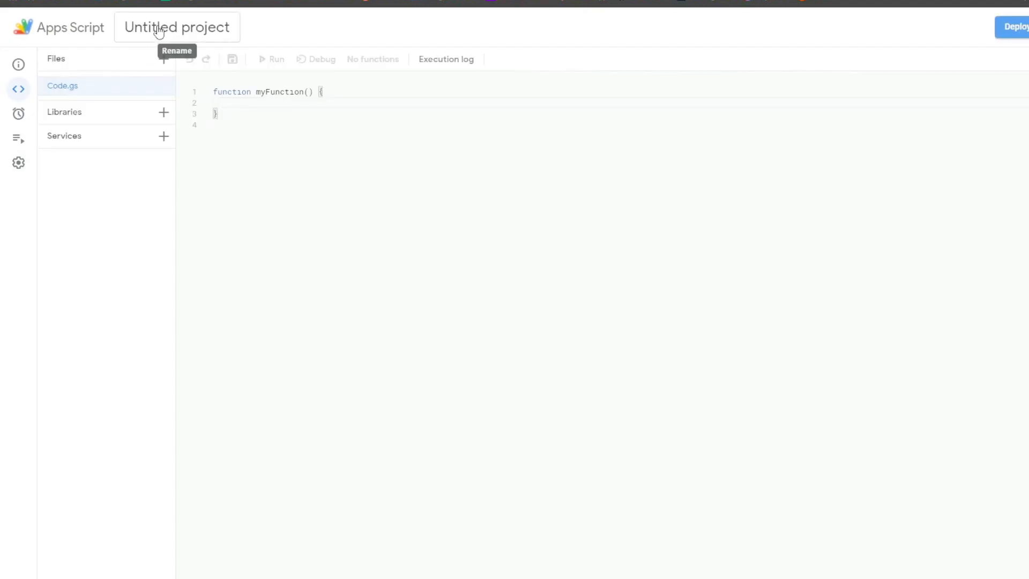
left_click(158, 33)
type("FIFO Script")
key("Return")
left_click(164, 87)
left_click(185, 112)
type("FIFO Script")
key("Return")
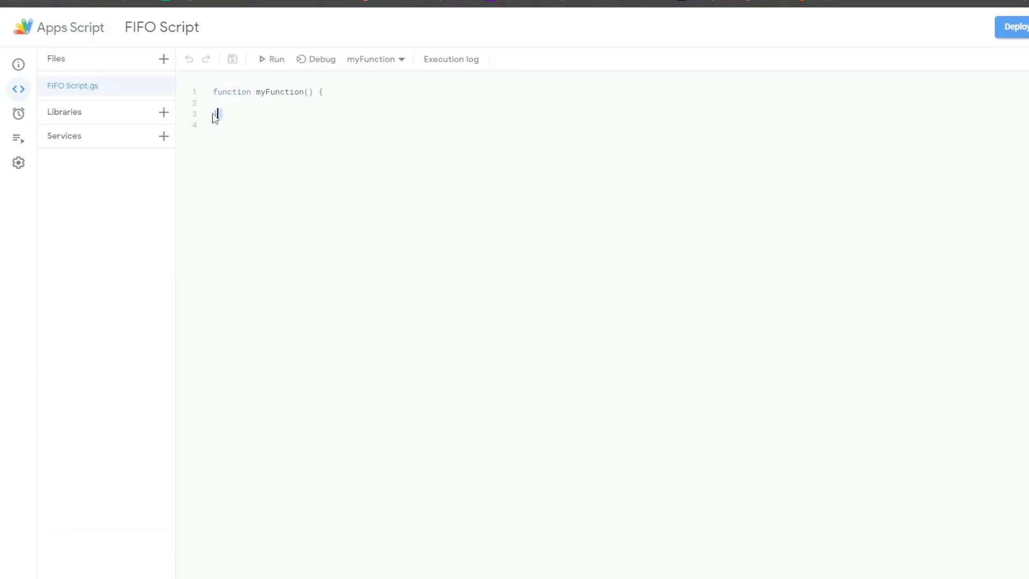
Step: Replace the default myFunction code with the full 132-line script copied from the FIFO-Script-Google-Sheets page on GitHub
key("ctrl+a")
key("BackSpace")
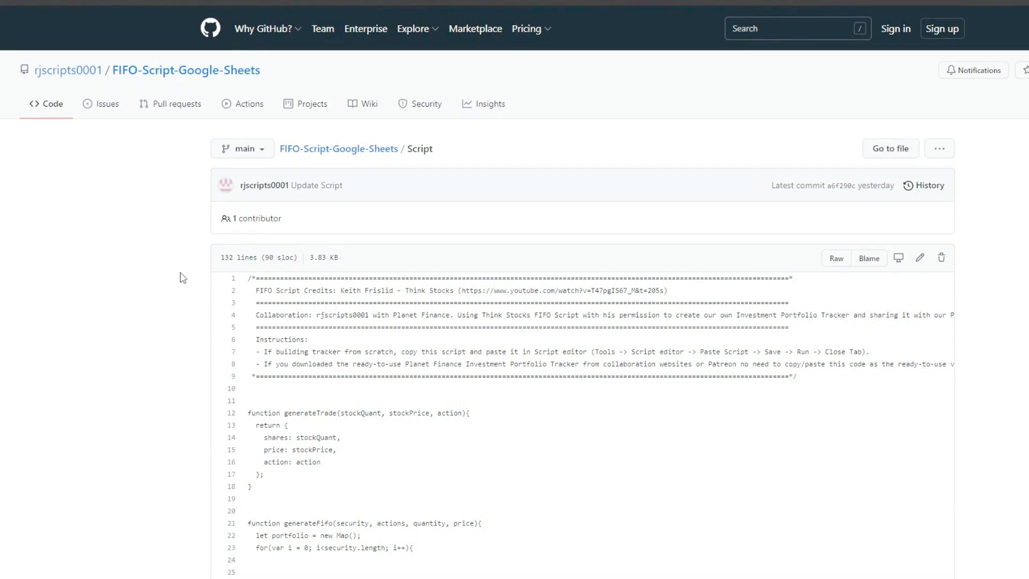
scroll(225, 268, "down", 2)
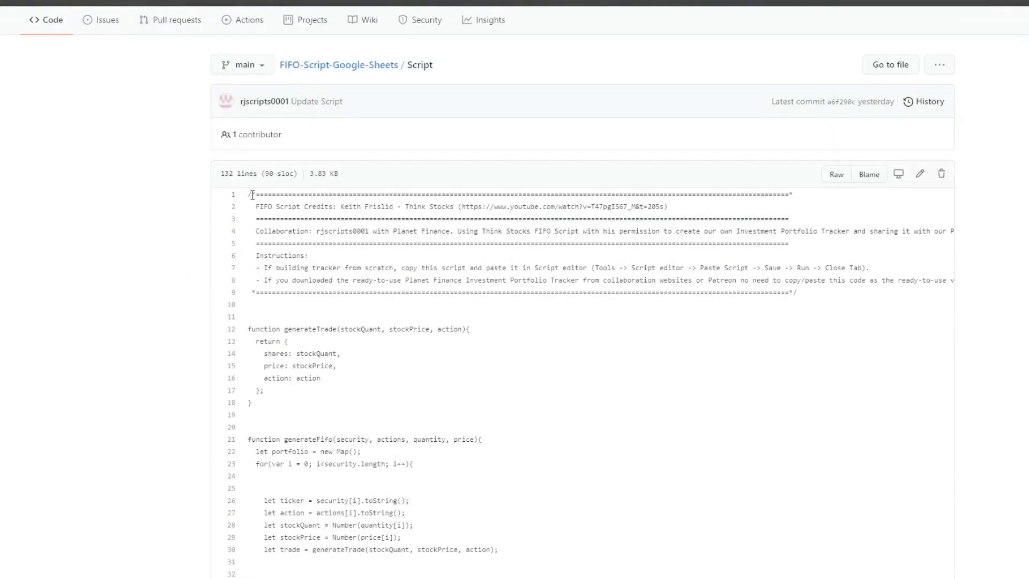
left_click_drag(249, 198, 284, 467)
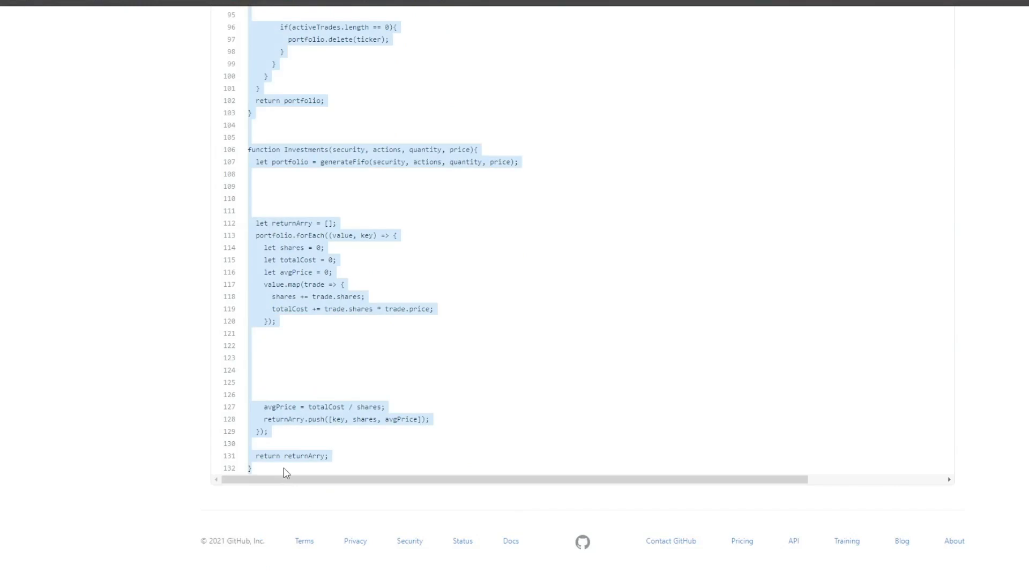
key("ctrl+Tab")
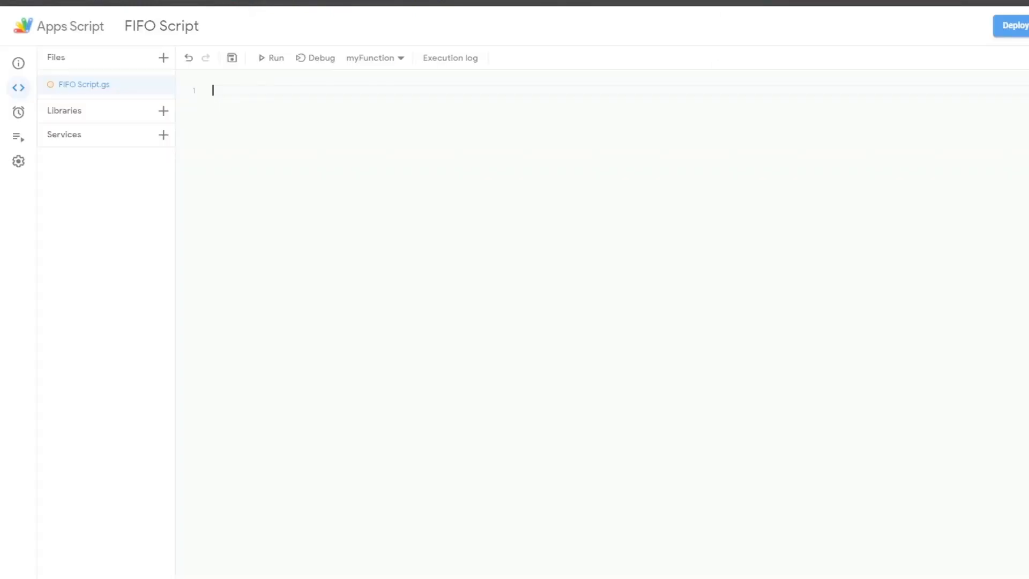
key("ctrl+v")
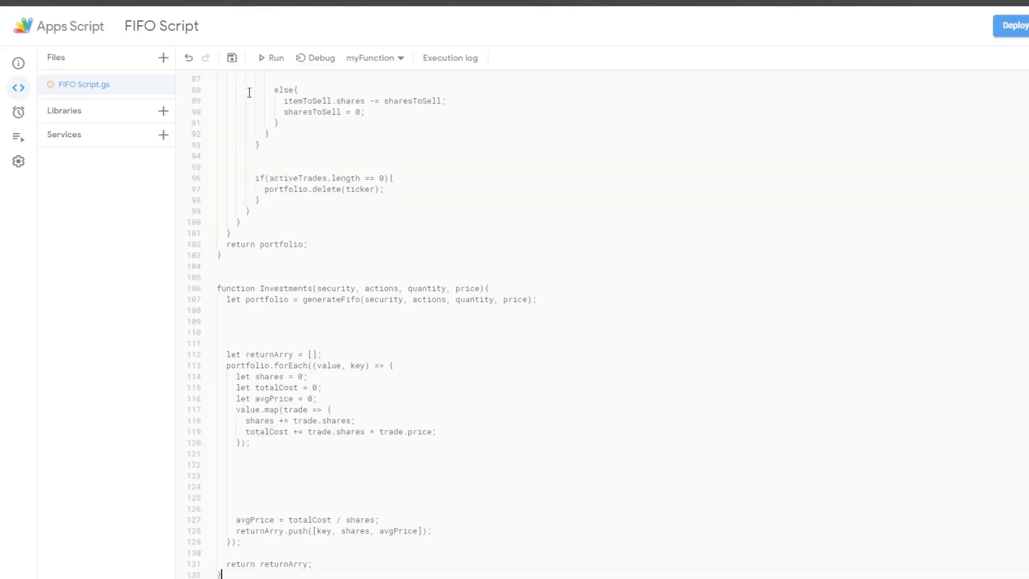
Step: Save the FIFO Script project and run it
scroll(256, 104, "up", 20)
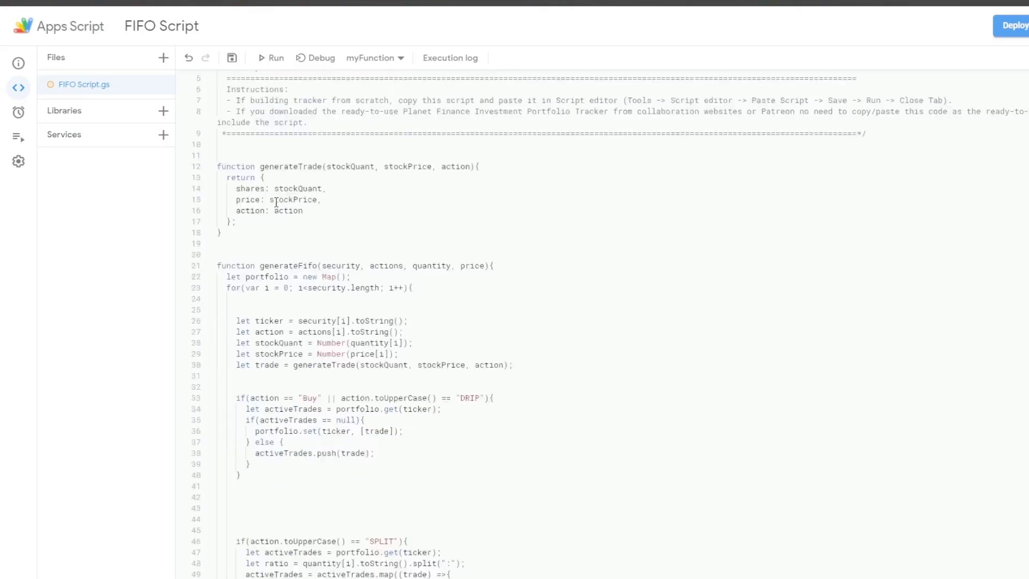
left_click(232, 59)
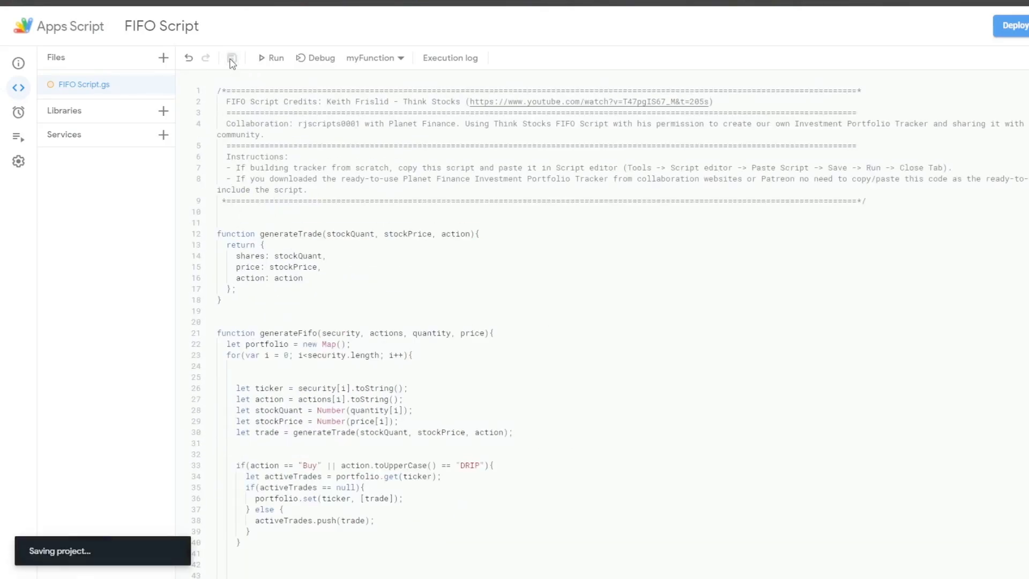
left_click(274, 59)
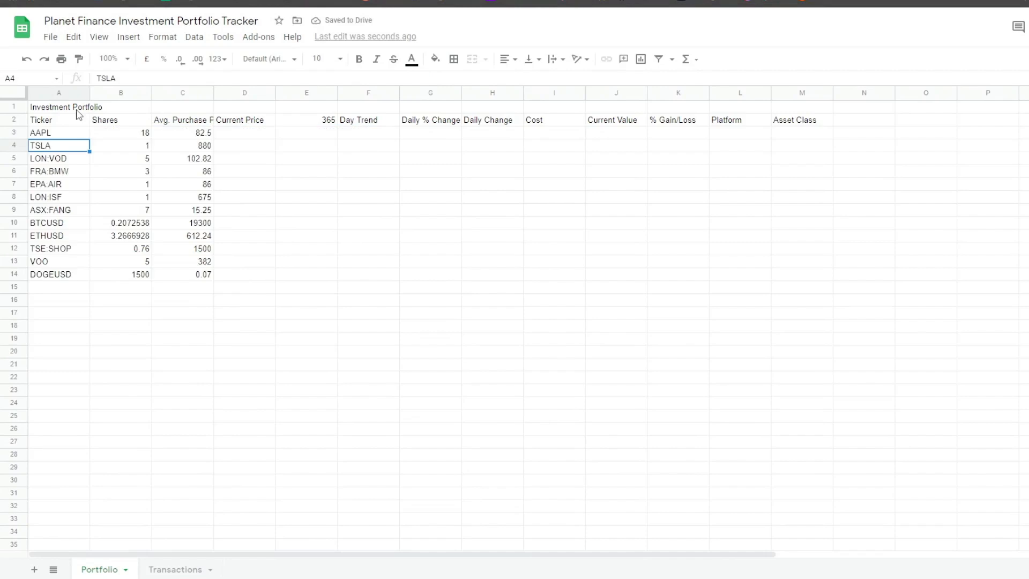
Step: Examine the Investments formula in A3 and the ticker, shares and average purchase price data it fills in A3:C14
key("Up")
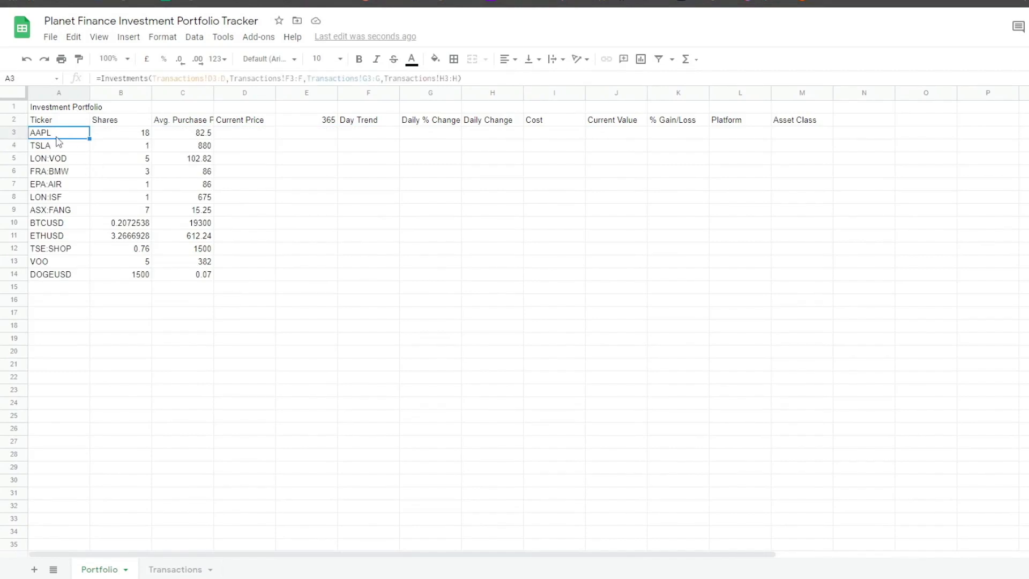
left_click_drag(60, 137, 198, 278)
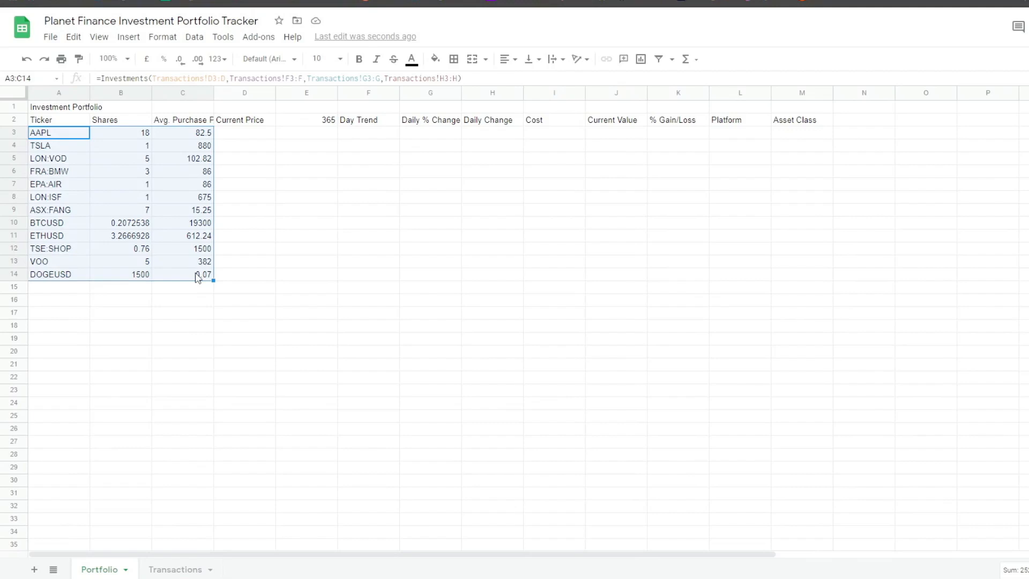
left_click(55, 136)
left_click(131, 137)
left_click(197, 137)
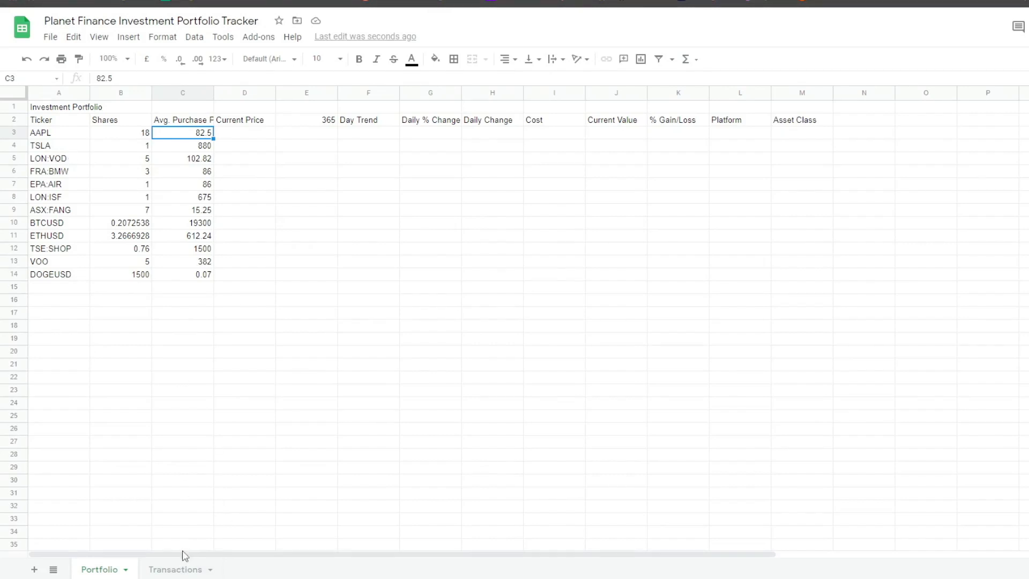
left_click(170, 570)
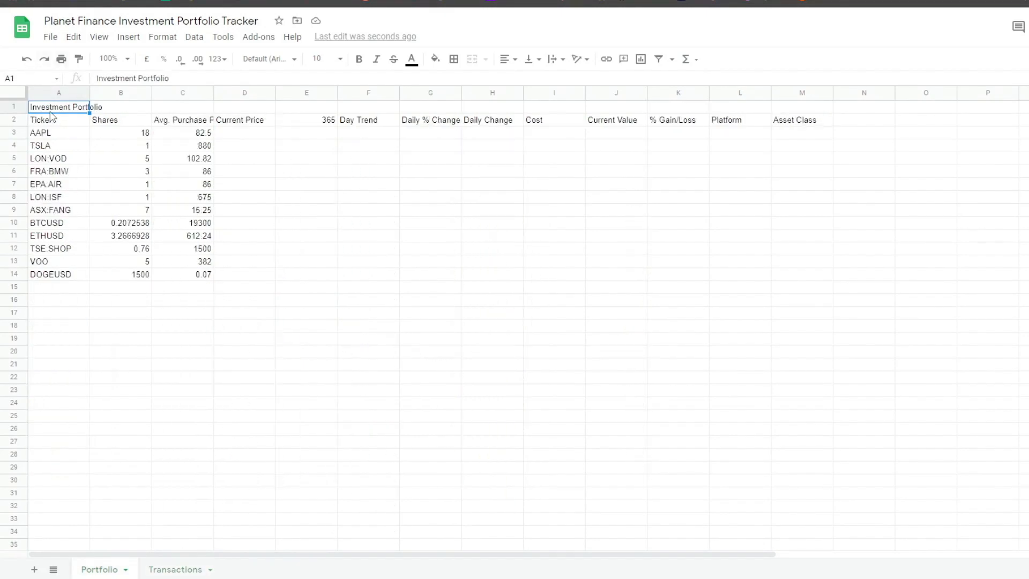
left_click(241, 135)
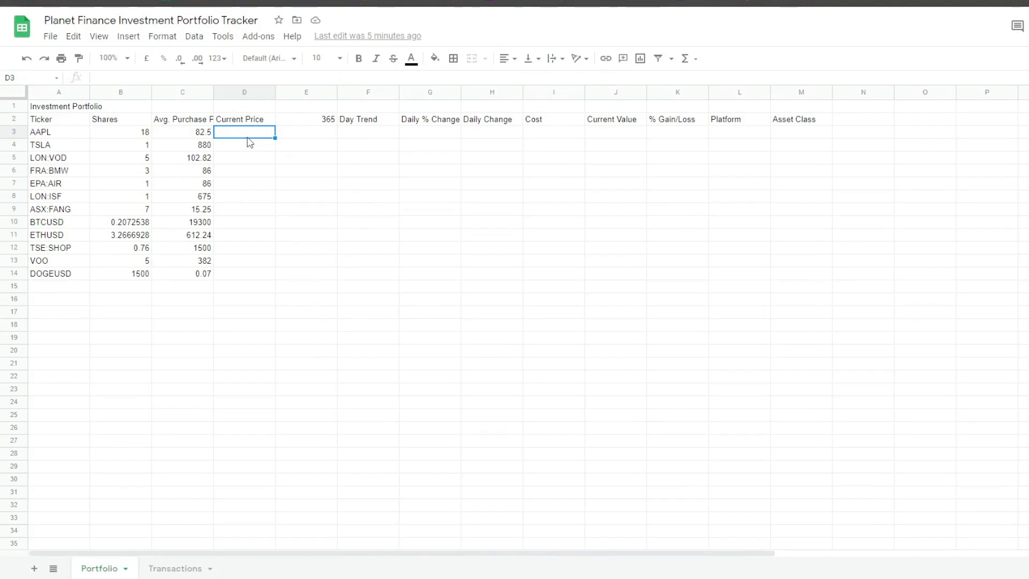
type("=IFERROR(IF(A3=\"\",\"\",GOOGLEFINANCE(A3)),index(importhtml(concat(\"https://coinmarketcap.com/currencies/\",O3),\"table\",1),1,2))")
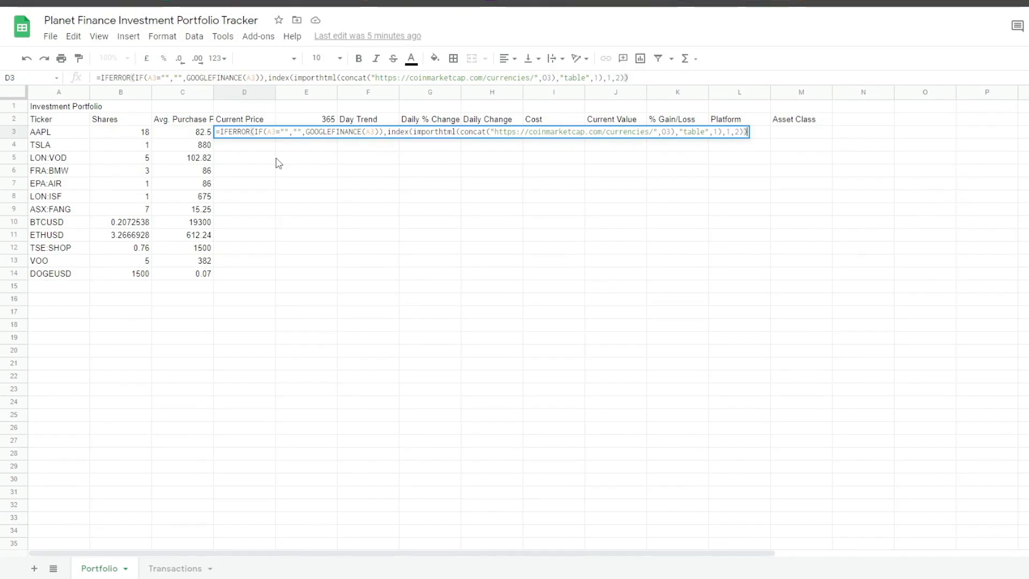
key("Return")
Step: Delete rows 76 to 1000 from the Portfolio sheet and check where the sheet ends
scroll(199, 373, "down", 9)
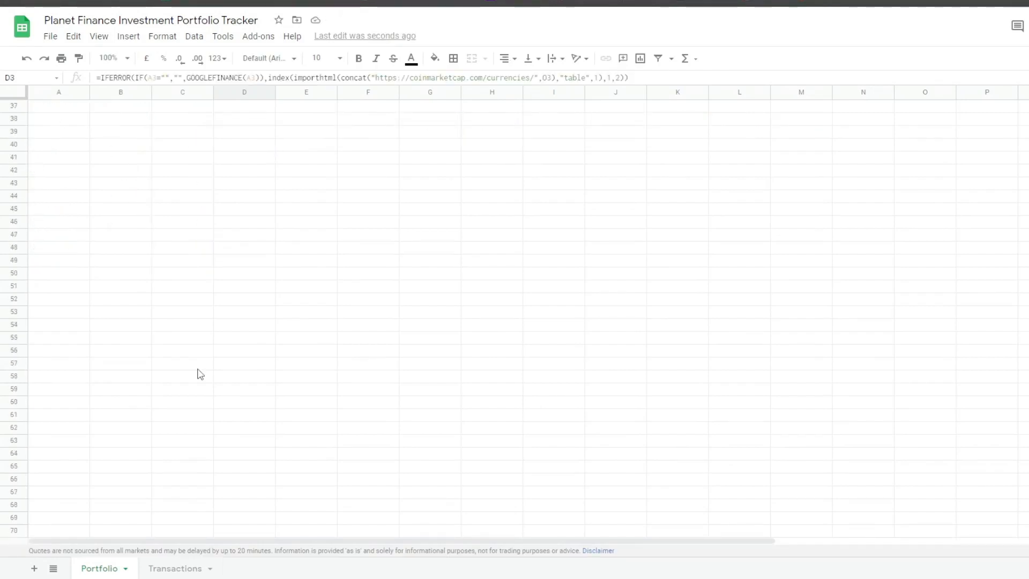
scroll(126, 374, "down", 4)
left_click(15, 364)
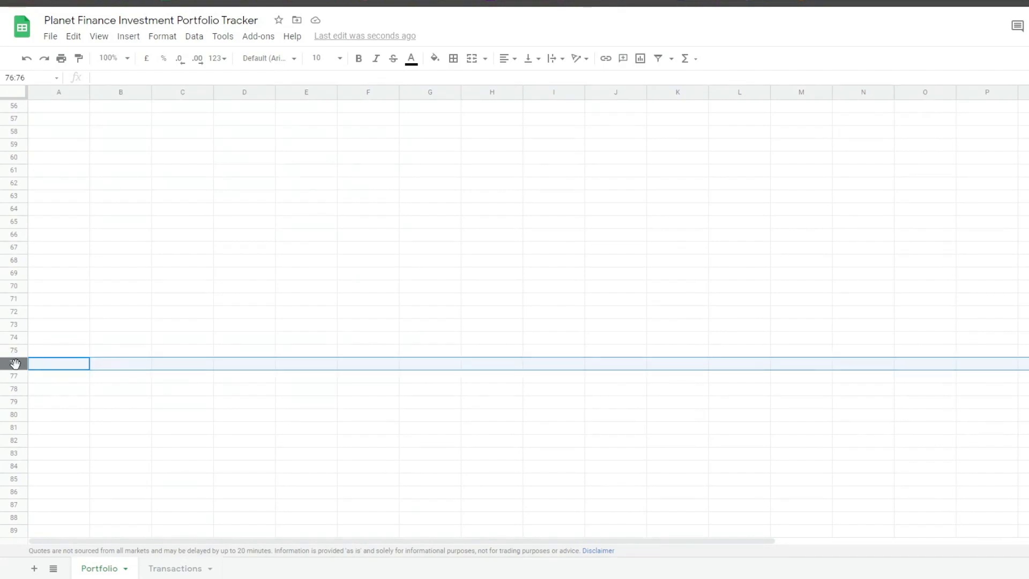
key("ctrl+shift+Down")
right_click(15, 364)
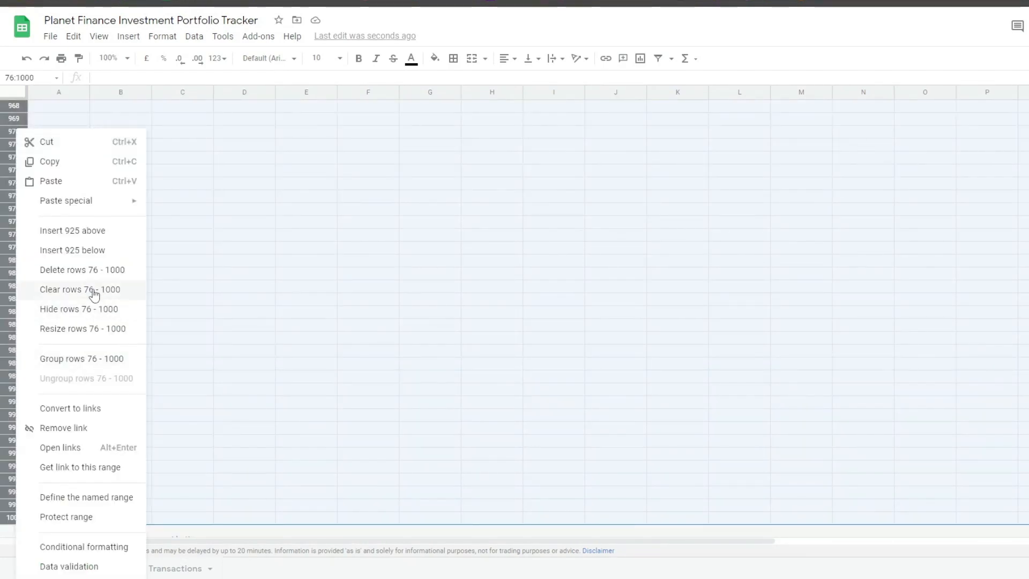
left_click(69, 276)
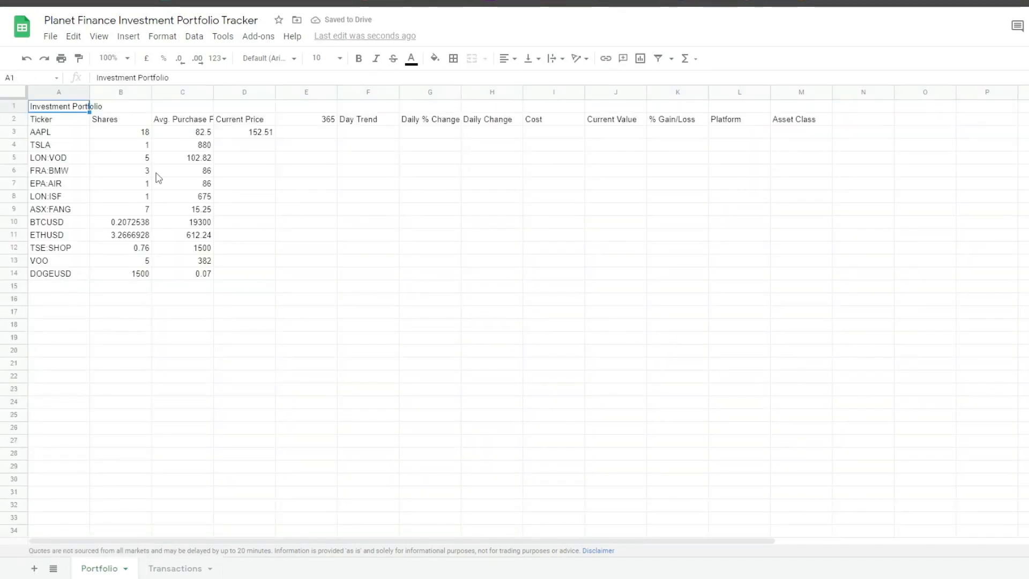
scroll(129, 434, "down", 10)
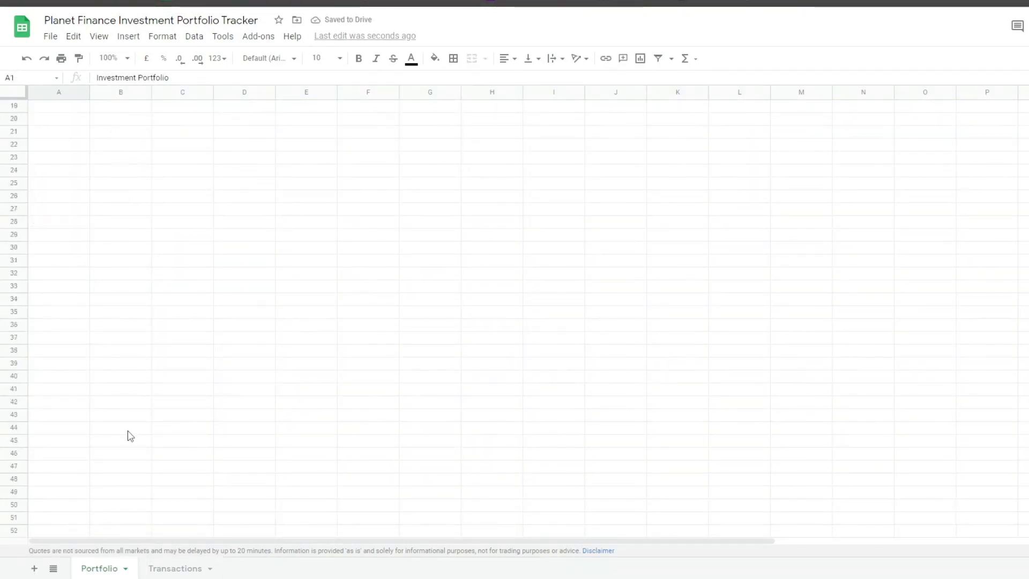
scroll(128, 435, "up", 10)
Step: Fill the Current Price formula from D3 down through the remaining rows of column D
left_click(261, 141)
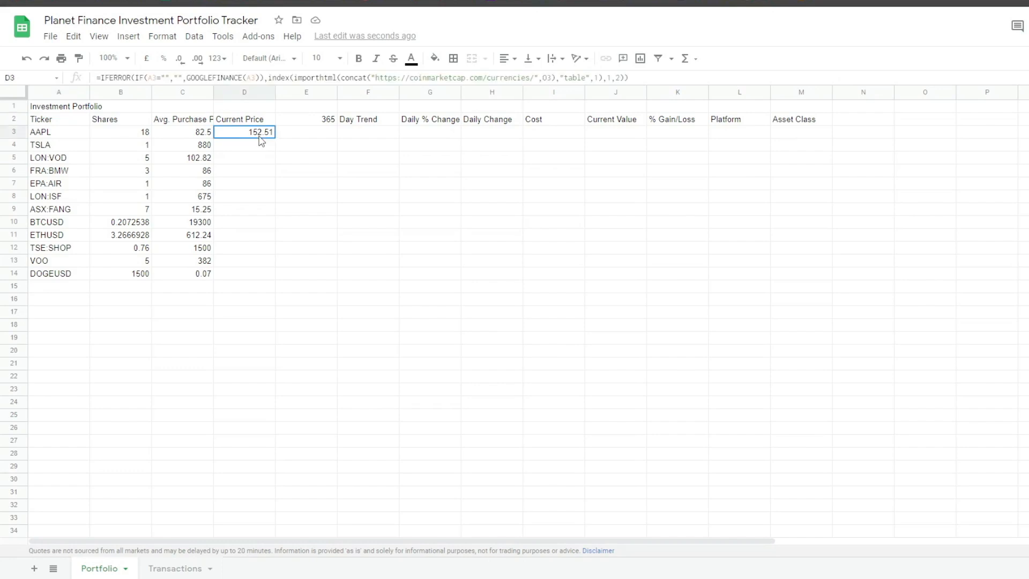
left_click_drag(275, 139, 252, 514)
scroll(331, 250, "up", 8)
Step: Merge cells E3:F3 under the 365 Day Trend headings and paste the copied formula into the merged cell
left_click(328, 134)
left_click(363, 134, "shift")
left_click(471, 61)
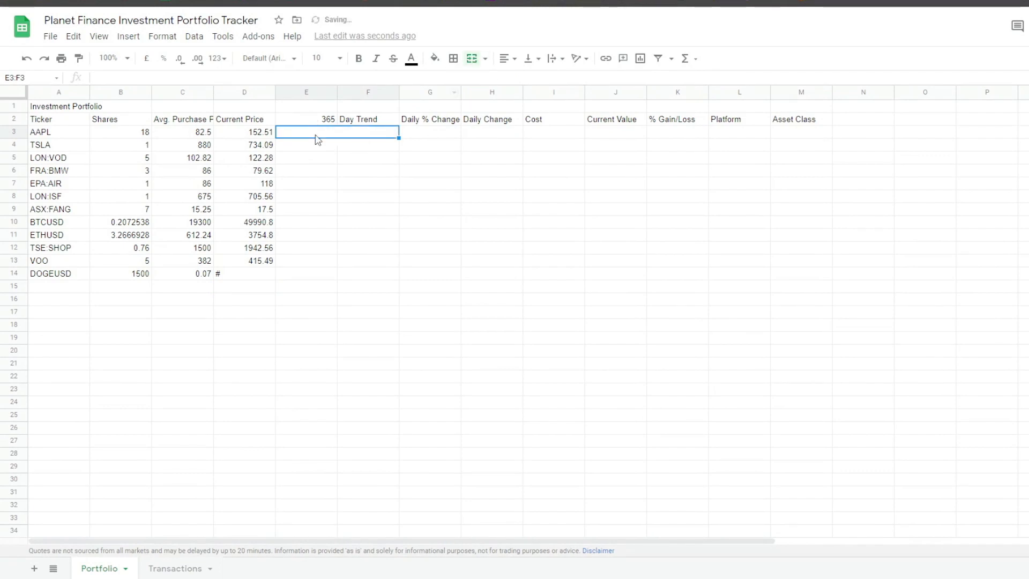
key("ctrl+v")
key("Return")
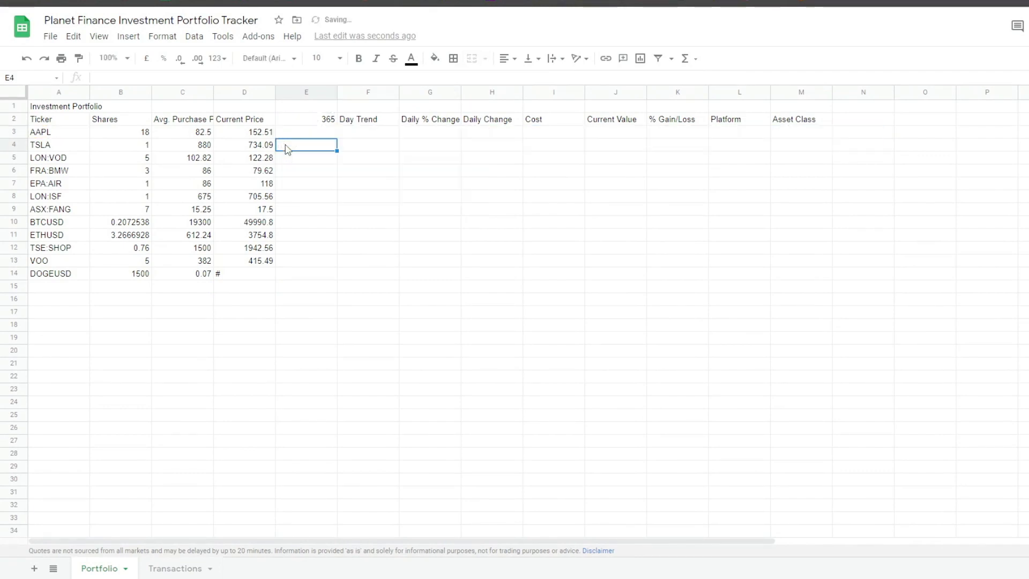
Step: Fill the 365 Day Trend sparkline formula from merged cell E3:F3 down to row 75
left_click(357, 137)
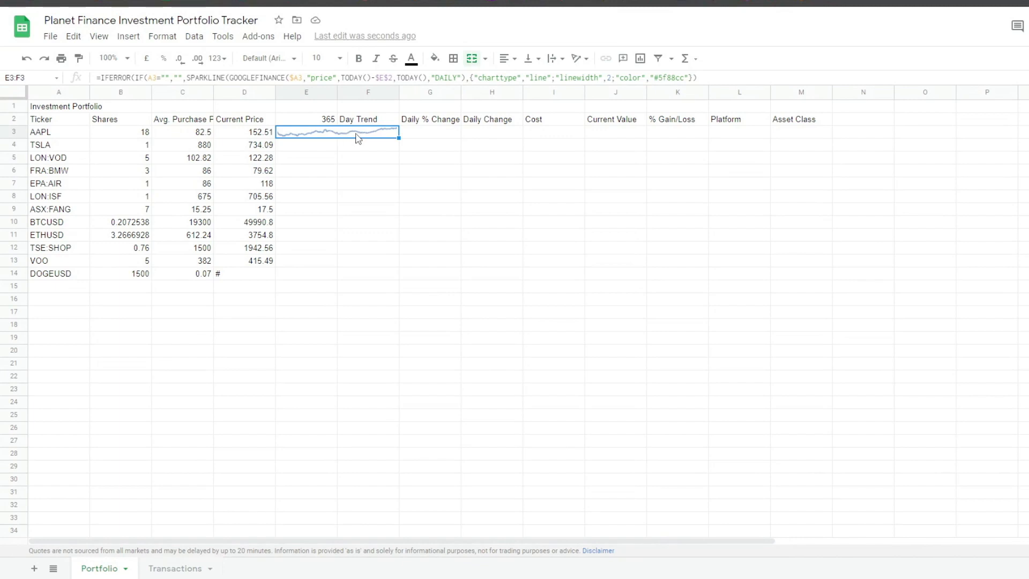
left_click_drag(399, 138, 375, 533)
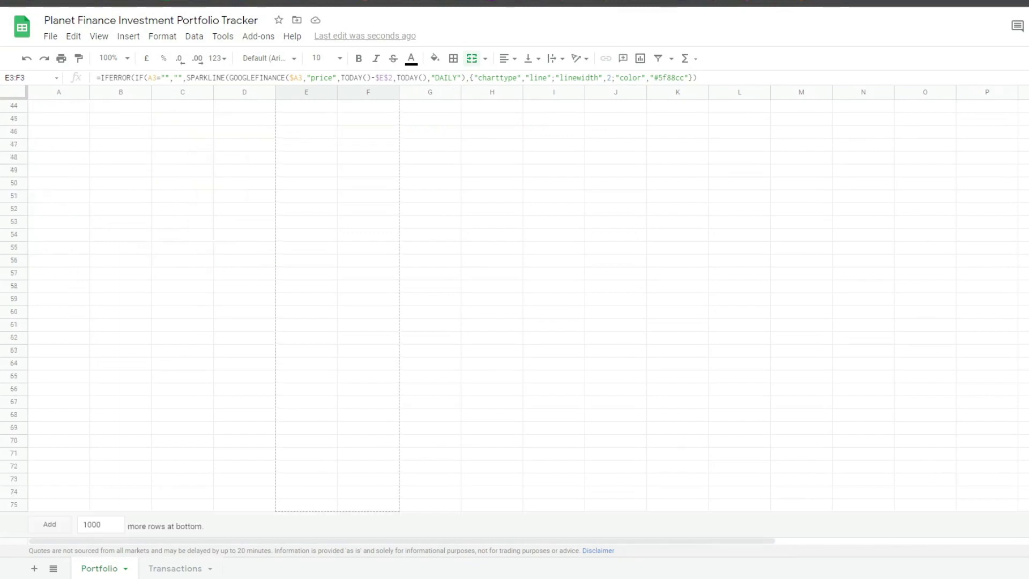
scroll(372, 143, "up", 15)
left_click(264, 278)
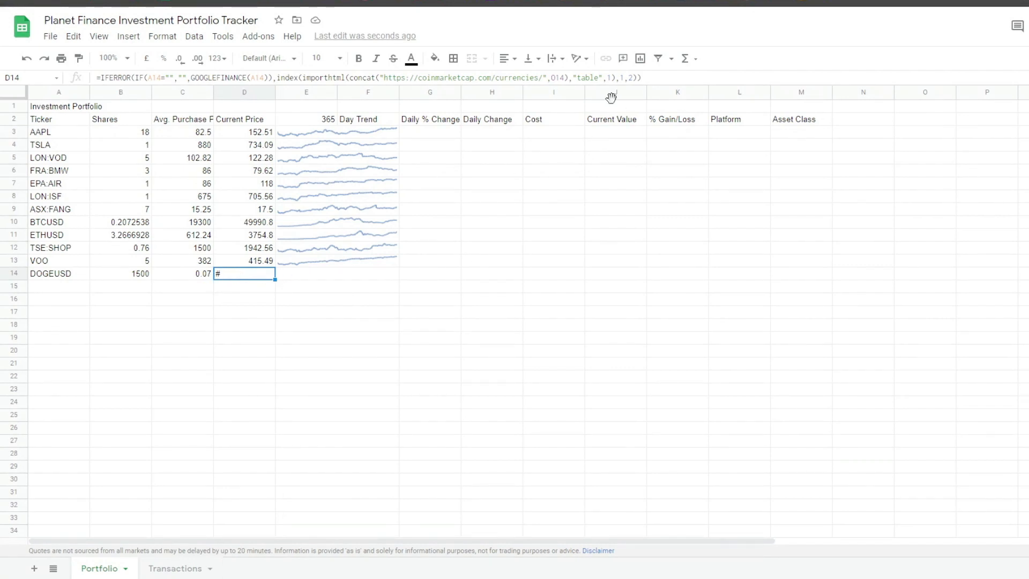
Step: Insert a column before Platform and give it the heading Gain/Loss in row 2
left_click(911, 276)
left_click(740, 94)
right_click(741, 94)
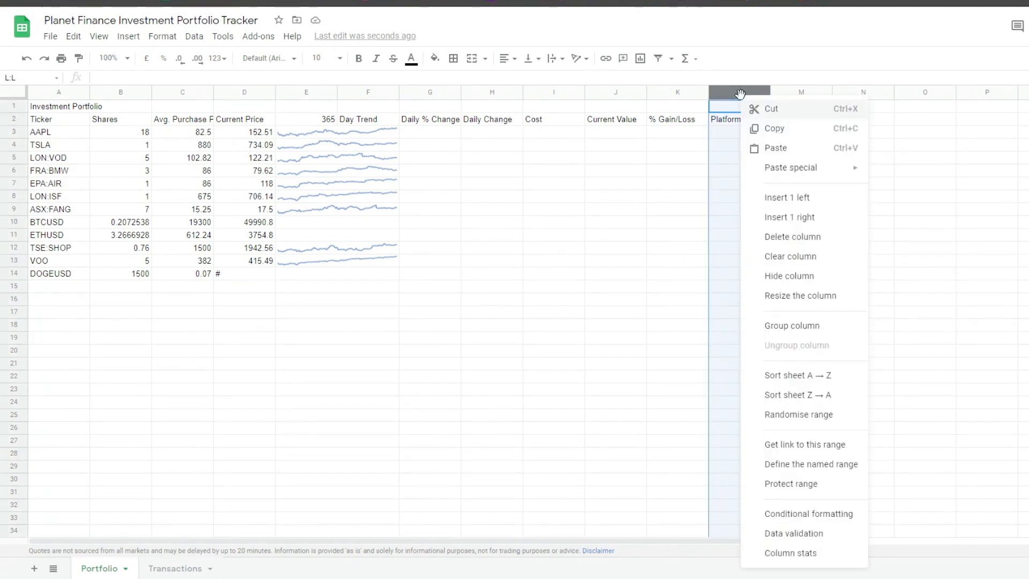
left_click(800, 198)
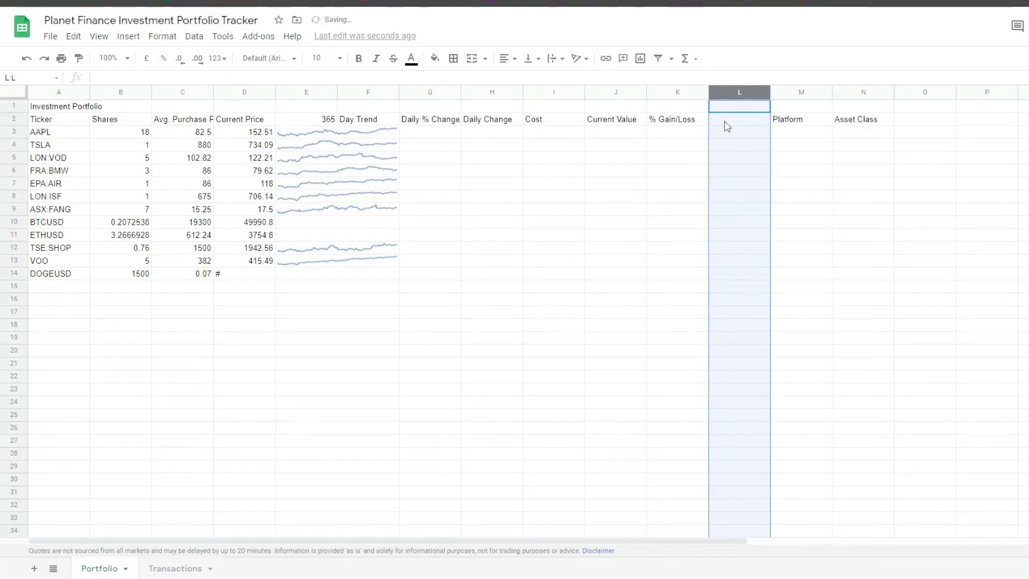
left_click(726, 126)
type("Gain/Loss")
key("Return")
Step: Enter Dogecoin/ in cell O14 of the DOGEUSD row
left_click(911, 278)
key("Left")
key("Left")
key("Left")
key("Left")
key("Left")
key("Left")
key("Left")
key("Left")
key("Left")
key("Left")
key("Left")
key("Left")
key("Left")
key("Left")
key("Right")
key("Right")
key("Right")
key("Right")
key("Right")
key("Right")
key("Right")
key("Right")
key("Right")
key("Right")
key("Right")
key("Right")
key("Right")
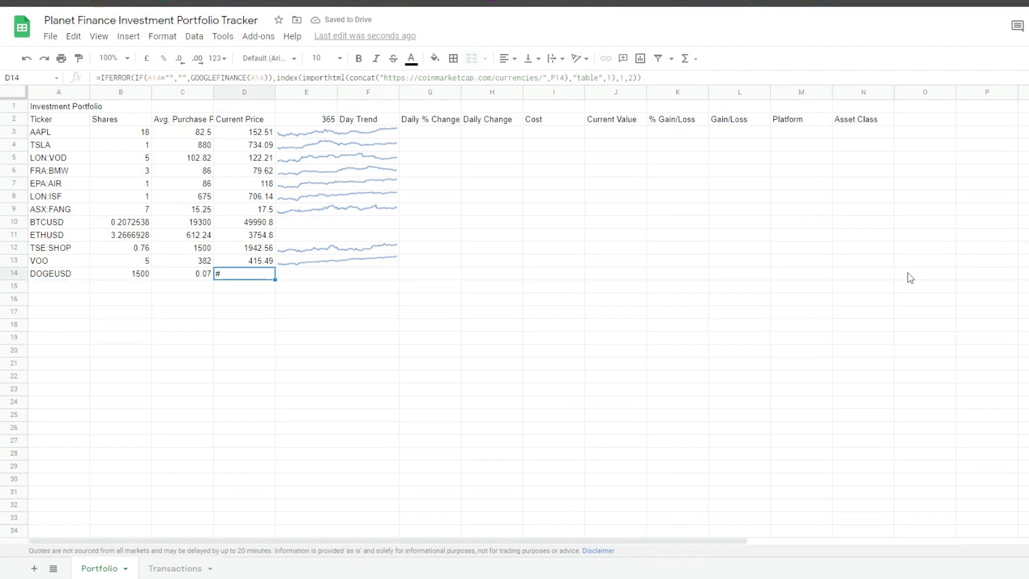
key("Right")
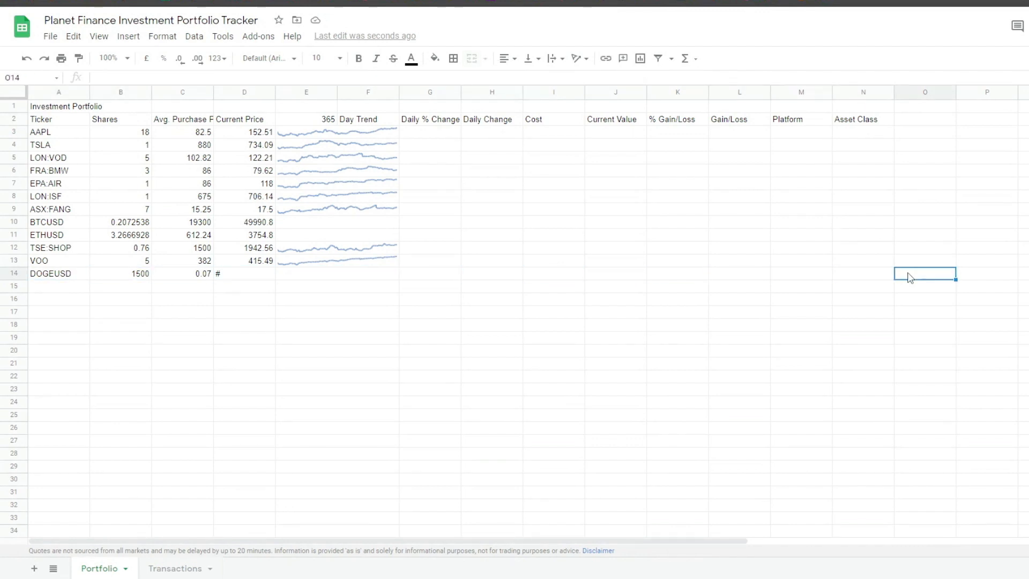
type("Dogecoin")
key("Return")
Step: Change the coinmarketcap reference in the Current Price formula of D3 to cell O3
left_click(931, 275)
left_click(249, 136)
left_click(548, 80)
key("BackSpace")
type("O")
key("Return")
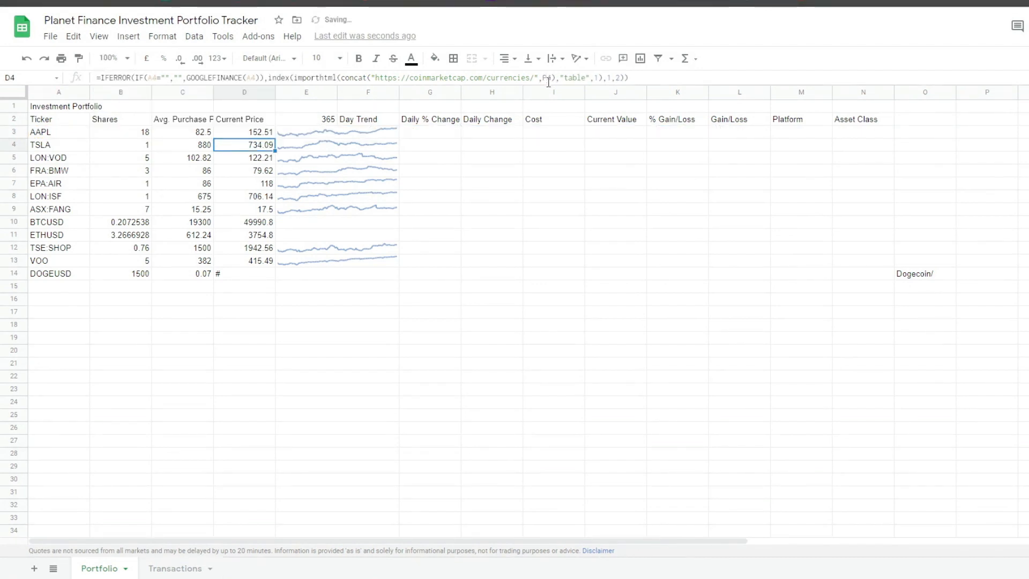
Step: Fill the corrected Current Price formula from D3 down to row 75 and check the references in the DOGEUSD cell D14
left_click(273, 135)
left_click_drag(275, 137, 275, 511)
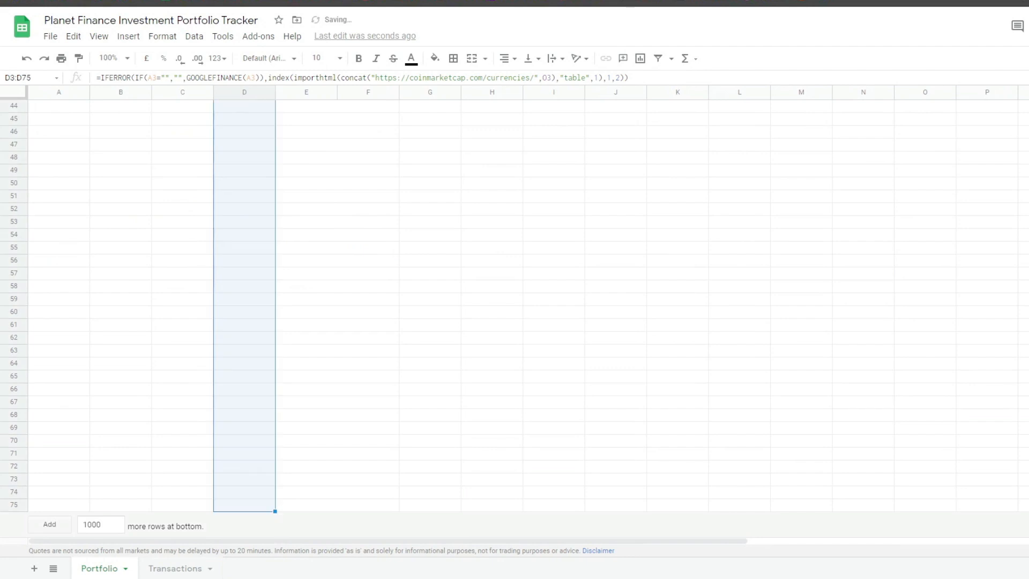
key("ctrl+Up")
key("ctrl+Up")
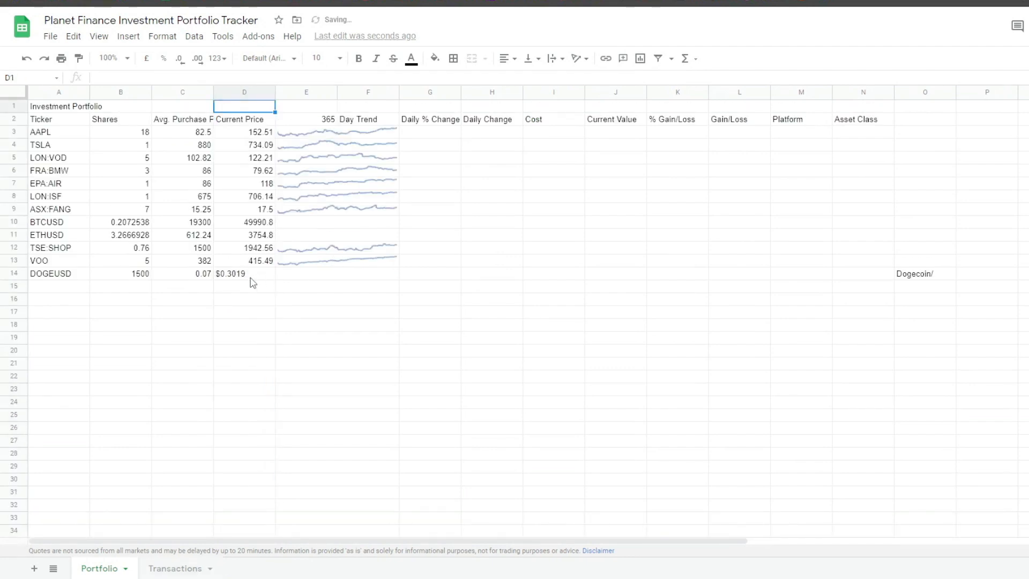
left_click(242, 279)
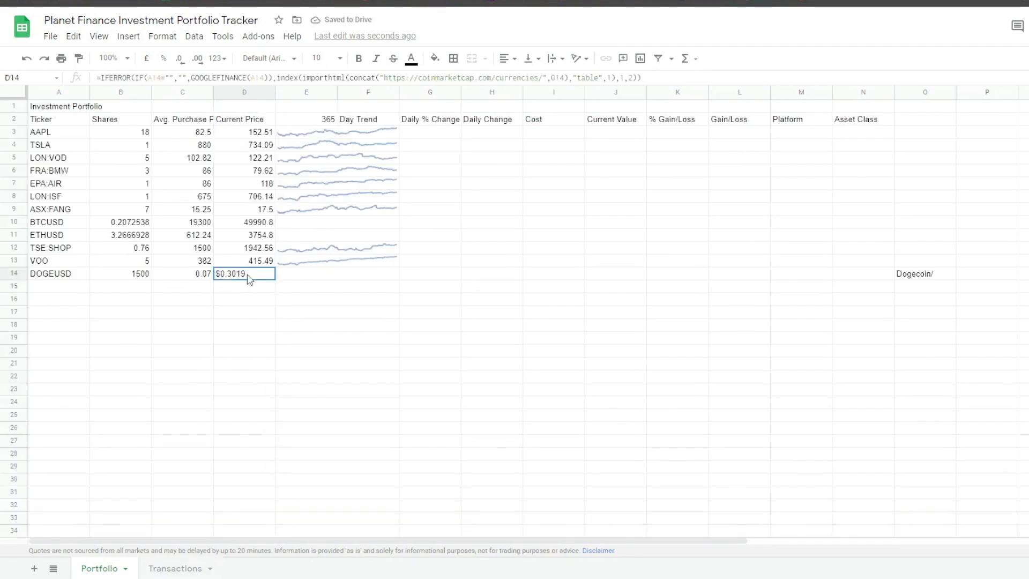
double_click(248, 280)
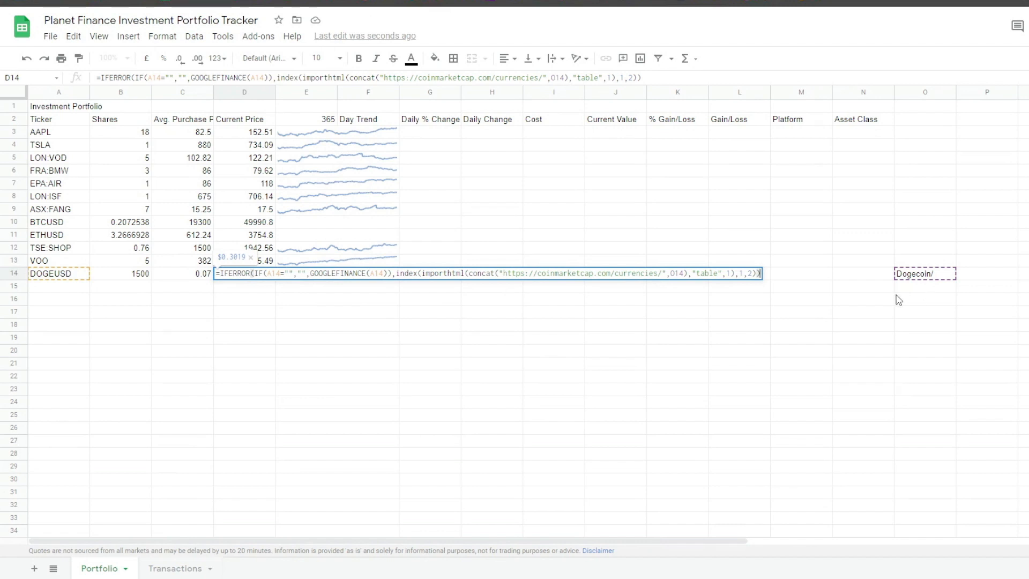
key("Return")
Step: Enter the GOOGLEFINANCE changepct formula in Daily % Change cell G3, fill it down column G and format it as a percentage
left_click(432, 131)
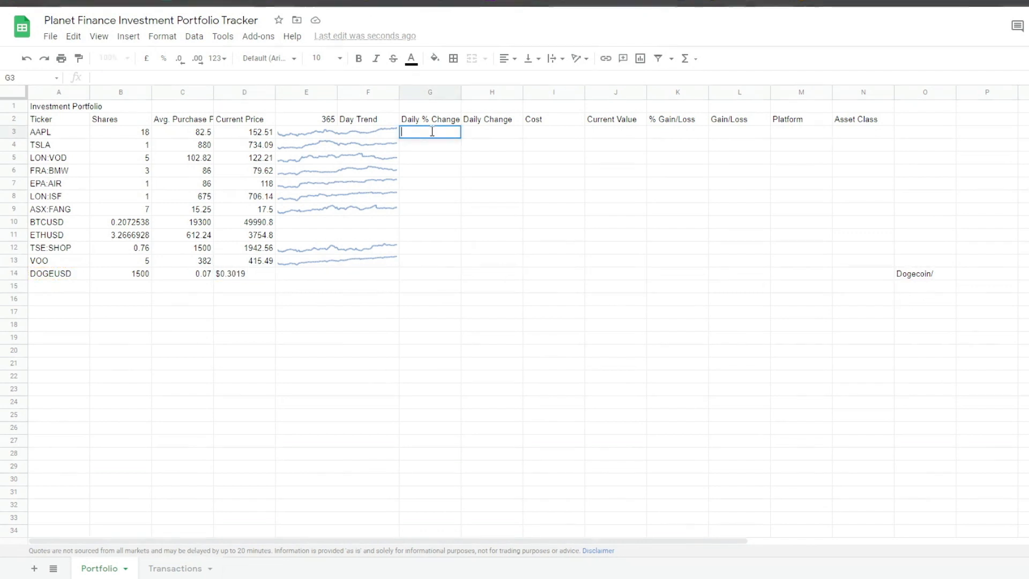
type("=IFNA(IFERROR(IF(A3=\"\",\"\",GOOGLEFINANCE(A3,\"changepct\")/100),(GOOGLEFINANCE(A3)-(INDEX(GOOGLEFINANCE(\"CURRENCY:\"&A3&\"\",\"Price\",TODAY()-1),2,2)))/(INDEX(GOOGLEFINANCE(\"CURRENCY:\"&A3&\"\",\"Price\",Today()-1),2,2))),)")
key("Return")
left_click(432, 132)
left_click_drag(461, 137, 455, 528)
scroll(429, 321, "up", 10)
left_click(163, 58)
Step: Paste the Daily Change formula into H3 and fill it down column H
left_click(491, 131)
key("ctrl+v")
left_click_drag(523, 137, 520, 528)
Step: Enter =if(ISBLANK(A3),IFERROR(0/0),B3*C3) in Cost cell I3 and fill it down column I
left_click(553, 131)
type("=if(ISBLANK(A3),IFERROR(0/0),B3*C3)")
key("Return")
left_click(553, 131)
left_click_drag(582, 138, 579, 528)
Step: Enter =if(ISBLANK(A3),IFERROR(0/0),B3*D3) in Current Value cell J3 and fill it down column J
left_click(616, 133)
key("ctrl+v")
key("Return")
left_click(616, 134)
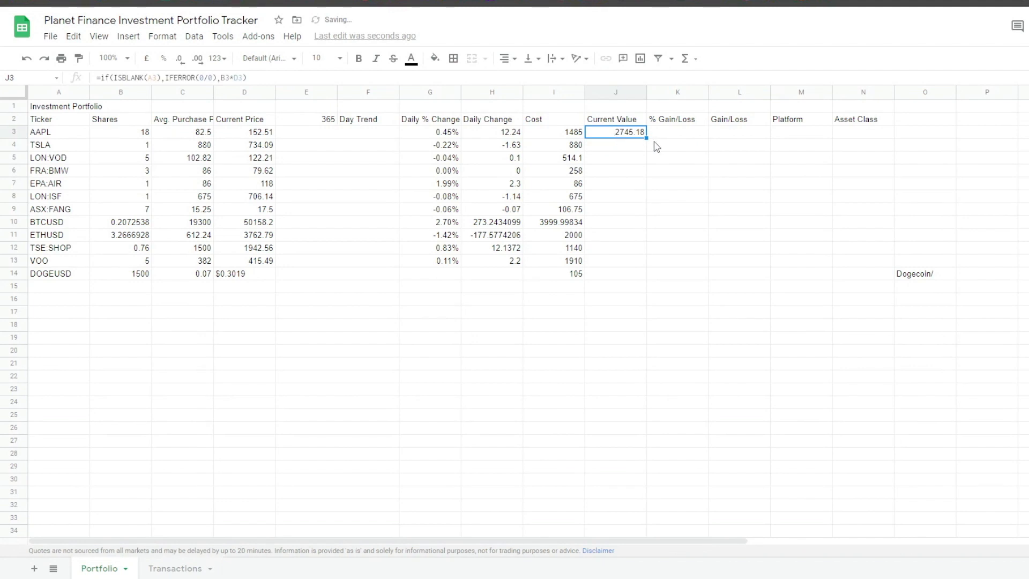
left_click_drag(644, 136, 616, 509)
scroll(515, 311, "up", 10)
left_click(615, 132)
Step: Paste the % Gain/Loss formula into K3 and fill it down column K
left_click(556, 135)
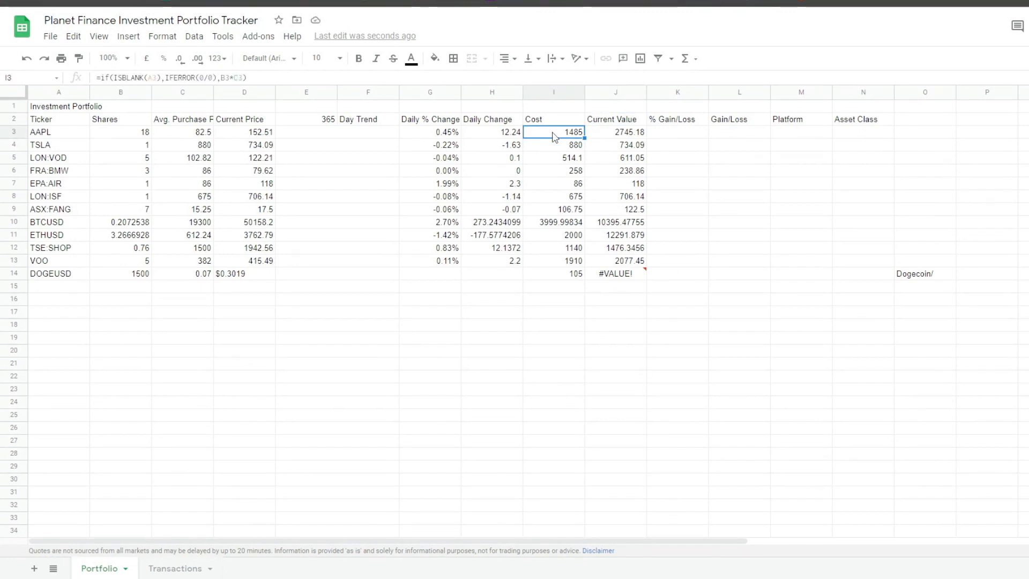
left_click(613, 137)
key("Right")
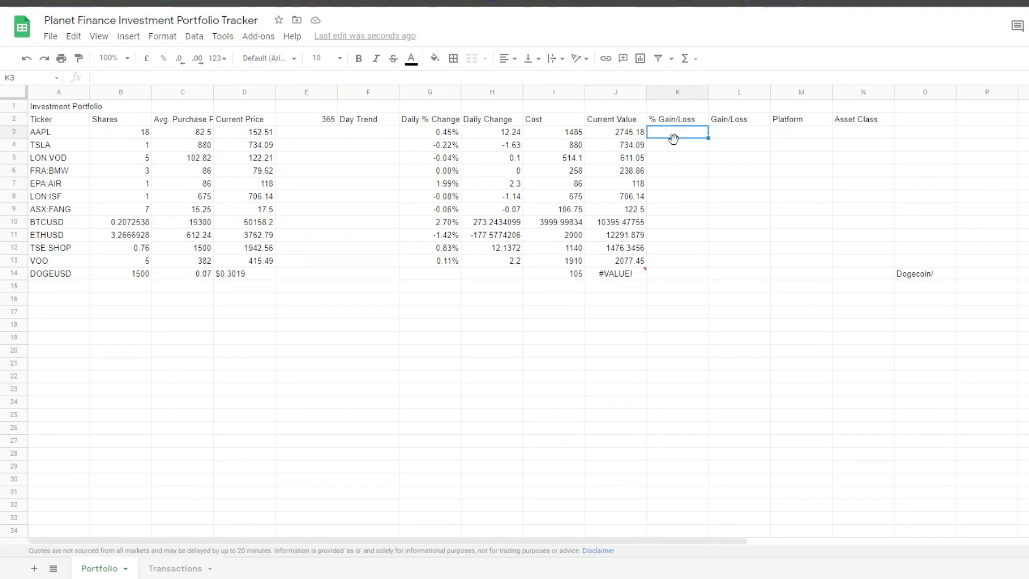
key("ctrl+v")
left_click_drag(708, 138, 692, 275)
Step: Format the Current Price column as currency and fill =if(ISBLANK(A3),IFERROR(0/0),J3-I3) down the Gain/Loss column from L3
left_click(245, 274)
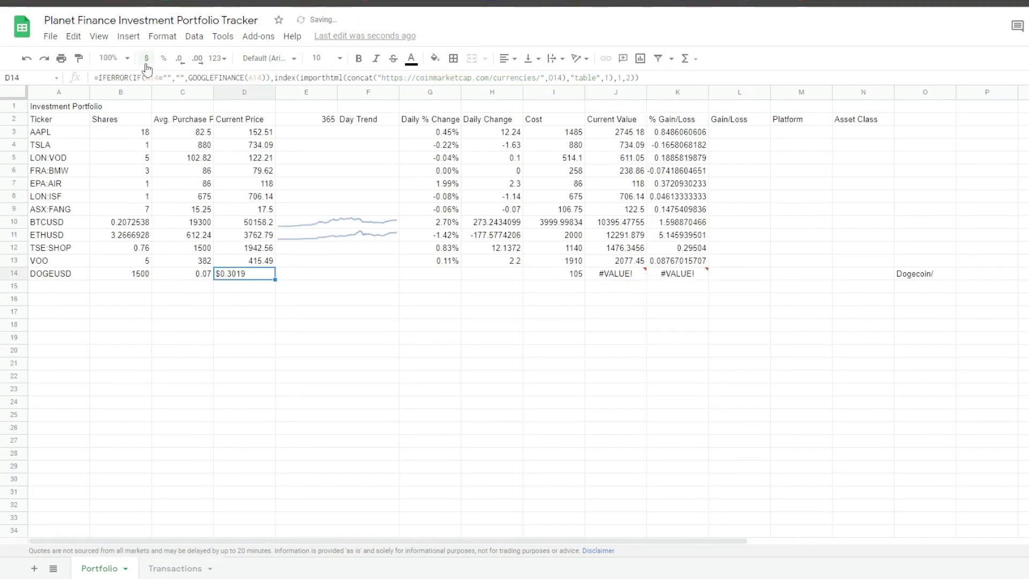
left_click(245, 93)
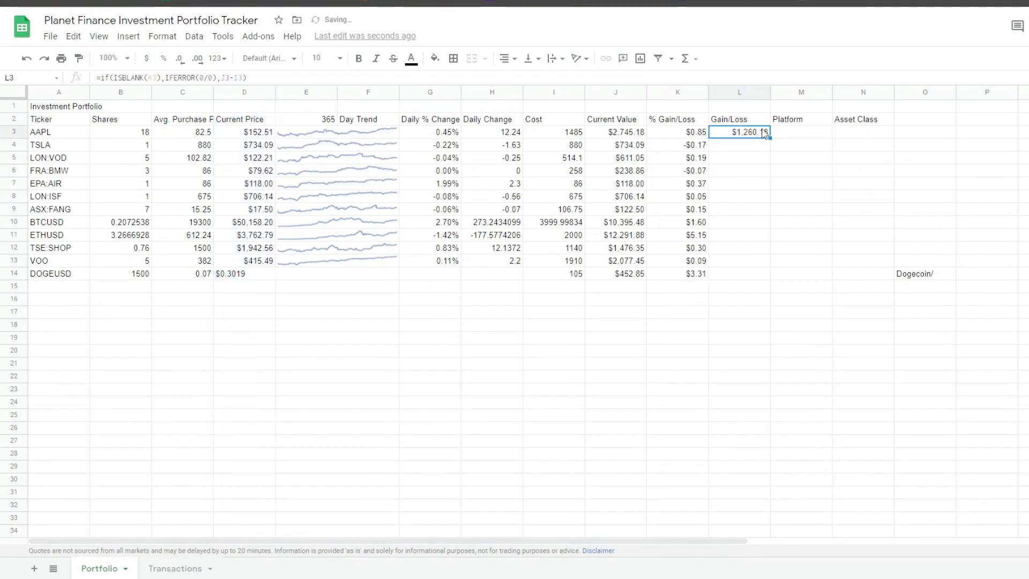
double_click(769, 138)
Step: Enter =IF(ISBLANK(A3),IFERROR(0/0),INDEX(Transactions!A:A,MATCH(A3,Transactions!D:D,0))) in Platform cell M3 and fill it down column M
key("Right")
type("=IF(ISBLANK(A3),IFERROR(0/0),INDEX(Transactions!A:A,MATCH(A3,Transactions!D:D,0)))")
key("Return")
key("Up")
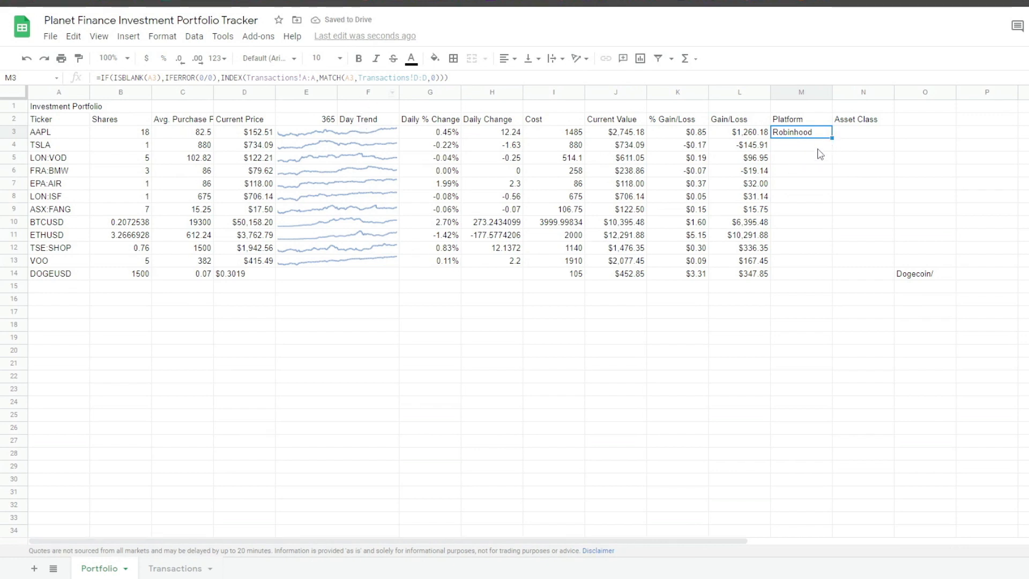
left_click_drag(831, 138, 830, 523)
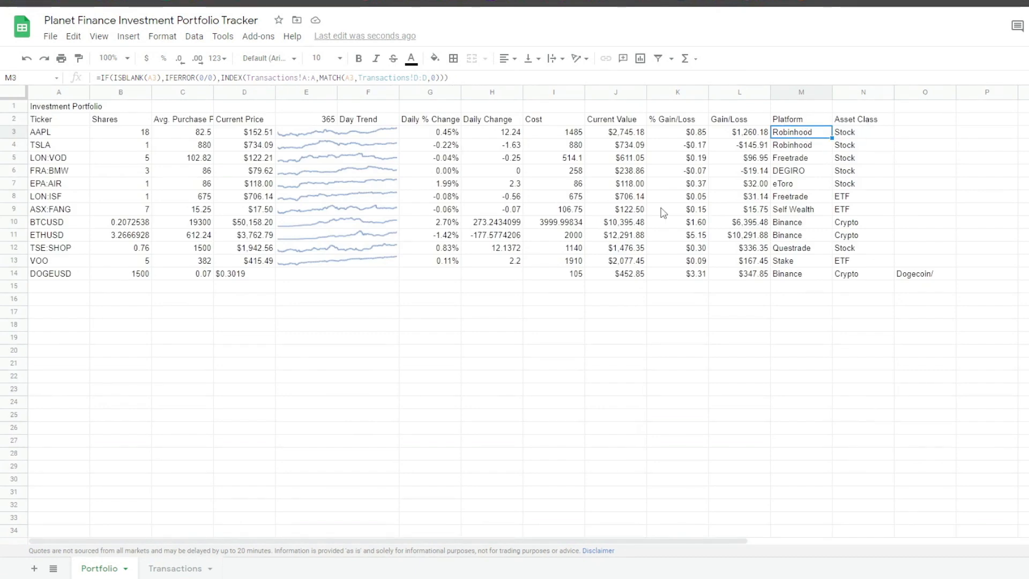
Step: Add a new sheet named Currency Converter and place it after the Transactions sheet
left_click(80, 107)
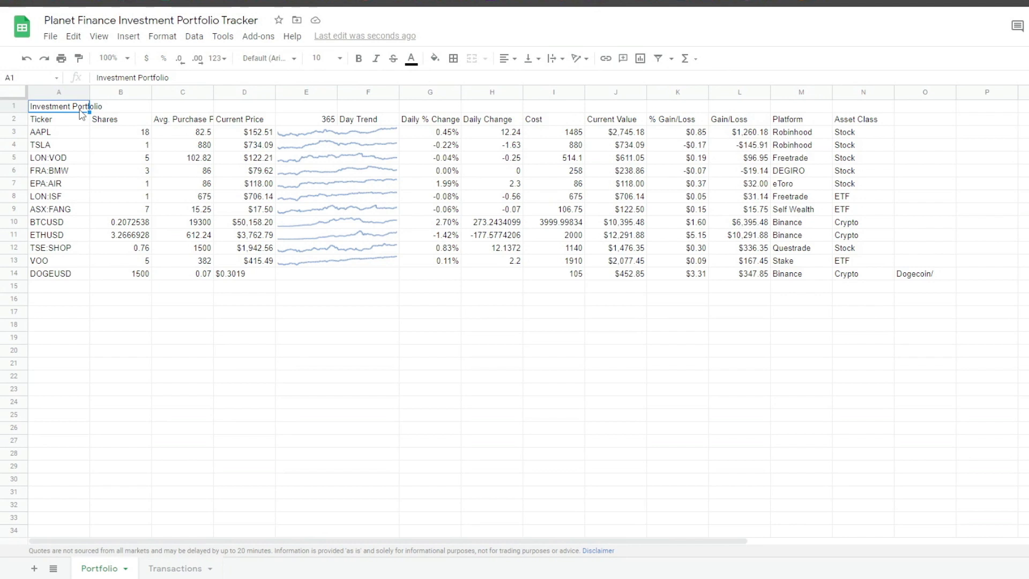
left_click(34, 568)
double_click(161, 568)
type("Currency Converter")
key("Return")
left_click_drag(161, 570, 290, 572)
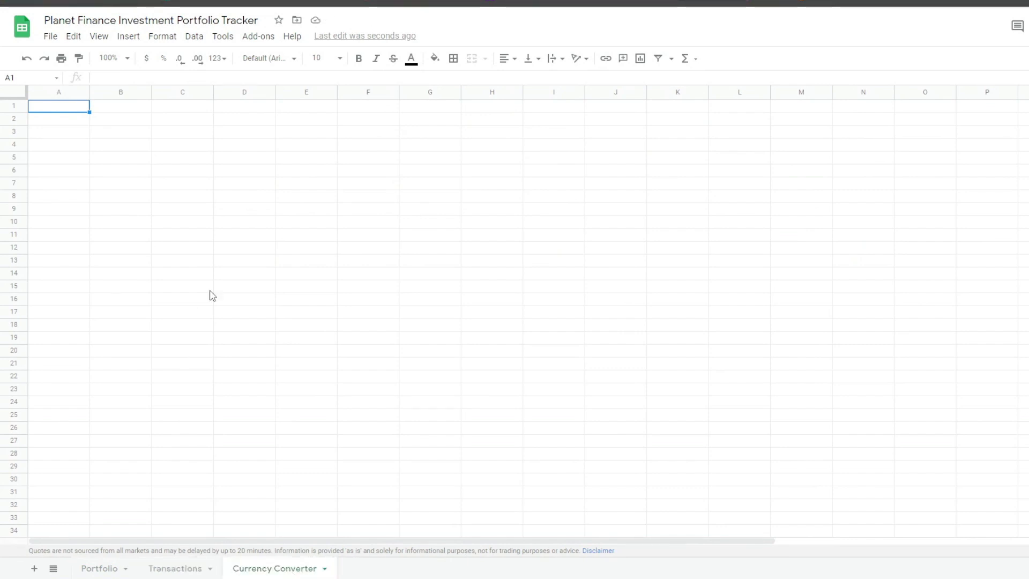
Step: Copy the title and heading rows A1:N2 from the Portfolio sheet into the Currency Converter sheet
left_click(102, 567)
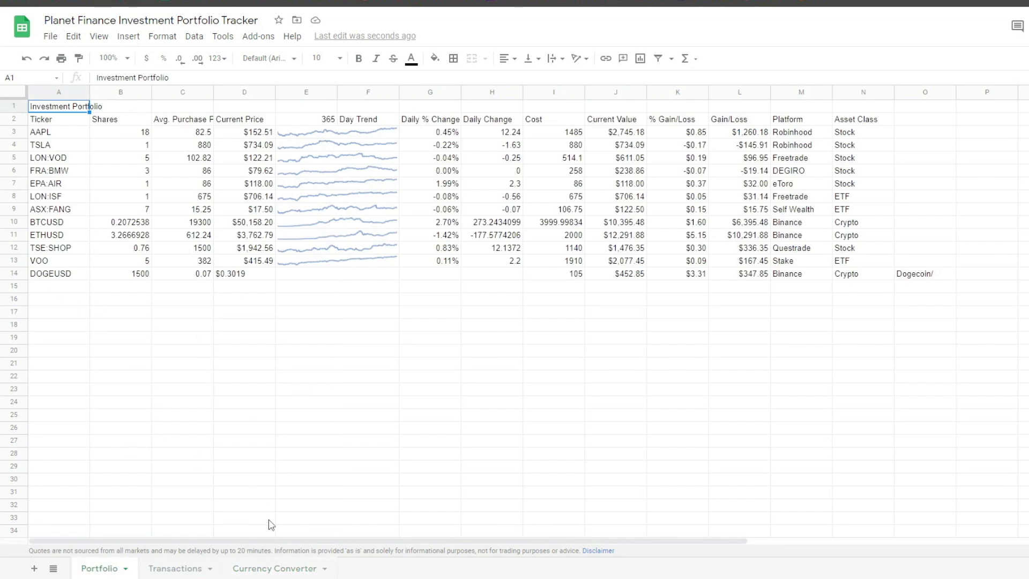
left_click(270, 572)
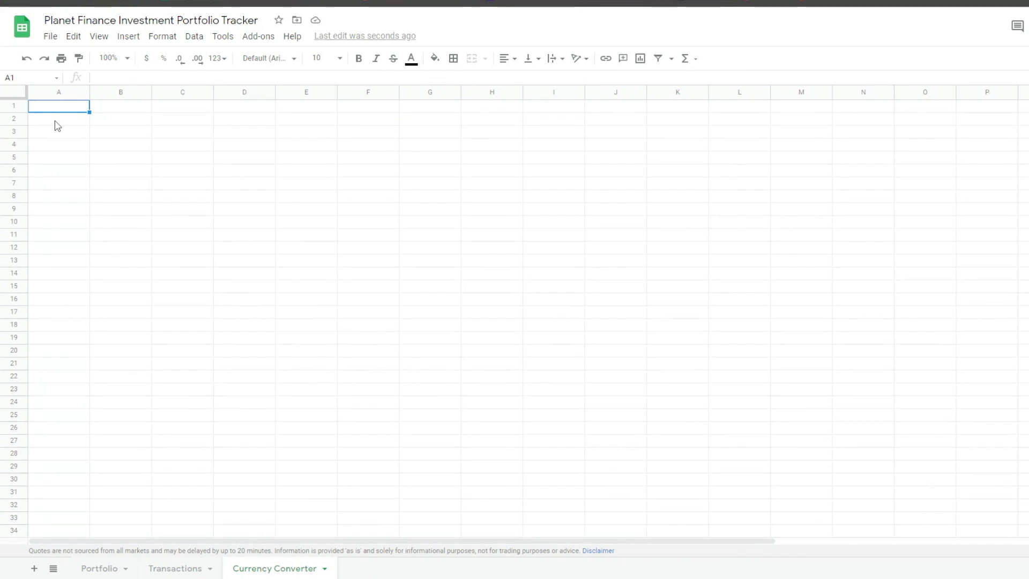
left_click(103, 569)
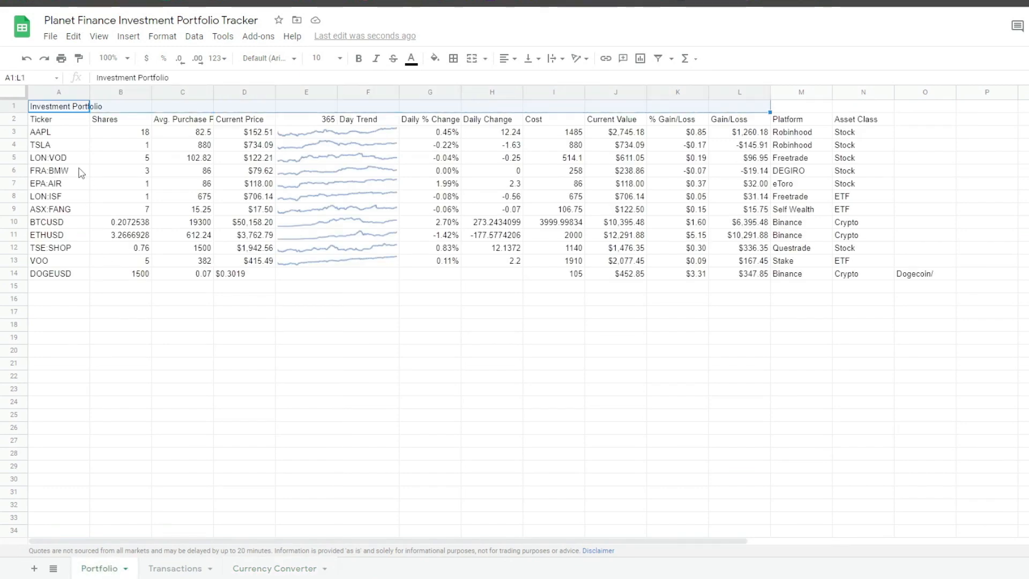
left_click(264, 566)
type("Investment Portfolio Ticker\tShares\tAvg. Purchase Price\tCurrent Price\t365\tDay Trend\tDaily % Change\tDaily Change\tCost\tCurrent Value\t% Gain/Loss\tGain/Loss\tPlatform\tAsset Class")
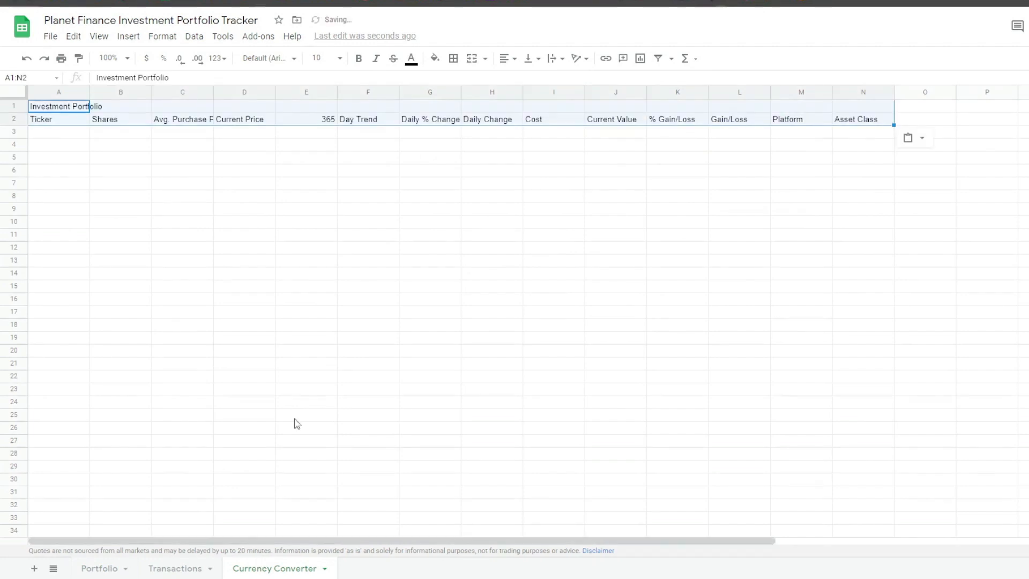
Step: Insert a Currency column before Ticker, move the title to A1 and change it to Currency Converter
left_click(63, 94)
right_click(62, 94)
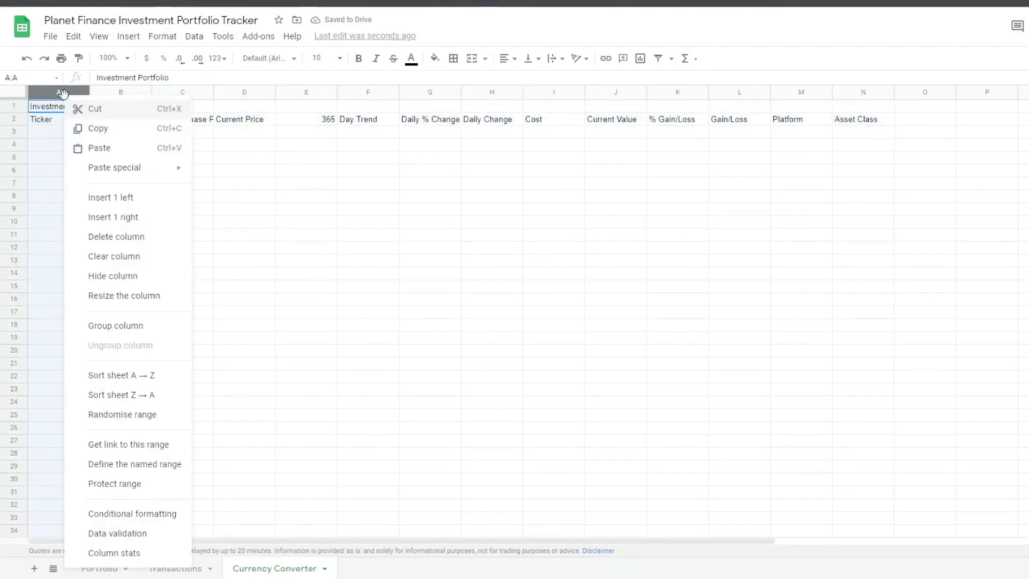
left_click(127, 202)
left_click_drag(87, 104, 59, 106)
left_click(65, 119)
type("Currency")
key("Return")
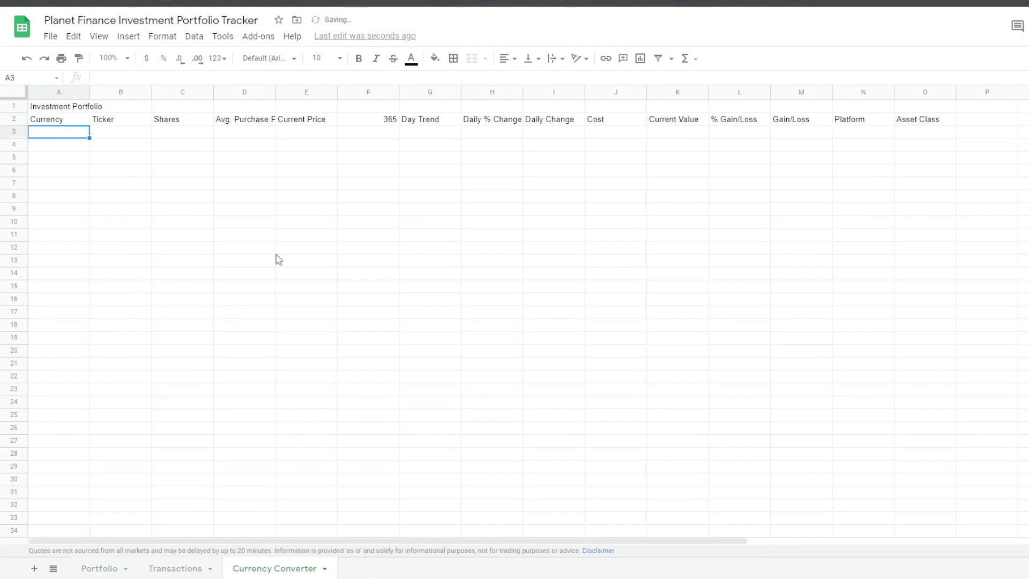
left_click(56, 107)
type("Currency Converter")
Step: Enter the GOOGLEFINANCE currency formula for Portfolio!A3, with GBX converted to GBP, in Currency cell A3 and fill it down column A
left_click(55, 132)
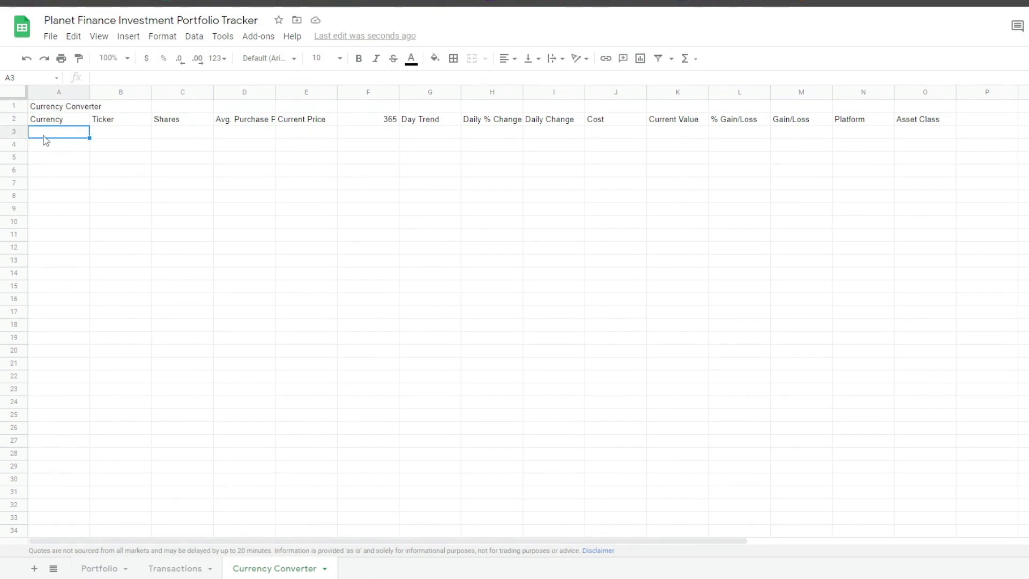
type("=IFERROR(IF(ISBLANK(Portfolio!A3),\"\",IF(GOOGLEFINANCE(Portfolio!A3,\"CURRENCY\")=\"GBX\",\"GBP\",GOOGLEFINANCE(Portfolio!A3,\"CURRENCY\"))),VLOOKUP(B3,Transactions!D:K,8,0))")
left_click_drag(90, 139, 100, 263)
Step: Delete all rows from 76 to the end of the Currency Converter sheet
left_click(16, 273)
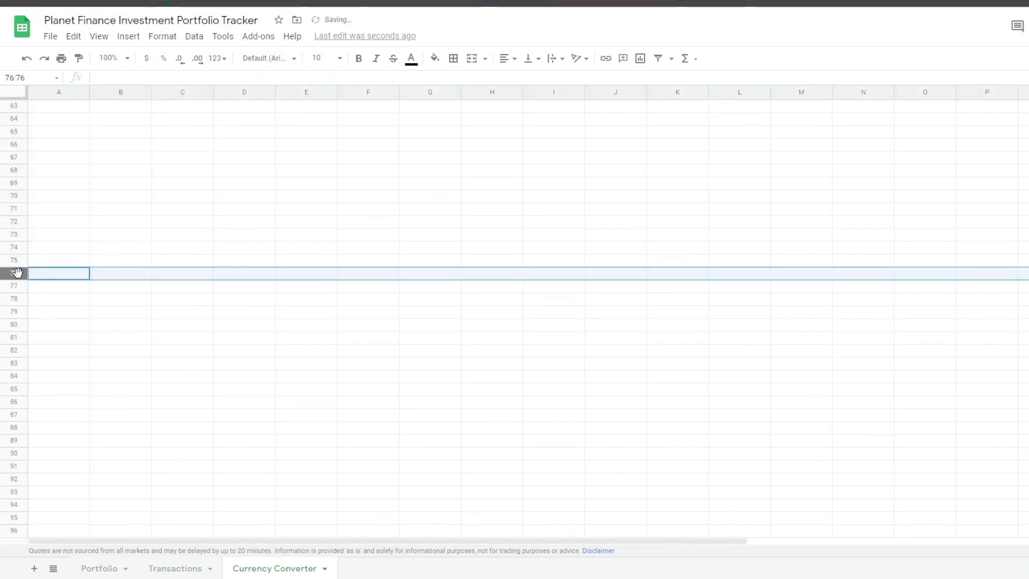
key("ctrl+shift+Down")
right_click(16, 273)
left_click(106, 268)
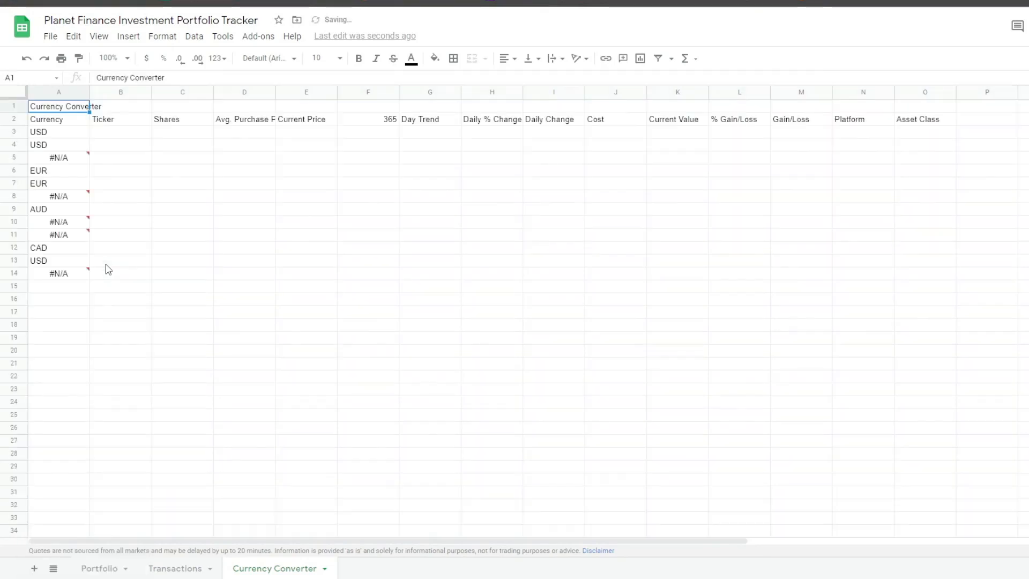
Step: Enter =Portfolio!A3 in Ticker cell B3 and fill it down column B
left_click(124, 134)
key("ctrl+shift+Down")
type("AAPL TSLA LON:VOD FRA:BMW EPA:AIR LON:ISF ASX:FANG BTCUSD ETHUSD TSE:SHOP VOO DOGEUSD")
Step: Enter =Portfolio!B3 in Shares cell C3 and fill it down column C
left_click(198, 134)
type("18")
key("Return")
left_click(208, 134)
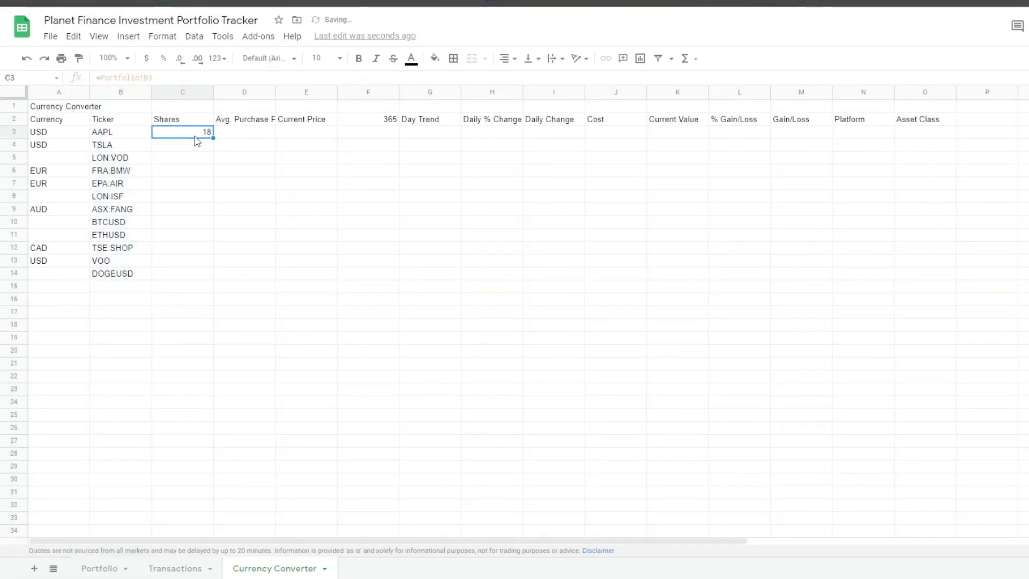
left_click_drag(212, 139, 204, 531)
scroll(275, 211, "up", 10)
Step: Enter the rounded GOOGLEFINANCE conversion of Portfolio!C3 into the $O$1 currency in Avg. Purchase Price cell D3 and fill it down column D
left_click(124, 134)
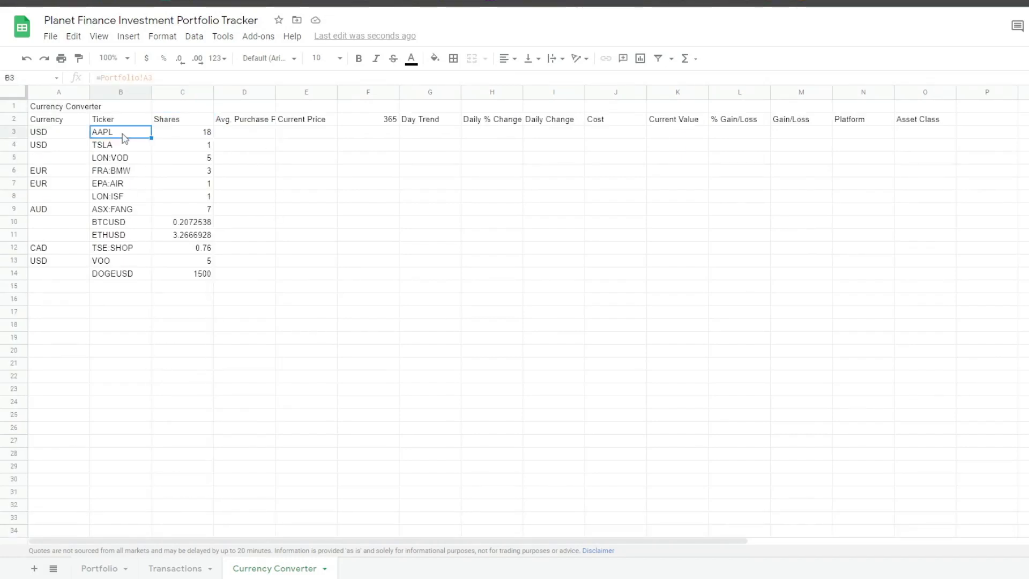
left_click(252, 134)
type("=IF(A3=\"\",\"\",ROUND(IF(A3=\"GPB\",IF(B3=\"\",\"\",IF(A3=$O$1,Portfolio!C3,Portfolio!C3*GOOGLEFINANCE(\"CURRENCY:\"&A3&\"\"&$O$1&\"\")))/100,IF(B3=\"\",\"\",IF(A3=$O$1,Portfolio!C3,Portfolio!C3*GOOGLEFINANCE(\"CURRENCY:\"&A3&\"\"&$O$1&\"\")))),2))")
double_click(252, 134)
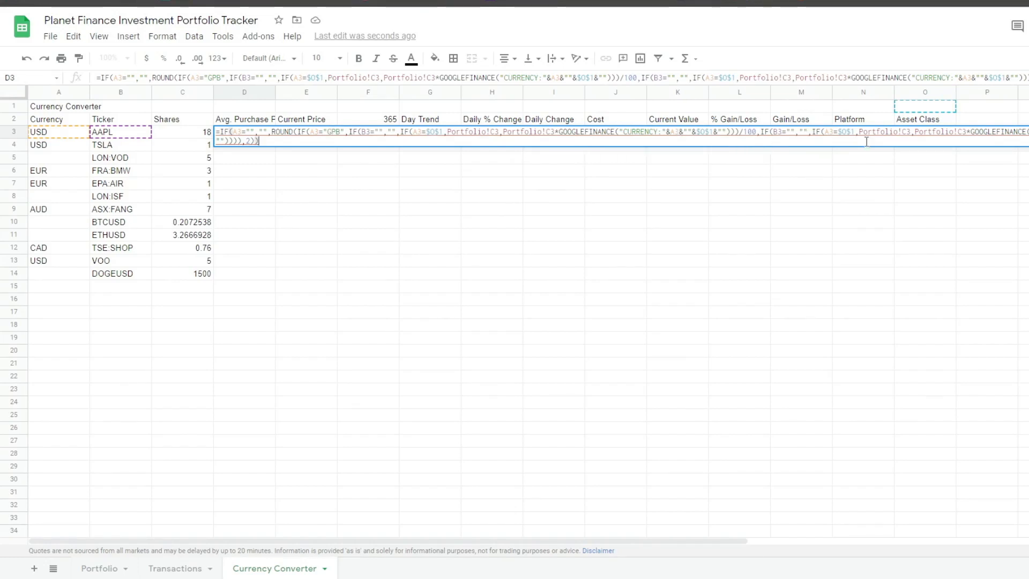
key("ctrl+shift+Down")
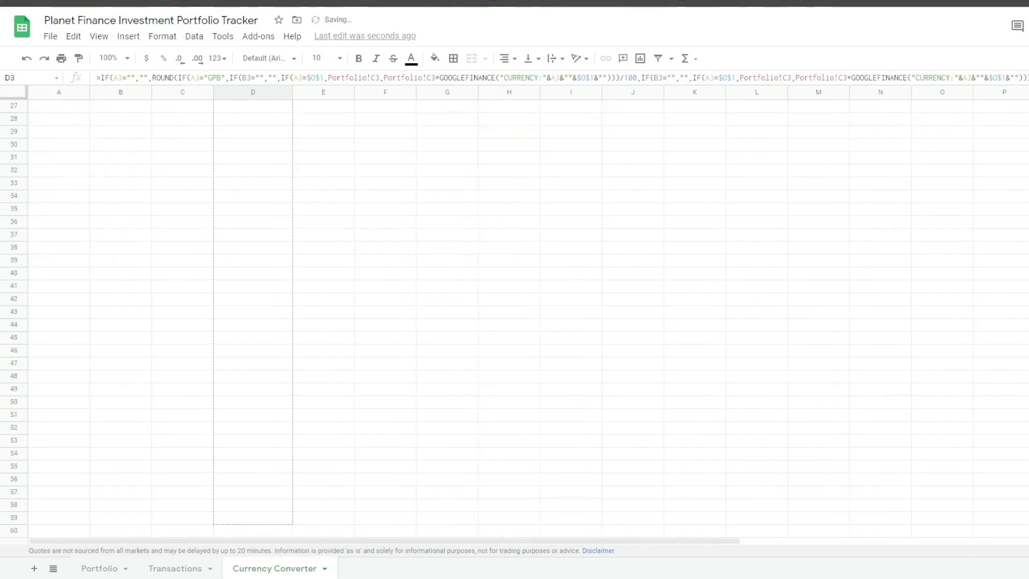
key("ctrl+Up")
Step: Enter the rounded GOOGLEFINANCE conversion of Portfolio!D3 into the $O$1 currency in Current Price cell E3 and fill it down column E
double_click(322, 134)
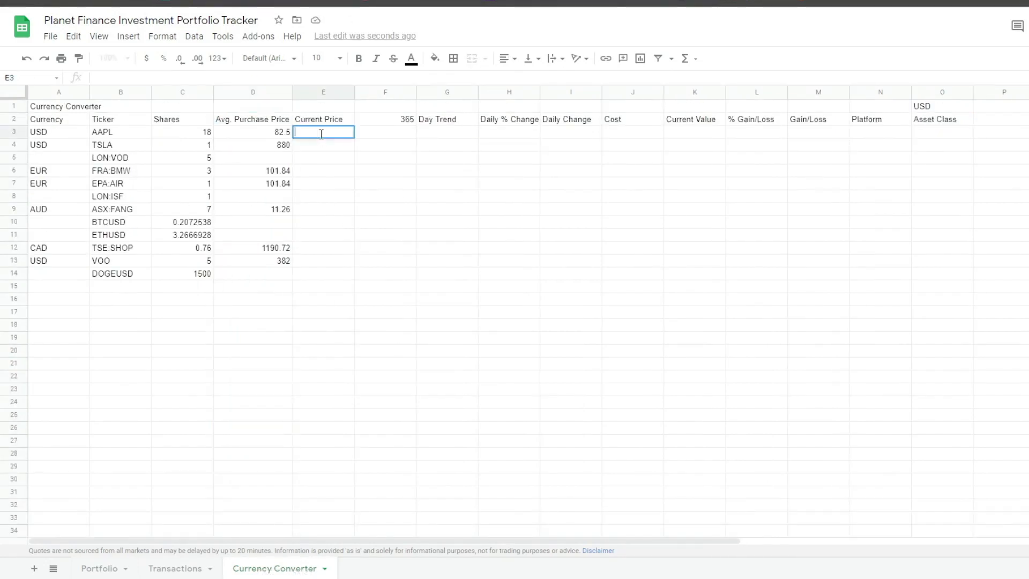
type("=IF(A3=\"\",\"\",ROUND(IF(A3=\"GPB\",IF(B3=\"\",\"\",IF(A3=$O$1,Portfolio!D3,Portfolio!D3*GOOGLEFINANCE(\"CURRENCY:\"&A3&\"\"&$O$1&\"\")))/100,IF(B3=\"\",\"\",IF(A3=$O$1,Portfolio!D3,Portfolio!D3*GOOGLEFINANCE(\"CURRENCY:\"&A3&\"\"&$O$1&\"\")))),2))")
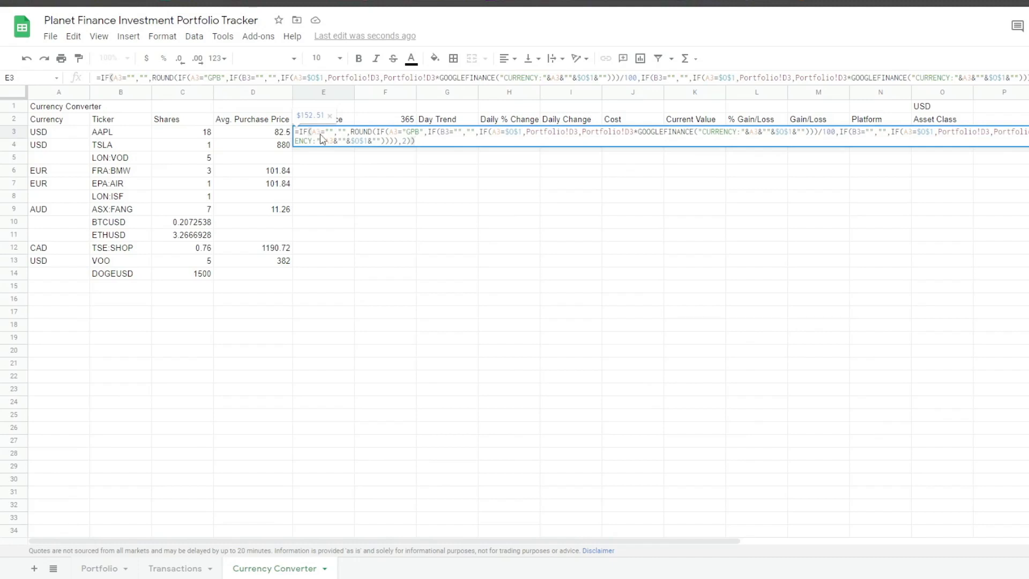
key("Return")
left_click(338, 136)
key("ctrl+shift+Down")
key("ctrl+d")
Step: Enter the 365 Day Trend sparkline in F3 and the Daily % Change formula in H3, filling both down their columns
left_click(385, 132)
key("Return")
key("Escape")
double_click(477, 137)
left_click(523, 132)
key("Return")
key("Escape")
key("ctrl+shift+Down")
key("ctrl+d")
Step: Enter the Daily Change formula in I3 and fill it down column I
double_click(571, 132)
key("ctrl+v")
key("Return")
left_click(509, 92)
left_click(595, 134)
key("ctrl+shift+Down")
key("ctrl+d")
Step: Enter =IF(ISBLANK(B3),"",D3*C3) in Cost cell J3 and fill it down column J
left_click(643, 133)
type("=IF(ISBLANK(B3),\"\",D3*C3)")
key("ctrl+shift+Down")
key("ctrl+d")
Step: Enter the Current Value formula in K3 and fill it down column K
left_click(694, 132)
key("ctrl+shift+Down")
key("ctrl+d")
Step: Enter the % Gain/Loss formula in L3, fill it down column L and format the column as percentages
left_click(756, 132)
key("ctrl+v")
key("ctrl+shift+Down")
key("ctrl+d")
key("ctrl+shift+5")
Step: Enter =IF(ISBLANK(B3),"",K3-J3) in Gain/Loss cell M3 and =Portfolio!M3 in Platform cell N3, filling both down
left_click(835, 138)
type("=IF(ISBLANK(B3),\"\",K3-J3)")
key("ctrl+shift+Down")
key("ctrl+d")
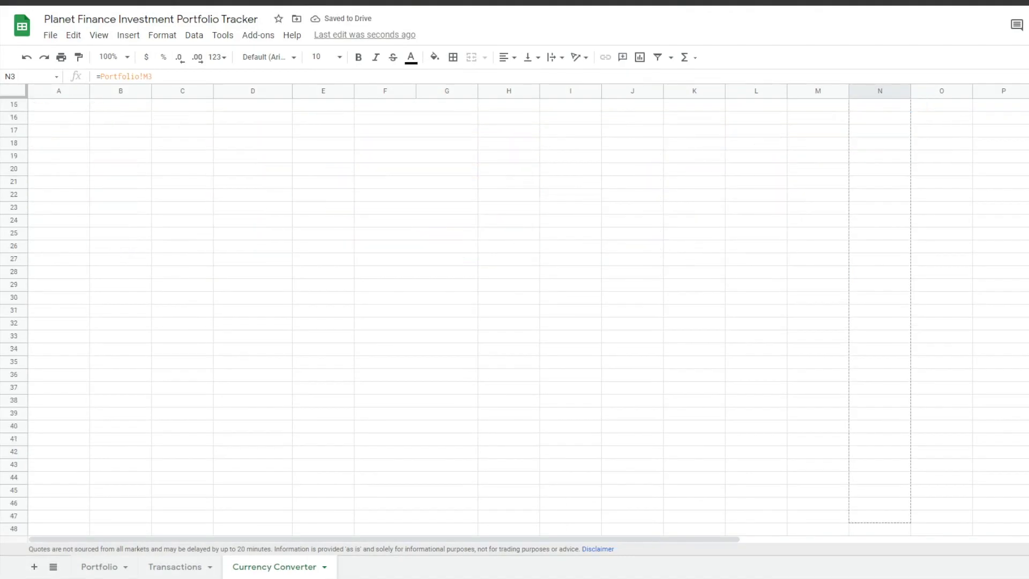
Step: Enter =Portfolio!N3 in Asset Class cell O3 and fill it down column O
left_click(938, 139)
type("=Portfolio!N3")
key("Return")
key("Up")
key("ctrl+shift+Down")
key("ctrl+d")
key("ctrl+Up")
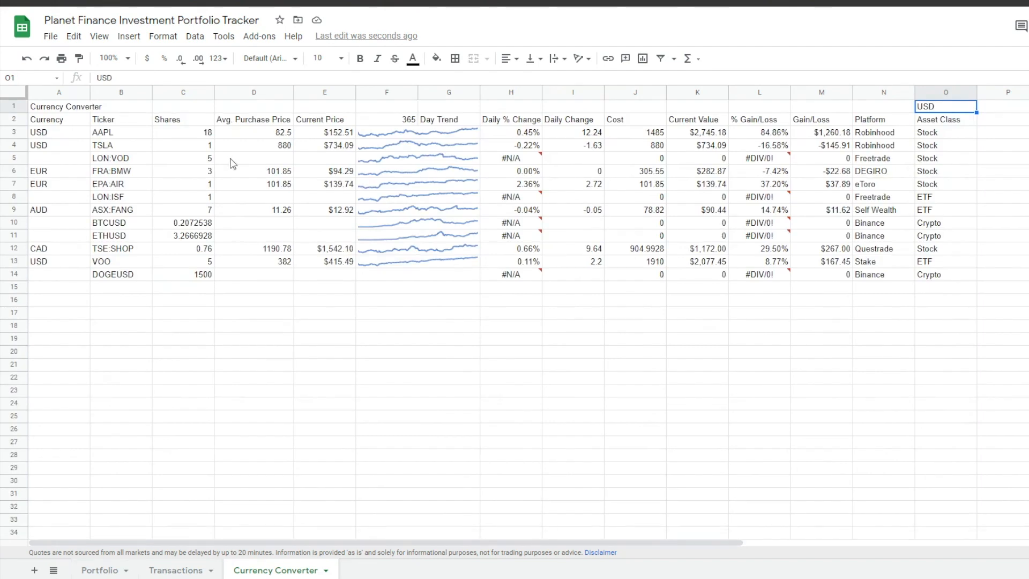
Step: Add a new sheet named Dashboard, place it before the Portfolio sheet, and return to the Currency Converter sheet
left_click(57, 110)
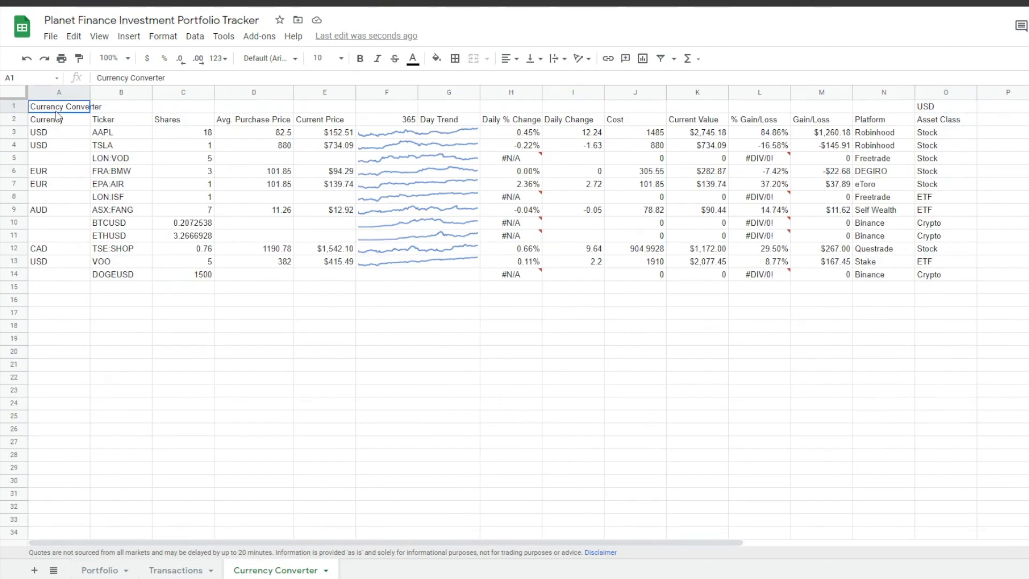
left_click(34, 570)
double_click(370, 572)
type("Dashboard")
key("Return")
left_click_drag(367, 572, 102, 570)
left_click(343, 570)
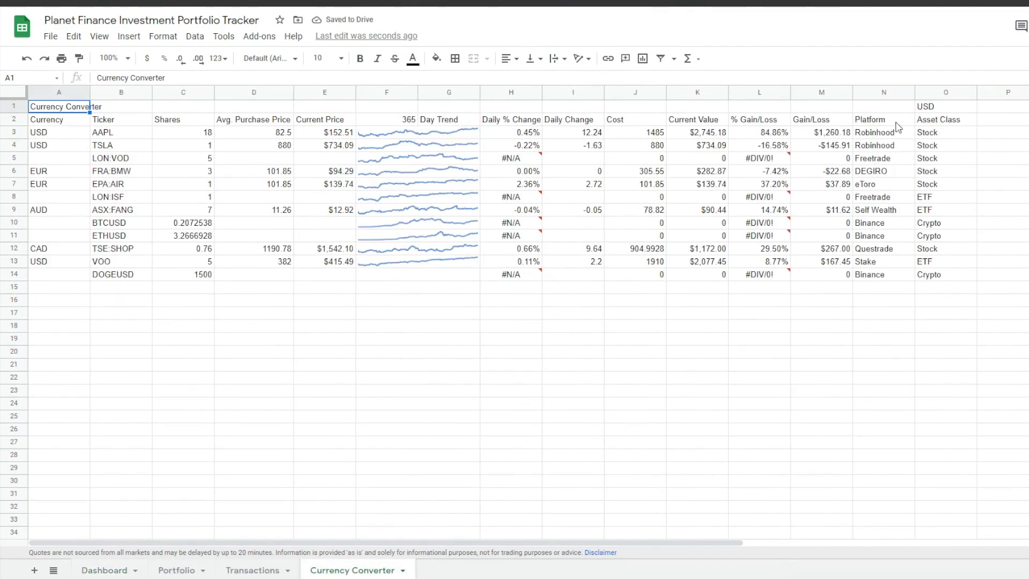
Step: Replace the base currency in Currency Converter cell O1 with the reference =Dashboard!L1
left_click(945, 107)
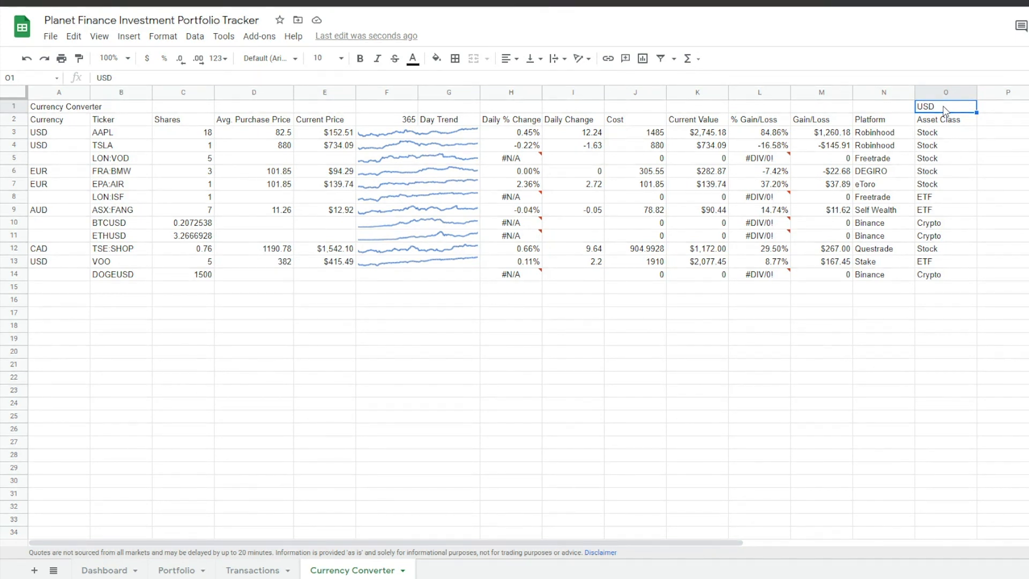
left_click(944, 111)
key("Return")
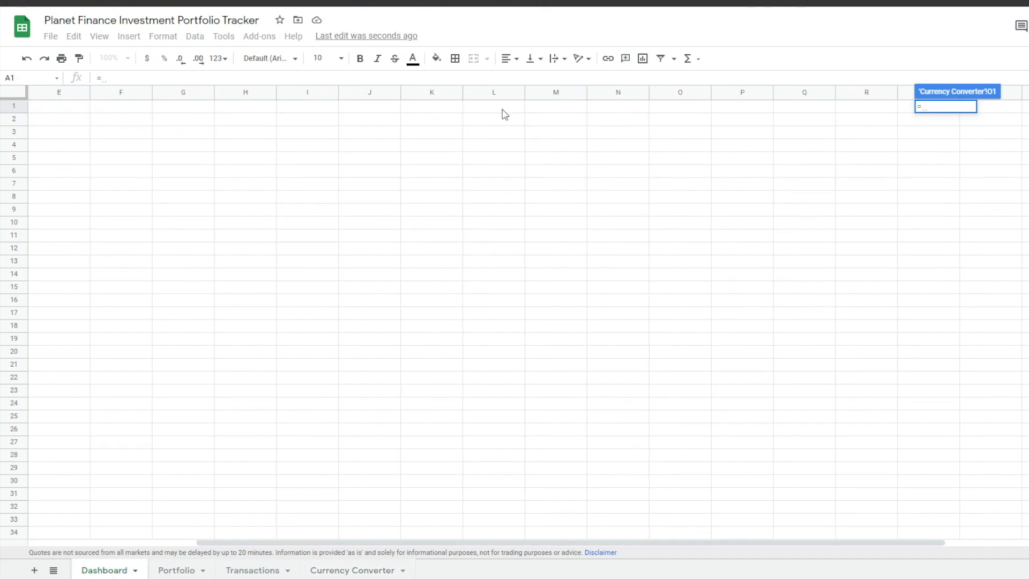
left_click(494, 107)
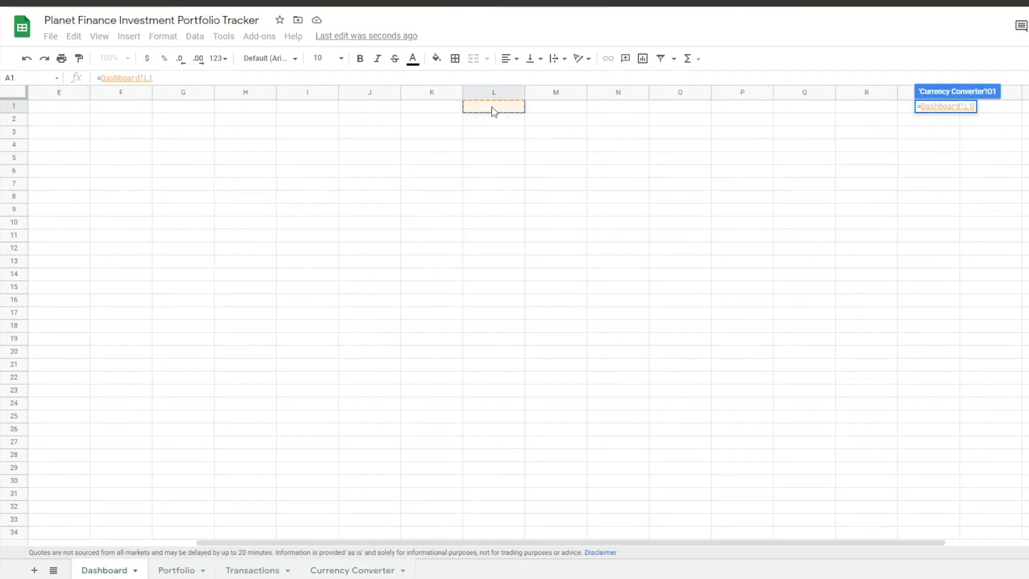
key("Return")
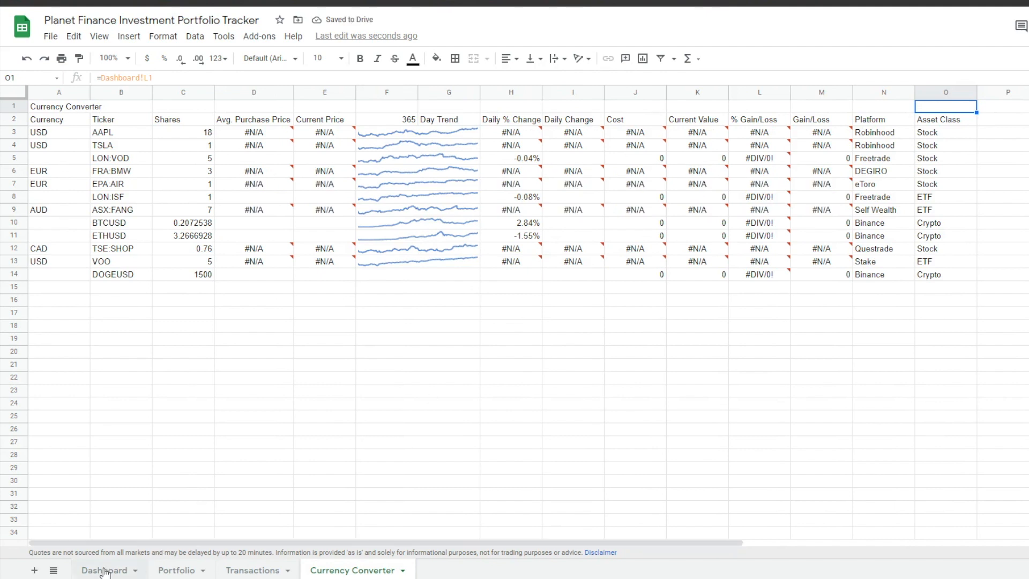
Step: Enter USD in Dashboard cell L1 and check the Currency Converter sheet
left_click(103, 571)
left_click(513, 113)
type("USD")
key("Return")
left_click(354, 570)
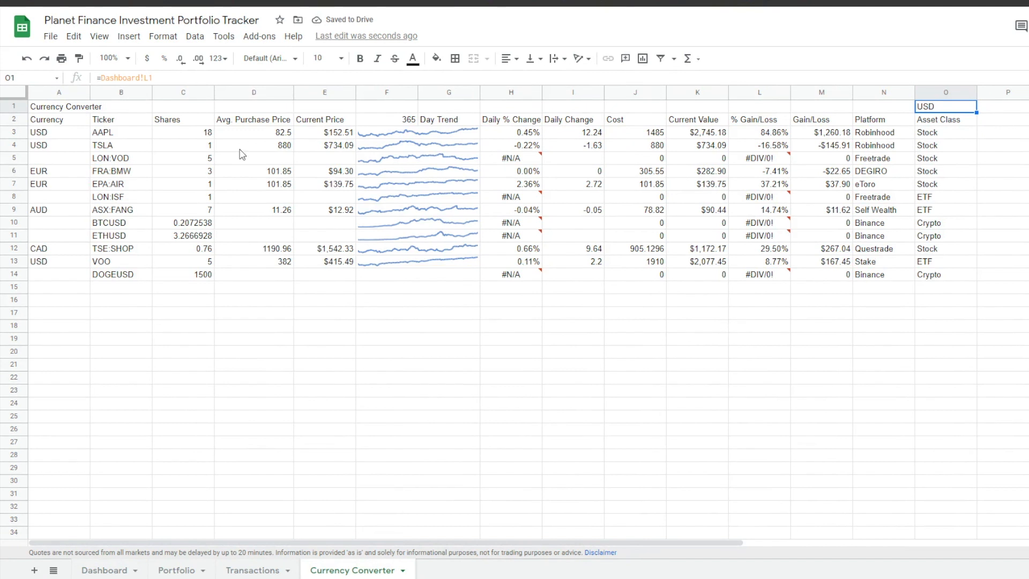
Step: Add a drop-down list to Dashboard cell L1 sourced from 'Currency Converter'!A3:A20 and choose EUR in it
left_click(104, 570)
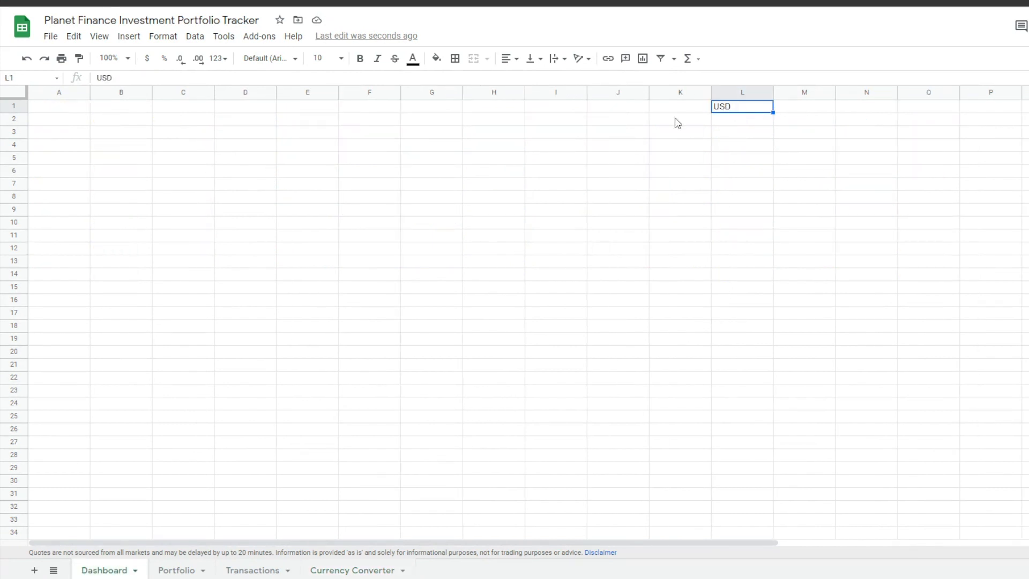
left_click(195, 36)
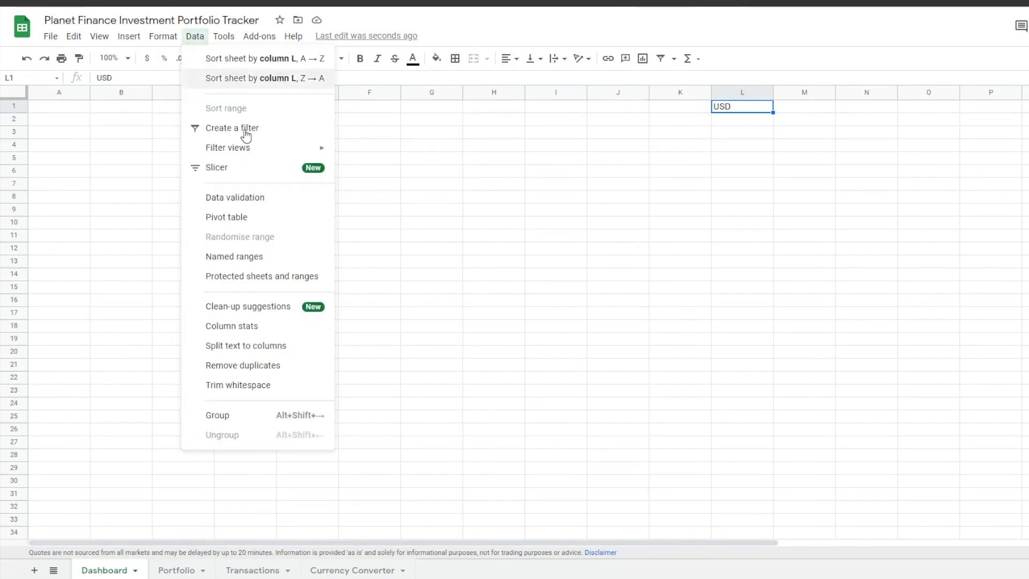
left_click(227, 202)
left_click(352, 570)
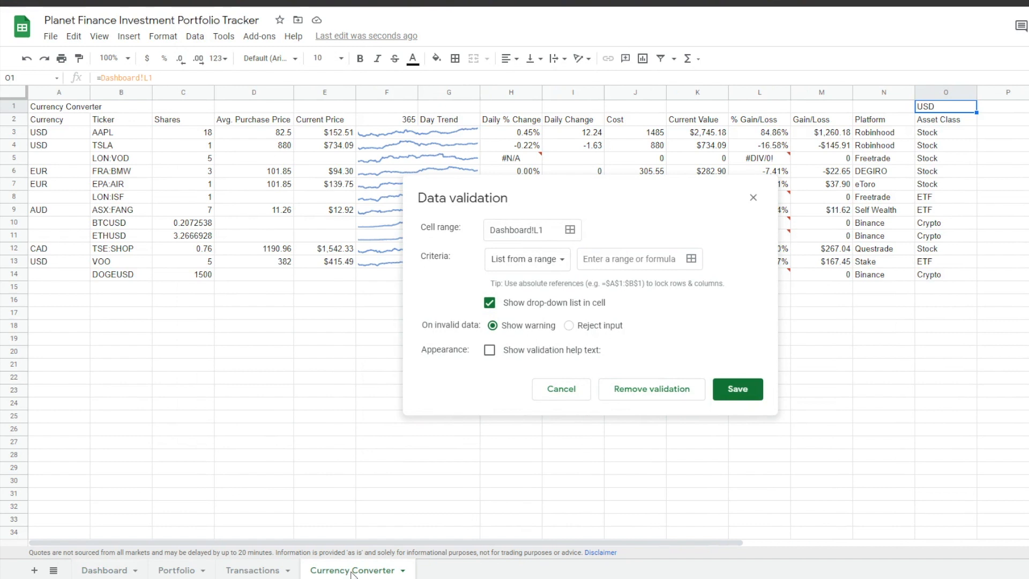
left_click(691, 259)
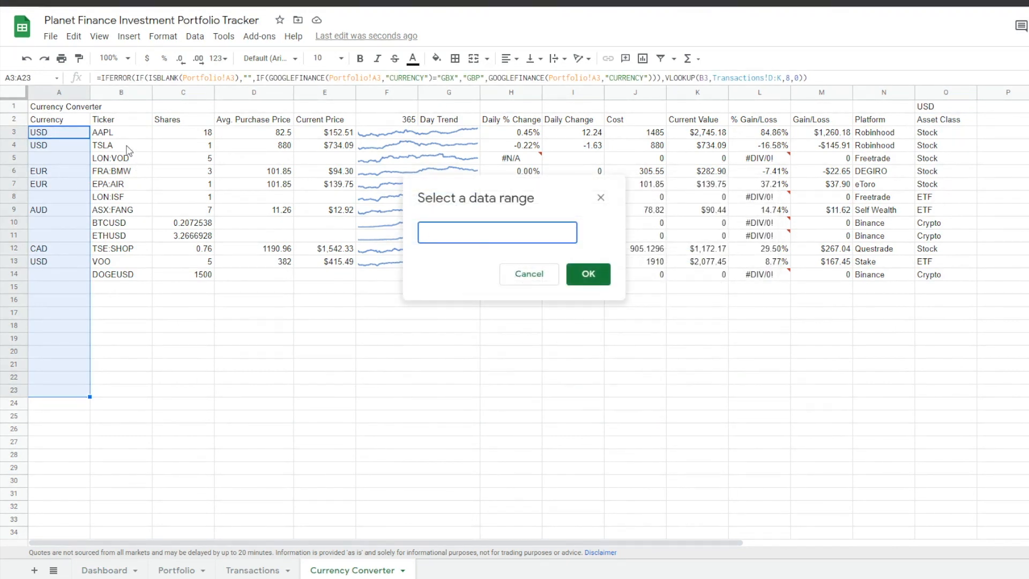
left_click_drag(62, 134, 62, 352)
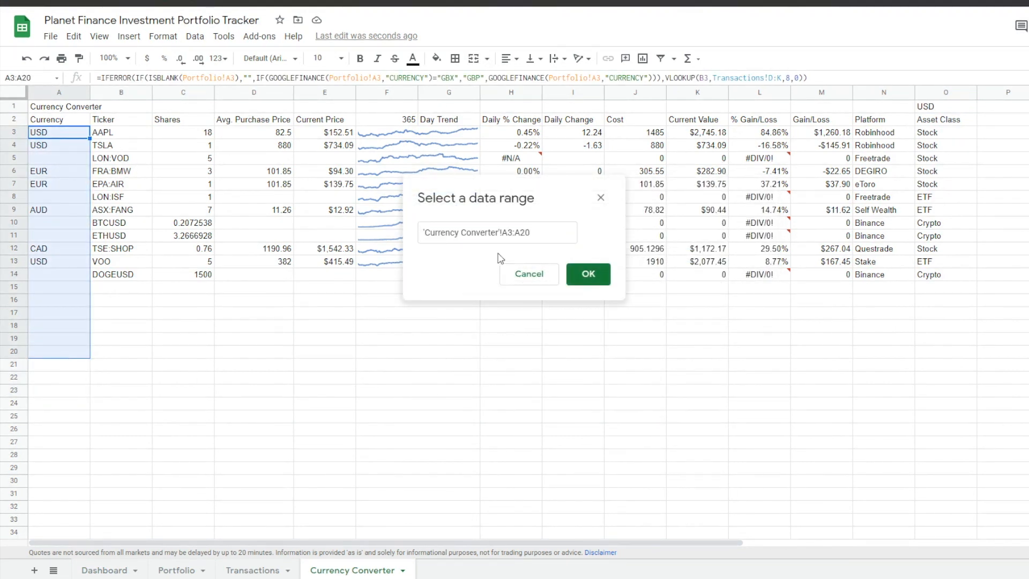
left_click(589, 273)
left_click(738, 389)
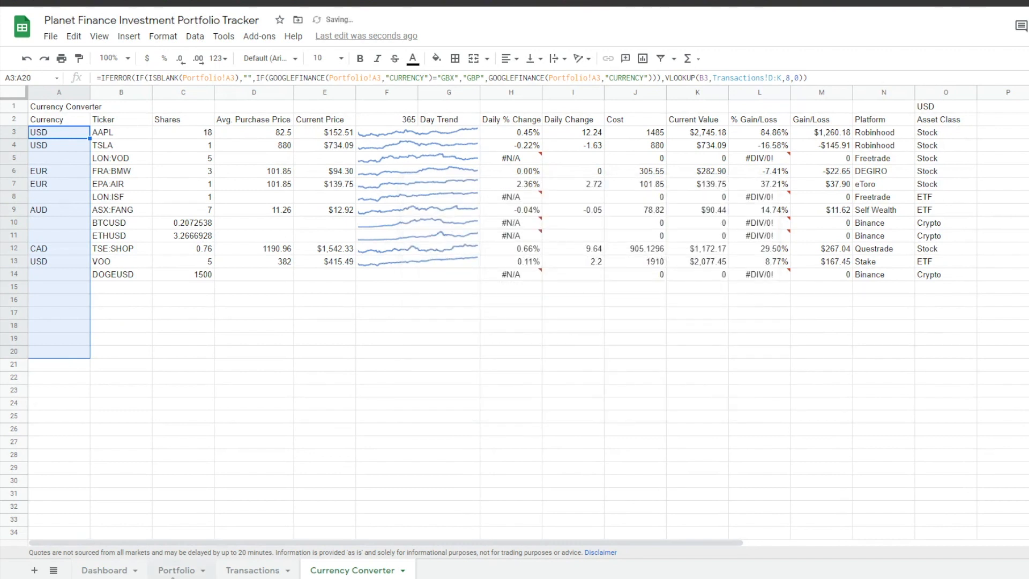
left_click(767, 106)
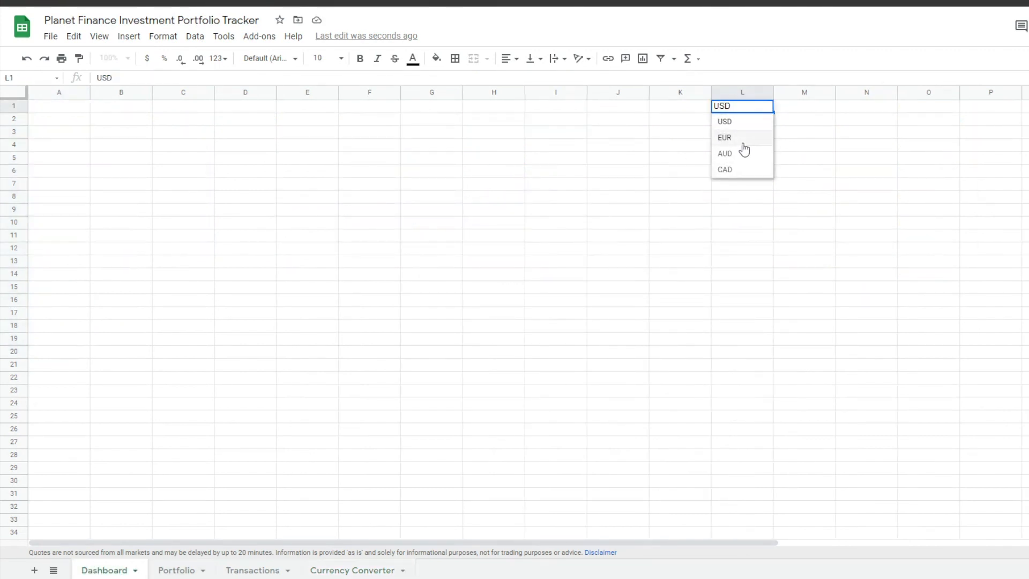
left_click(748, 139)
Step: Enter the title "Investment Portfolio Tracker" in Dashboard cell A1 and the label "Currency" in K1
left_click(59, 105)
type("Investment Portfolio Tracker")
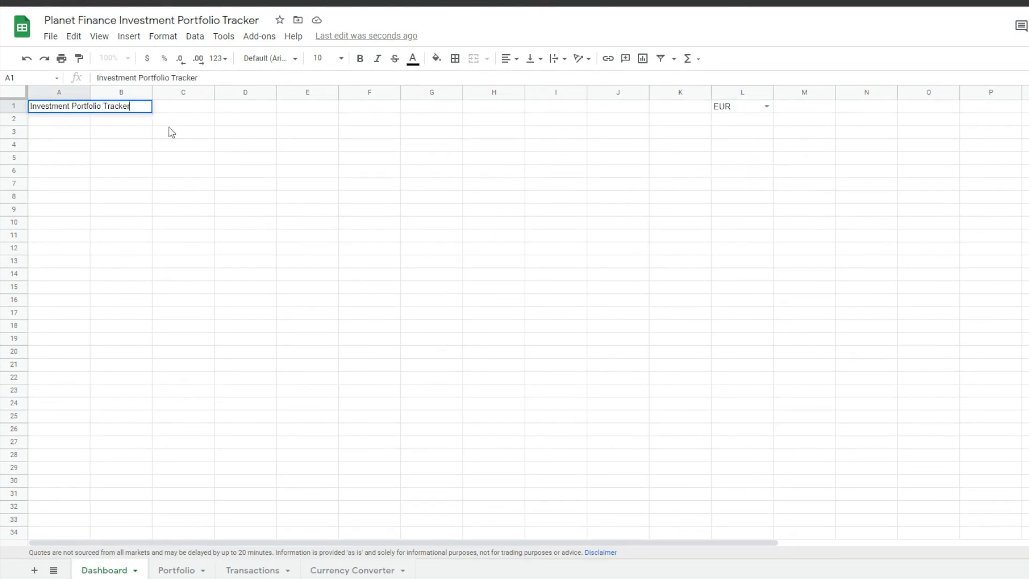
left_click(665, 106)
type("Currency")
key("Return")
Step: Enter the labels Daily Portfolio Change, Top Performer Today and Worst Performer Today in cells B4:B6
left_click(104, 145)
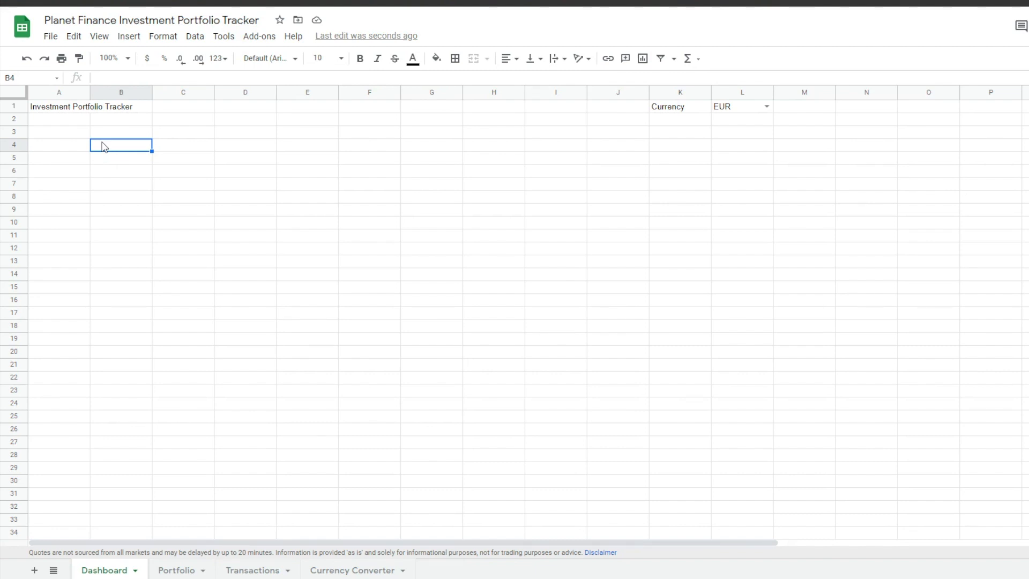
type("Daily Portfolio Change")
key("Return")
type("Top Performer Today")
key("Return")
type("Worst Performer Today")
key("Return")
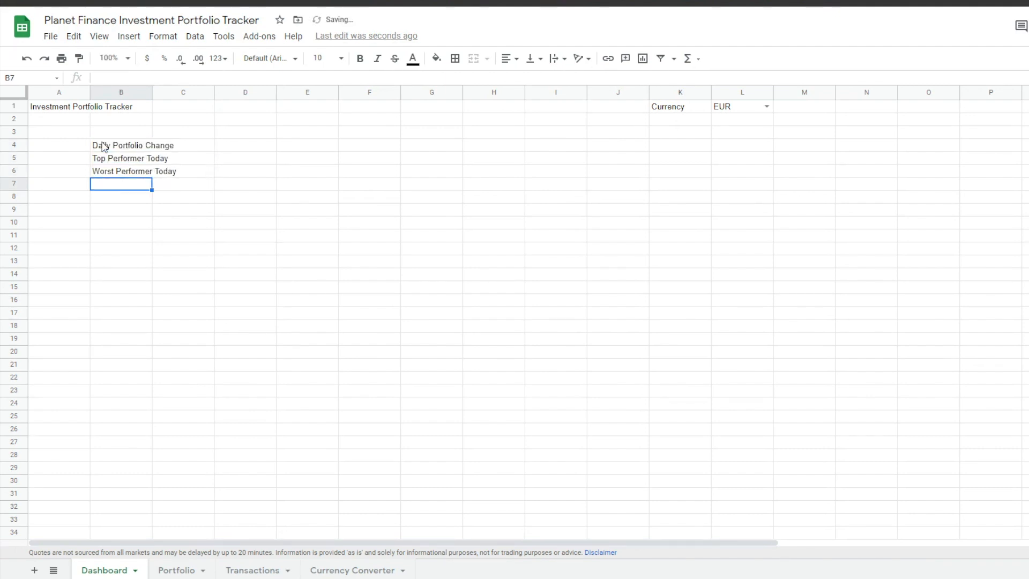
Step: Enter the labels Current Portfolio Return, Top Performer in Current Portfolio and Worst Performer in Current Portfolio in F4:F6
key("Up")
key("Up")
key("Up")
key("Right")
key("Right")
key("Right")
key("Right")
type("Current Portfolio ReturnCurrent Portfolio")
key("Return")
type("Worst Performer in Current Portfolio")
key("Return")
Step: Enter the heading "Stock Screener in" in J4 and the ticker SPCE in L4
key("Up")
key("Up")
key("Up")
key("Right")
key("Right")
key("Right")
key("Right")
type("Stock Screener in")
key("Return")
key("Left")
key("Up")
key("Right")
key("Right")
key("Right")
type("SPCE")
key("Return")
Step: Enter the labels Current Price, Market Cap, Volume, P/E Ratio, Beta and EPS in cells J5:J10
key("Left")
key("Left")
type("Current Price Market Cap Volume P/E Ratio Beta EPS")
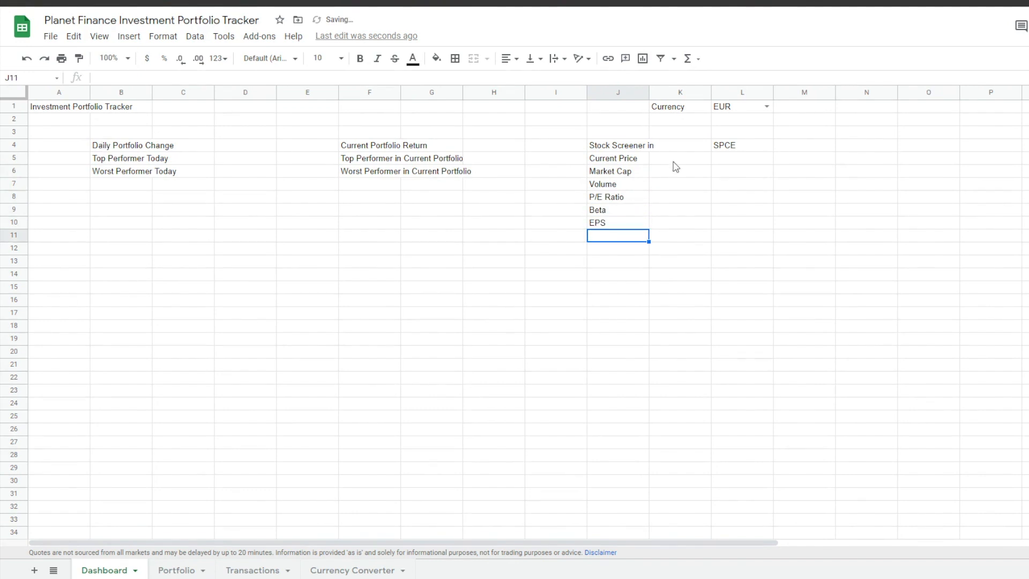
Step: Merge J4:K4 and turn its heading into the formula ="Stock Screener in "&GOOGLEFINANCE(L4,"CURRENCY")
left_click(623, 150)
double_click(623, 149)
key("Home")
type("=\"")
key("End")
type("\"&GOOGLEFINANCE(")
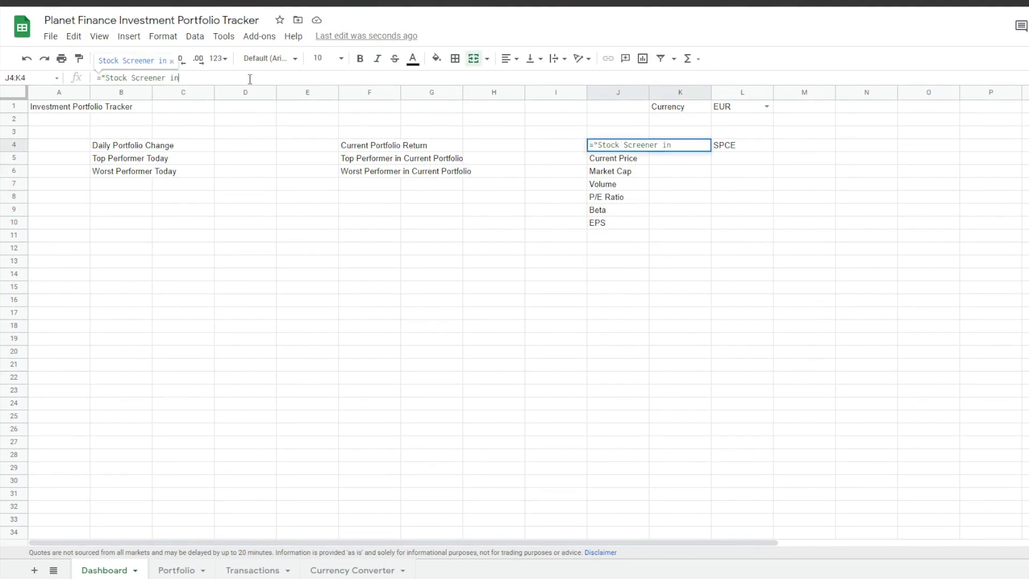
left_click(767, 151)
type(",\"CURRENCY\")")
key("Return")
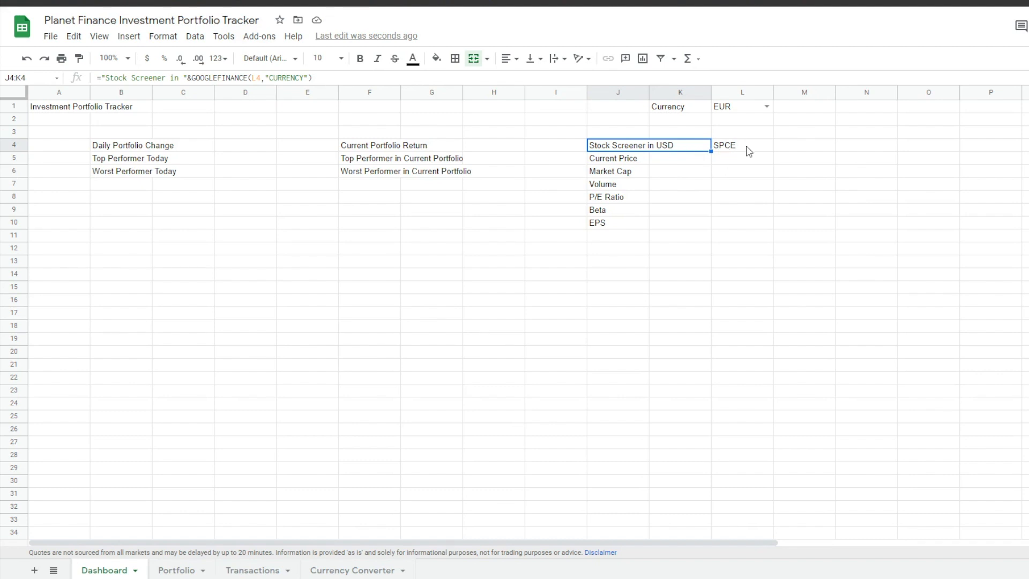
Step: Merge cells L5:L10 and enter =SPARKLINE(GOOGLEFINANCE(L4,"price",TODAY()-365,TODAY())) in the merged cell
left_click_drag(729, 158, 729, 225)
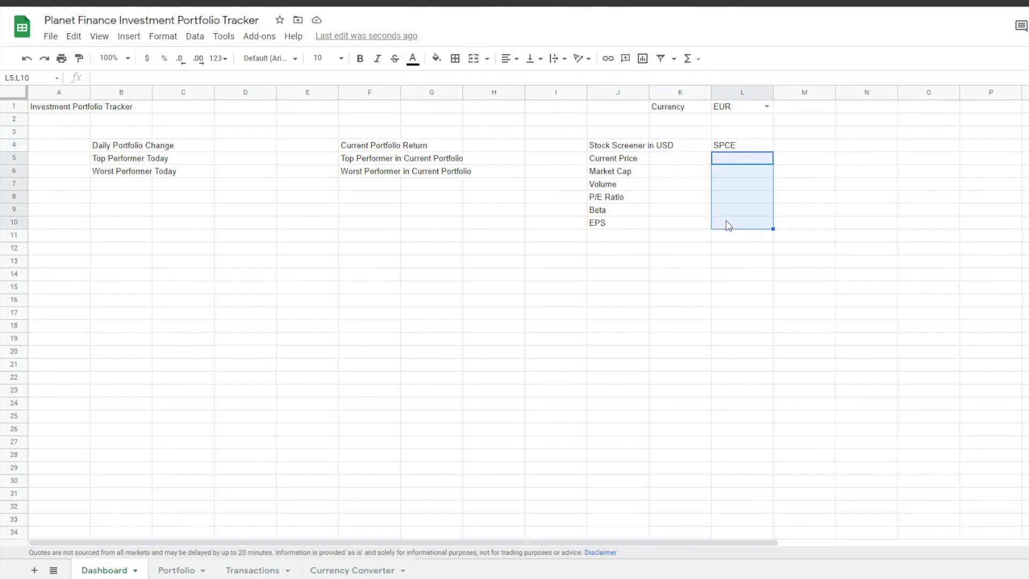
left_click(475, 60)
type("=SPARKLINE(GOOGLEFINANCE(L4,\"price\",TODAY()-365,TODAY()))")
Step: Enter GOOGLEFINANCE formulas in K5:K10 for L4's current price, market cap, volume, P/E ratio, beta and EPS
left_click(672, 157)
type("=GOOGLEFINANCE(L4)")
key("Return")
key("ctrl+v")
key("Return")
key("ctrl+v")
key("Return")
key("ctrl+v")
key("Return")
key("ctrl+v")
key("Return")
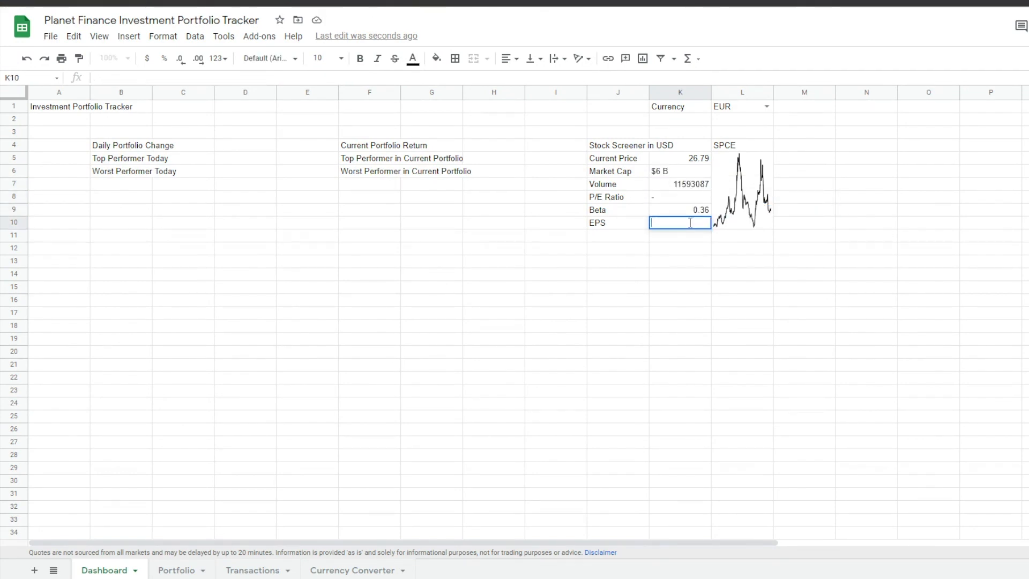
type("=IFERROR(GOOGLEFINANCE(L4,\"eps\"),\"-\")")
key("Return")
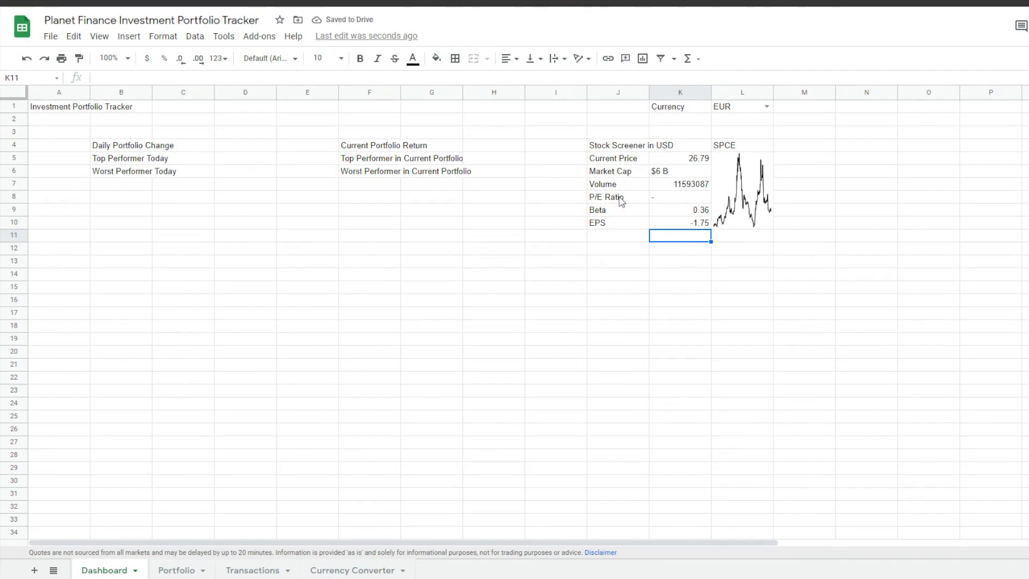
left_click(611, 224)
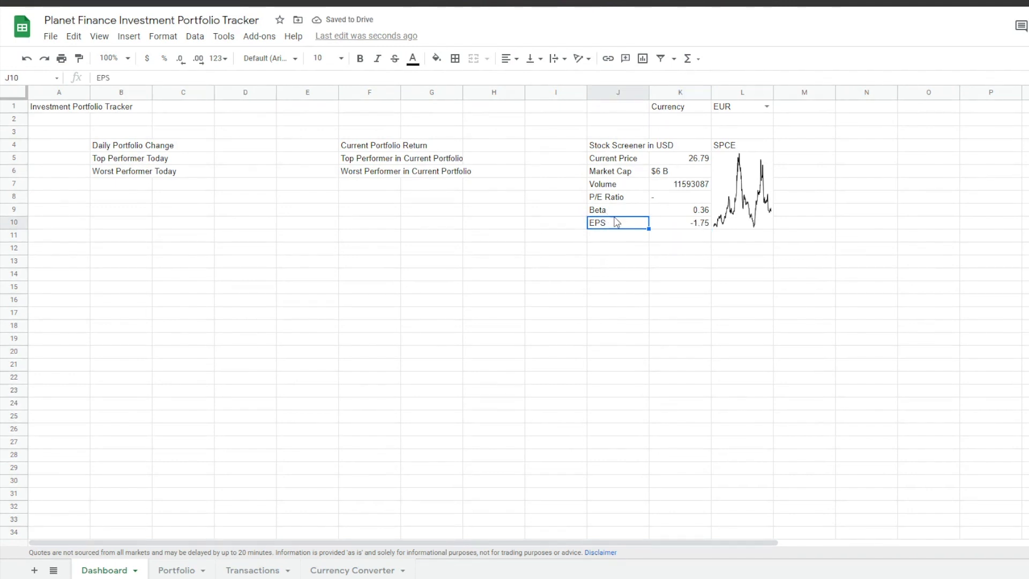
left_click_drag(610, 214, 690, 217)
left_click(668, 215)
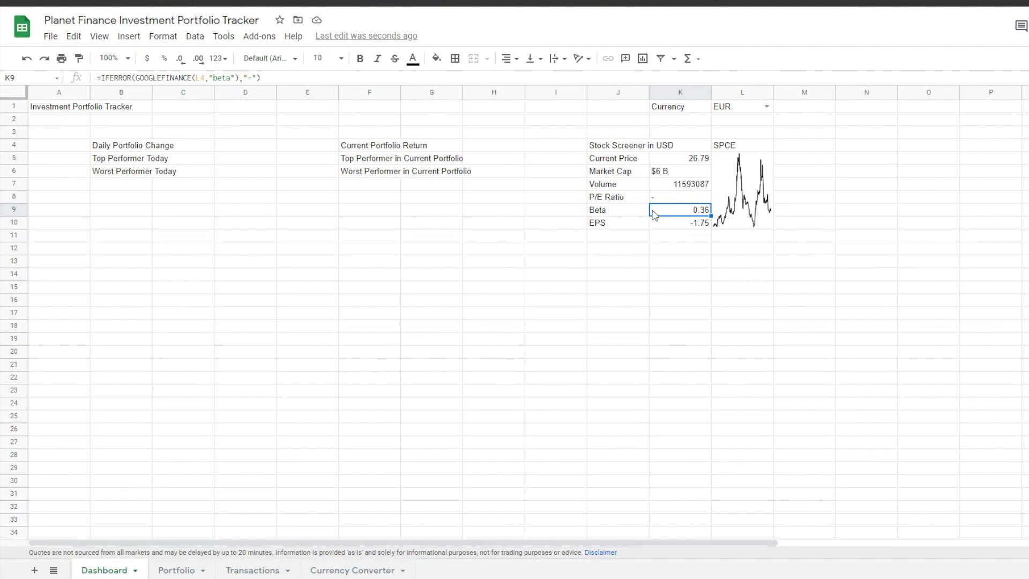
Step: Enter the Daily Portfolio Change and Top Performer Today formulas in C4:C5, and the OFFSET/MATCH/MIN formula on Portfolio column G in C6
left_click(200, 150)
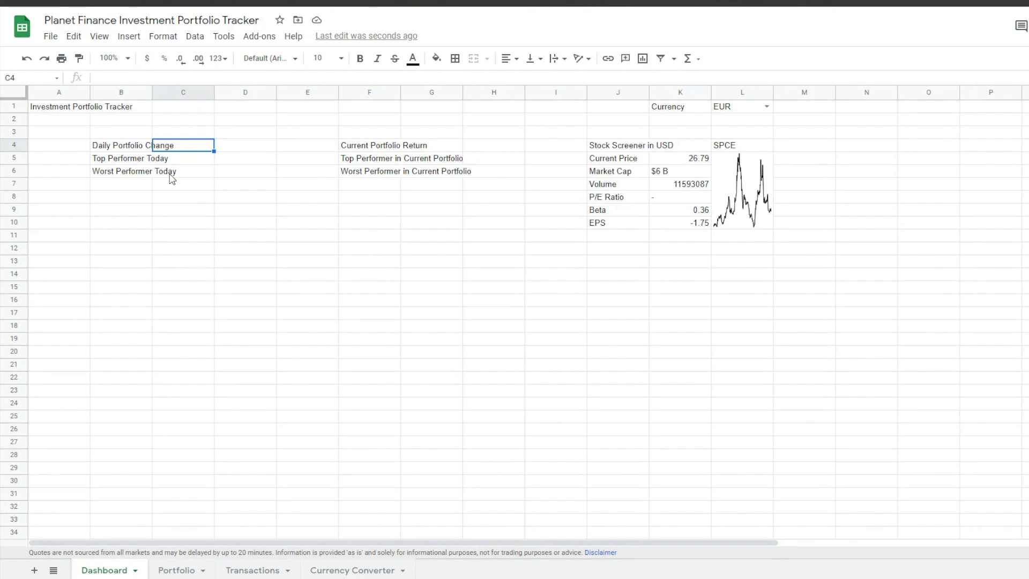
key("ctrl+v")
key("Return")
key("ctrl+v")
key("Return")
double_click(180, 171)
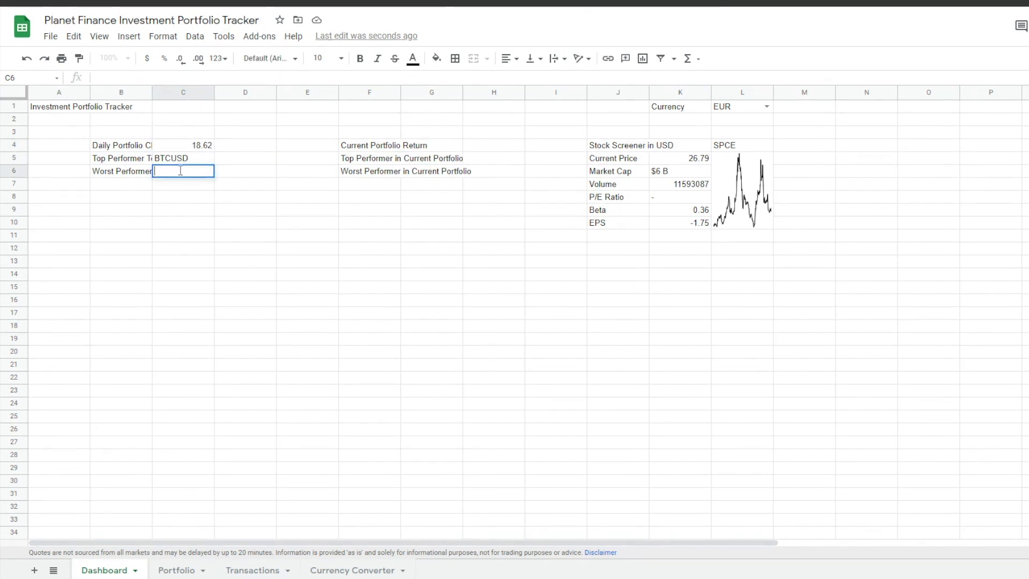
type("=OFFSET(Portfolio!A2,MATCH(MIN(Portfolio!G:G),Portfolio!G3:G,0),0,1)")
key("Return")
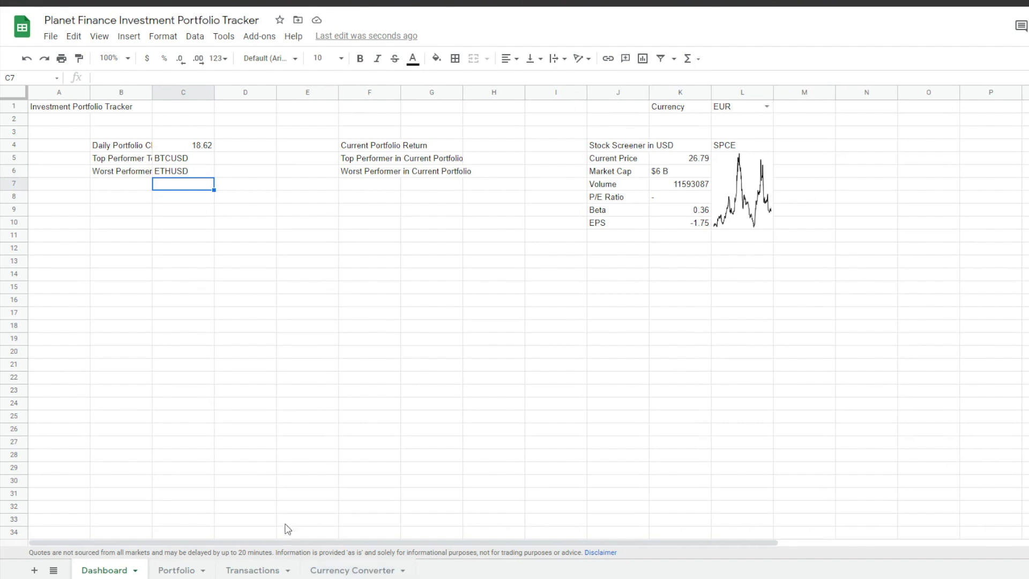
left_click(176, 572)
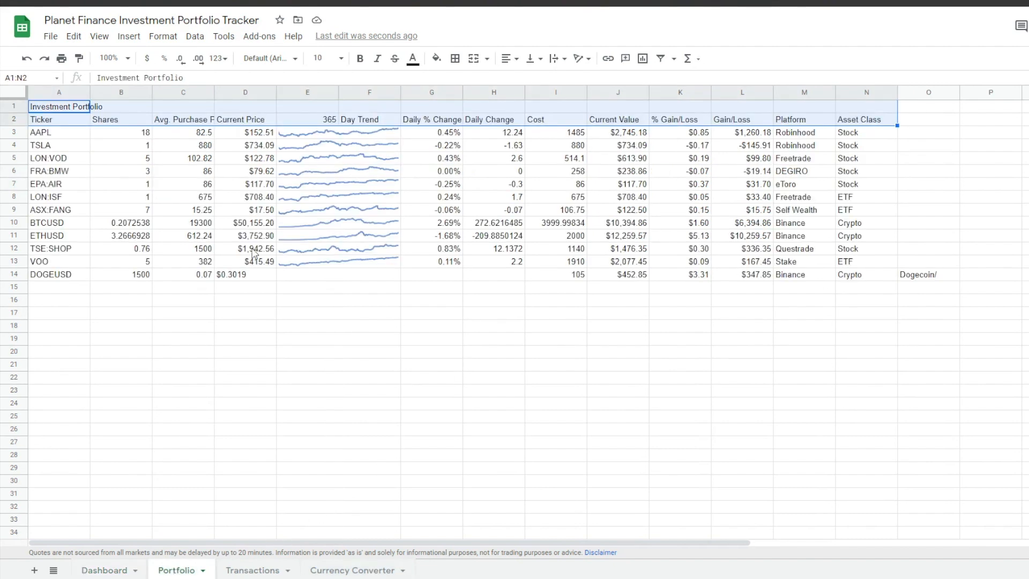
left_click(169, 136)
left_click(249, 137)
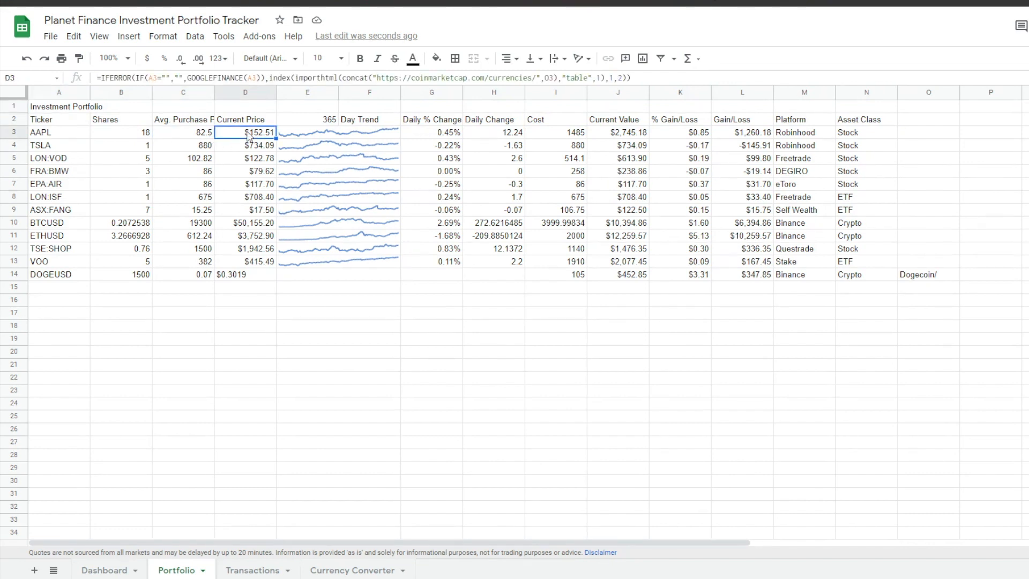
left_click(74, 109)
left_click(105, 569)
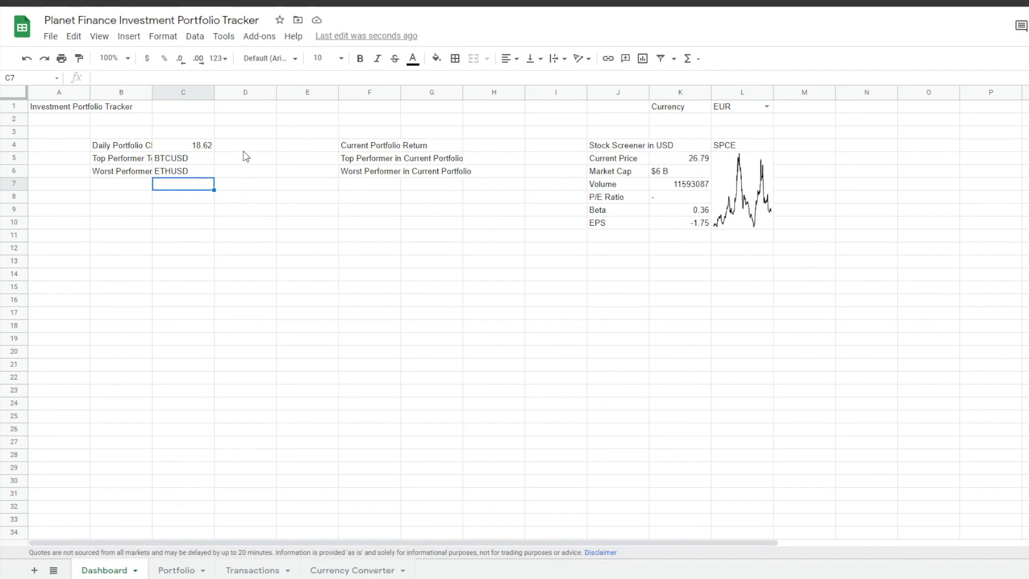
Step: Enter =MAX(Portfolio!G:G) in D5 and the matching minimum in D6, and format both cells as percentages
left_click(244, 157)
left_click(223, 145)
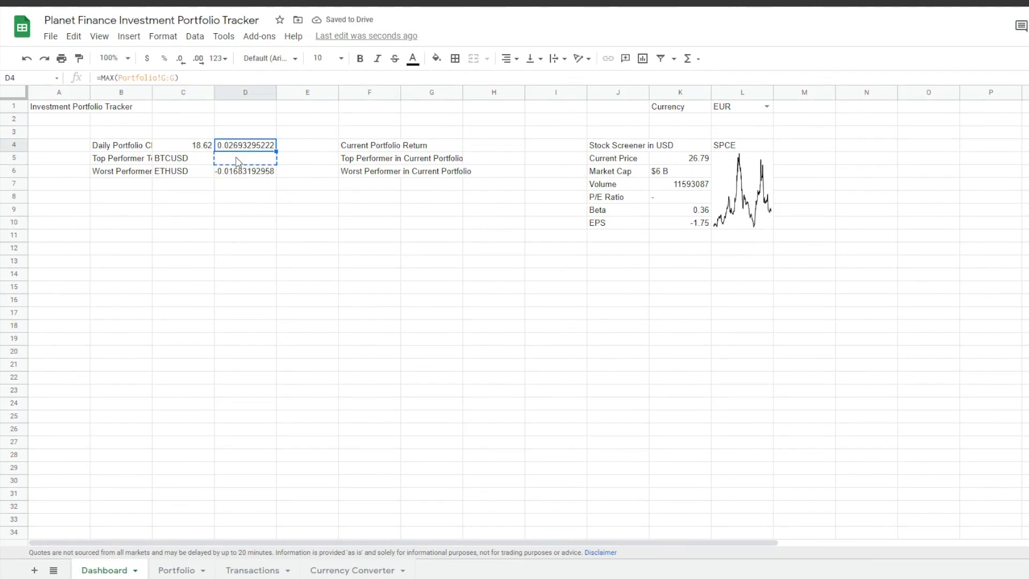
left_click_drag(223, 144, 225, 159)
left_click(243, 171, "shift")
key("ctrl+shift+5")
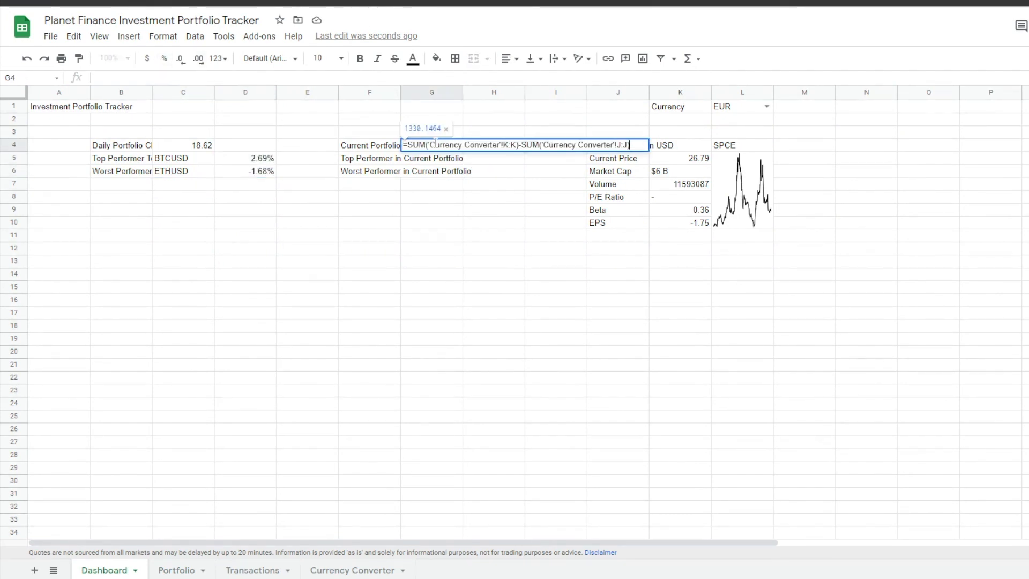
Step: Enter =SUM('Currency Converter'!K:K)-SUM('Currency Converter'!J:J) in G4 and OFFSET/MATCH formulas on Portfolio column K for the top and worst performers in G5:G6
key("Return")
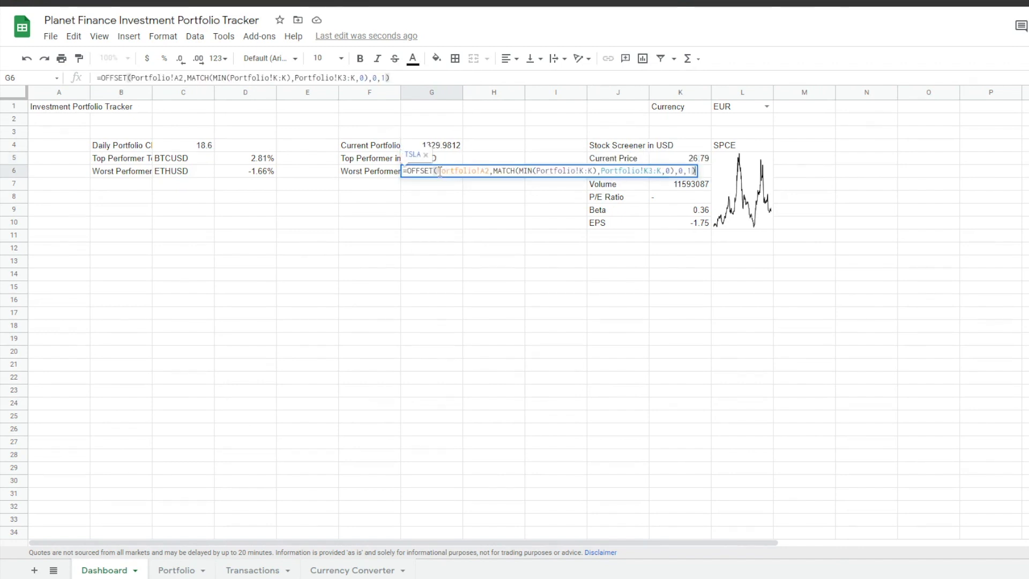
key("Return")
Step: Enter =SUM('Currency Converter'!K:K)/SUM('Currency Converter'!J:J)-1 in H4, the maximum and minimum of Portfolio column K in H5:H6, and format H4:H6 as percentages
left_click(493, 145)
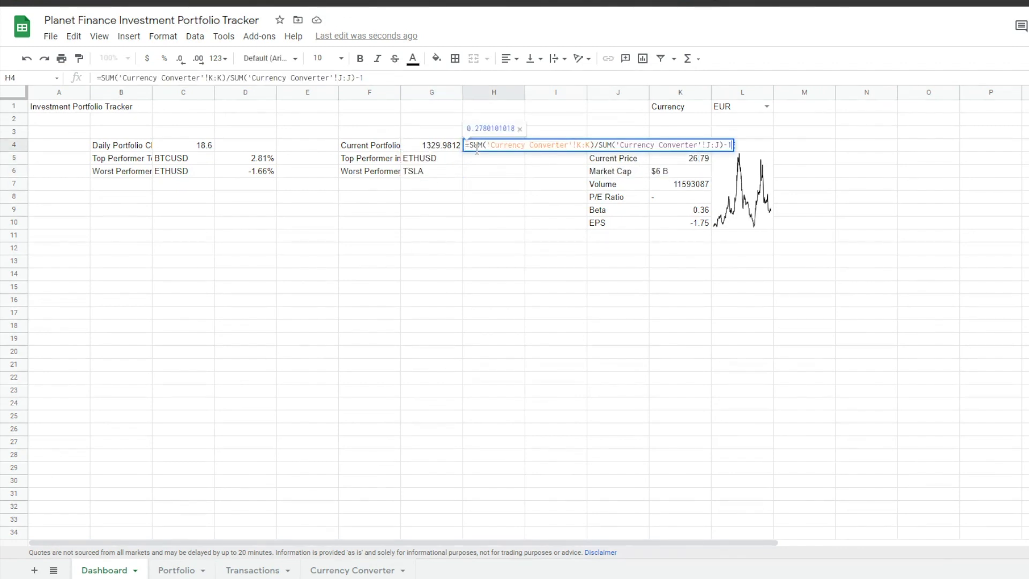
key("Return")
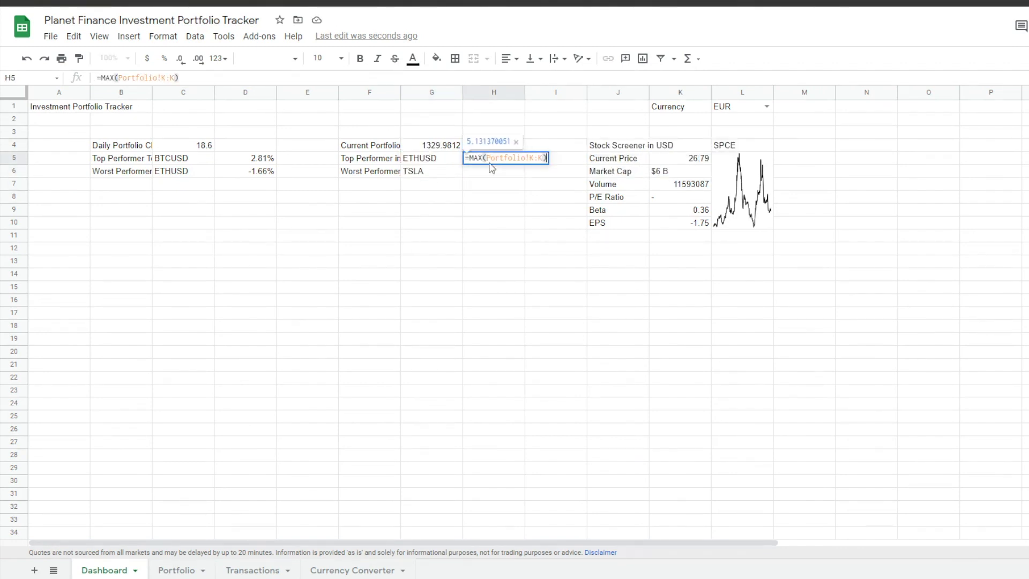
key("Return")
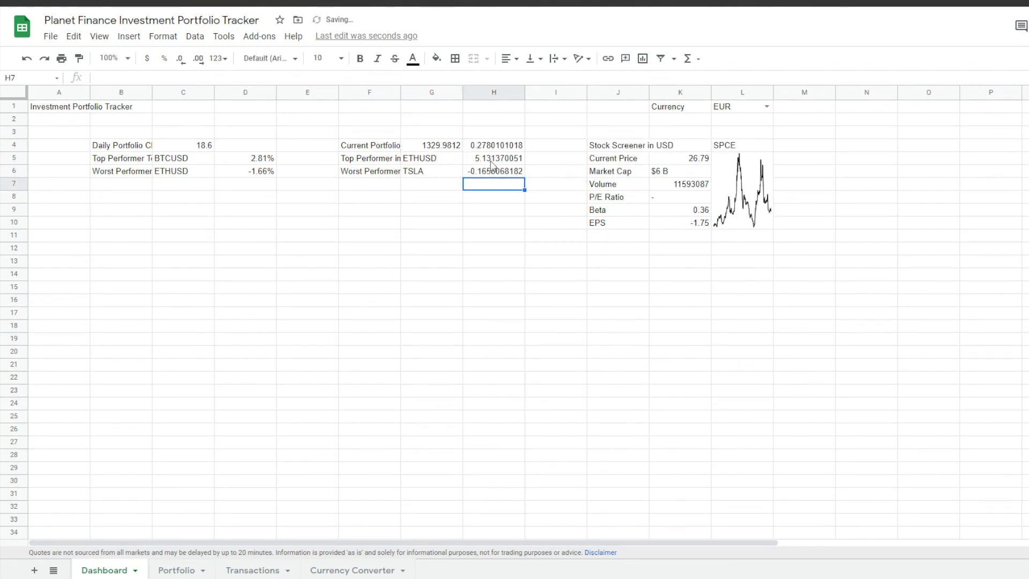
left_click_drag(493, 144, 493, 171)
left_click(164, 57)
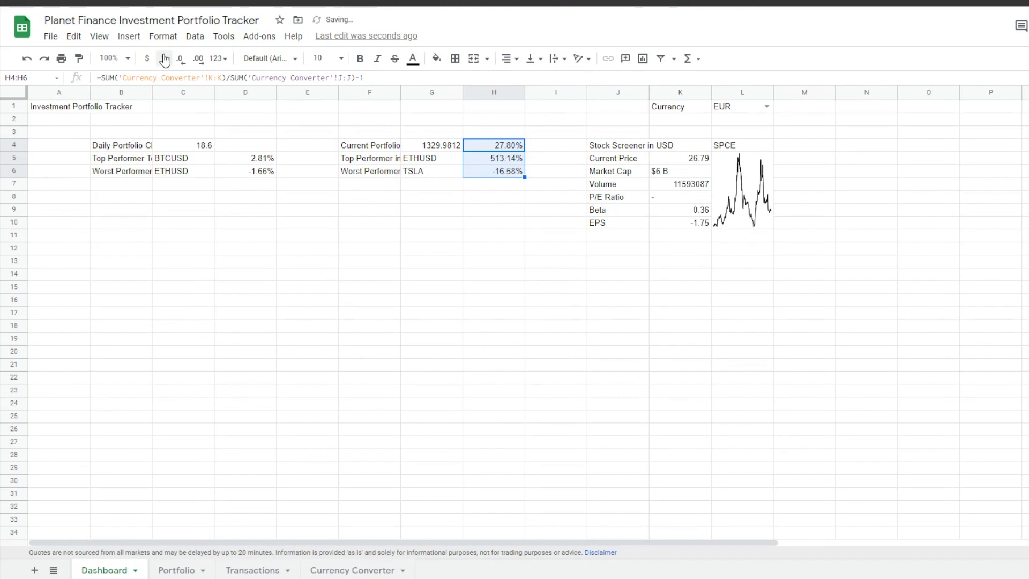
left_click(439, 161)
left_click(177, 161)
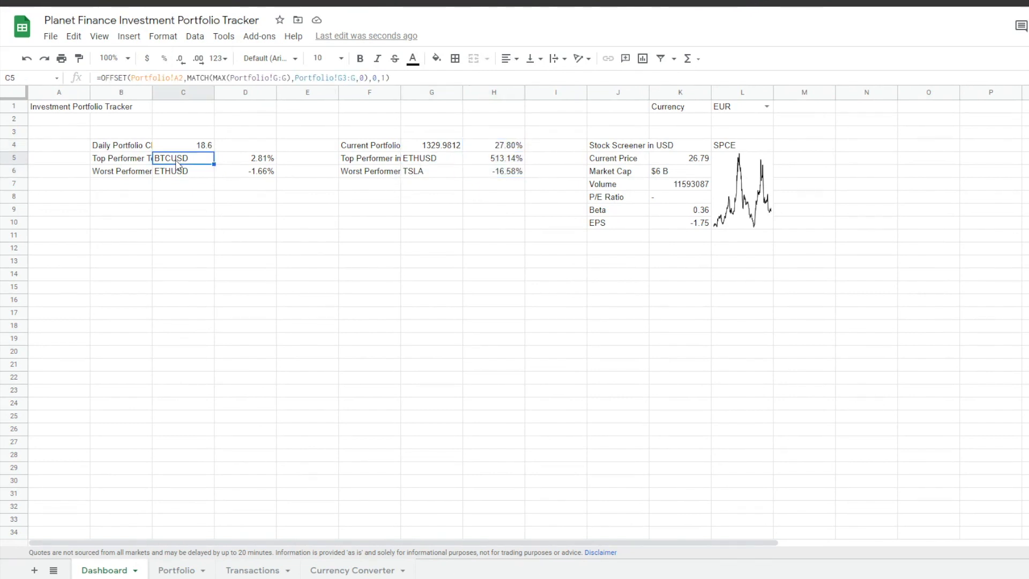
left_click(181, 176)
left_click(190, 162)
left_click(194, 176)
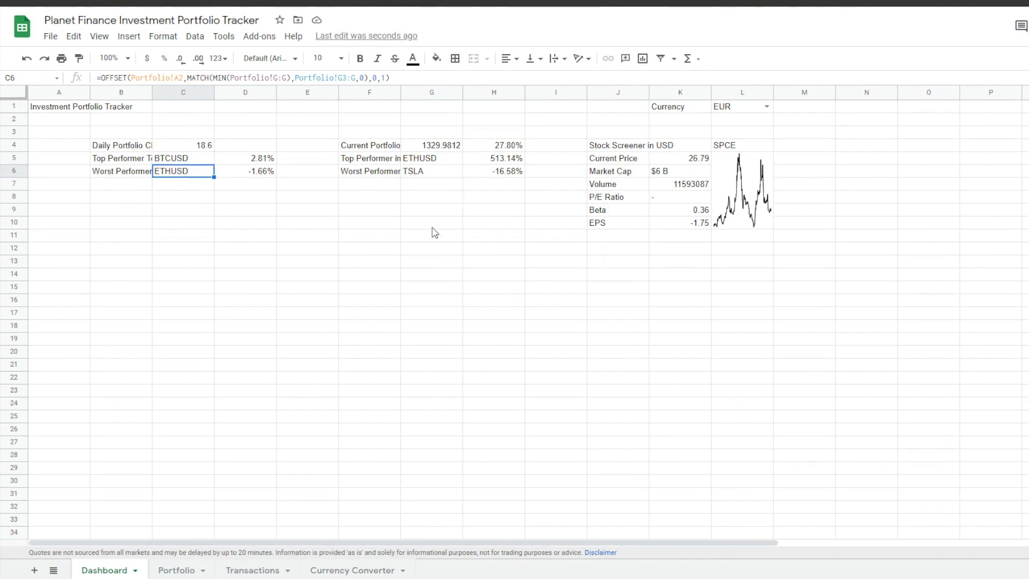
Step: Add a merged Portfolio Balances heading in B8:C8 and label B9:B15 from Net Deposit, Account Value, Positions and Cash through CAGR Since 1st Trade
left_click(121, 203)
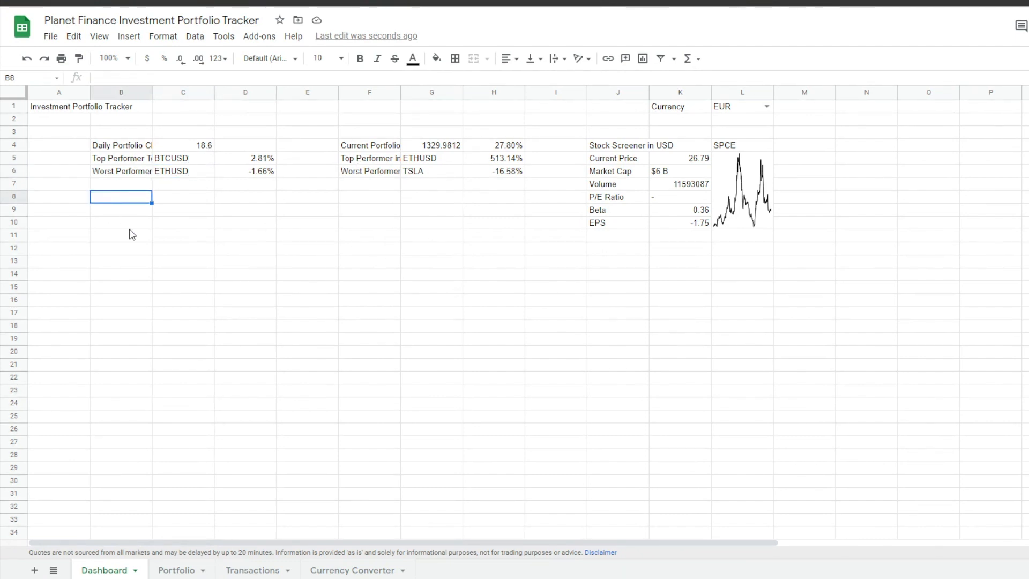
type("Portfolio Balances")
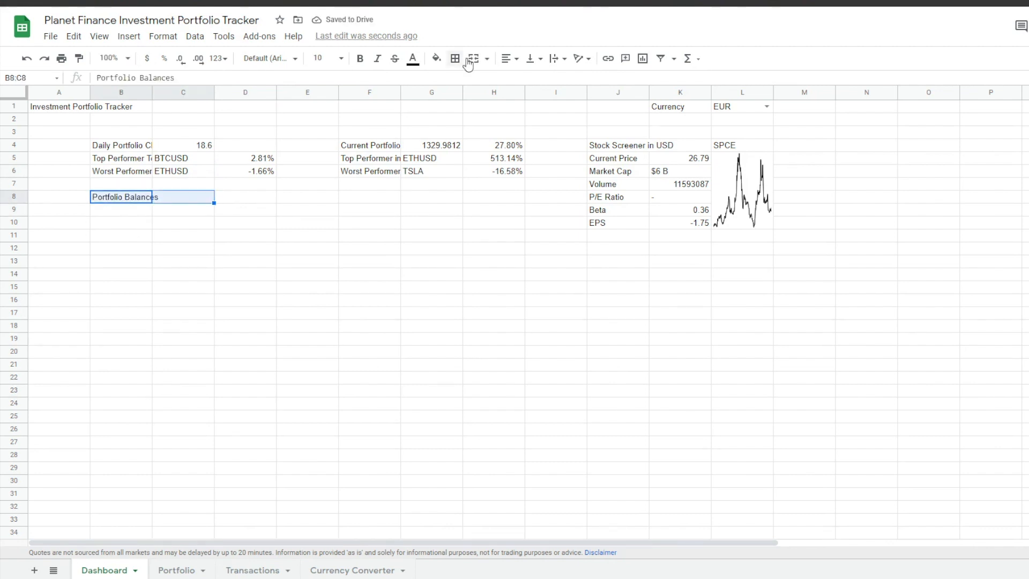
type(" Net Deposit Account Value Positions Cash Unrealised Gains Realised Gains CAGR Since 1st Trade")
Step: Enter the Portfolio Balances formulas in C9:C15, including =C11+C12 for Account Value and =SUM('Currency Converter'!M:M) for Unrealised Gains
left_click(177, 210)
key("ctrl+v")
key("Return")
key("ctrl+v")
key("Return")
key("ctrl+v")
key("Return")
type("=SUM('Currency Converter'!M:M)")
key("Return")
key("ctrl+v")
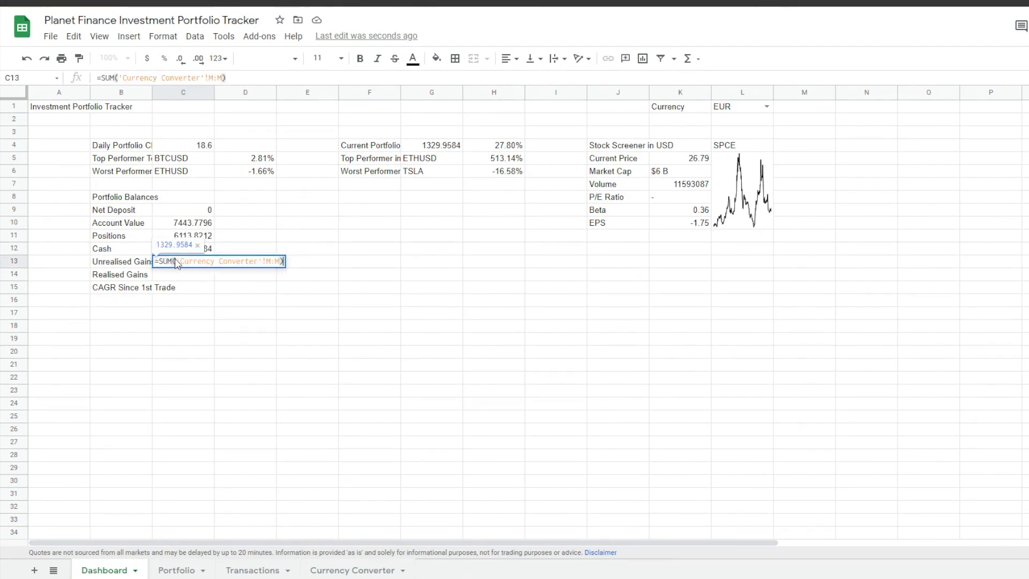
key("Return")
key("ctrl+v")
key("Return")
key("ctrl+v")
left_click(235, 214)
left_click(188, 223)
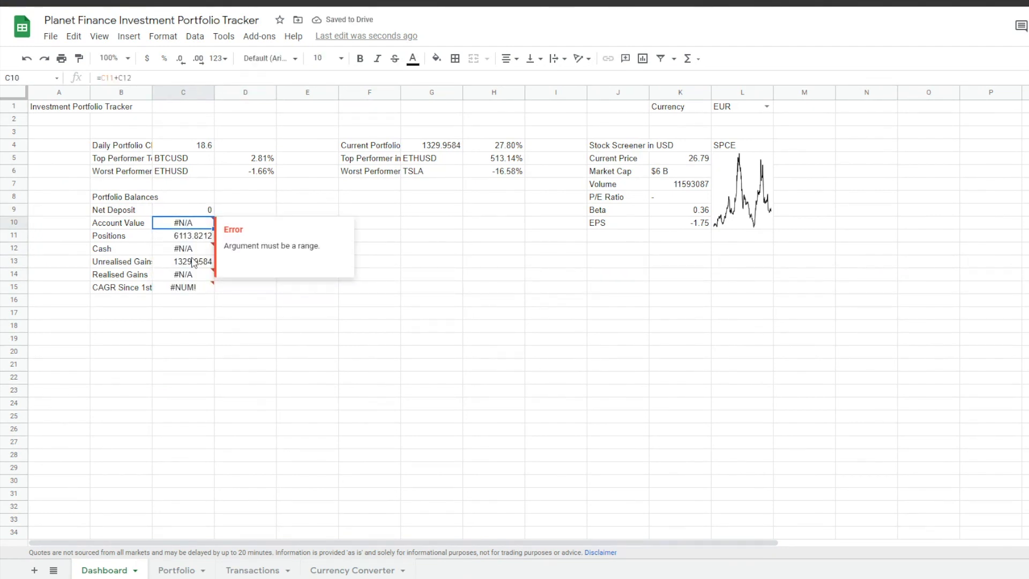
left_click(191, 250)
left_click(152, 208)
left_click(131, 198)
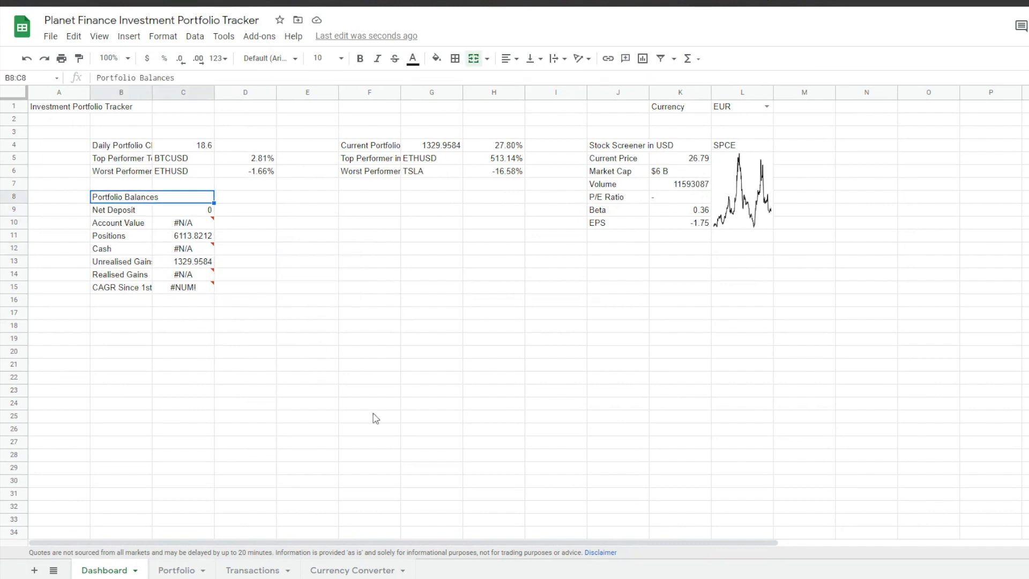
Step: Fill the currency of each transaction down column K of the Transactions sheet, from row 3 to row 1000
left_click(274, 568)
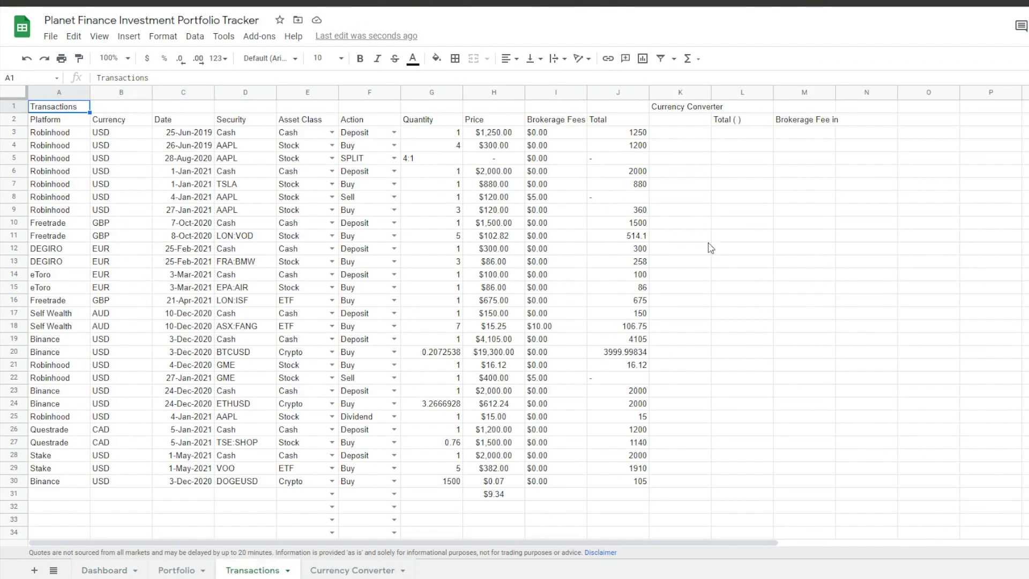
left_click(687, 136)
key("Left")
key("ctrl+Down")
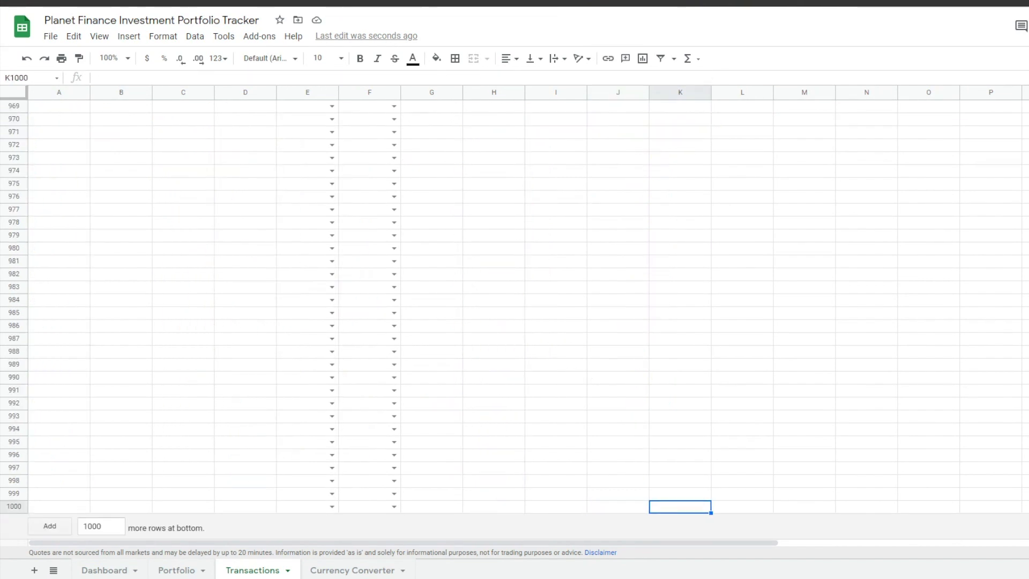
key("ctrl+shift+Up")
Step: Enter the converted total formula in L3 of the Transactions sheet and fill it down the column
left_click(743, 134)
double_click(743, 138)
key("ctrl+v")
key("Return")
key("Up")
key("ctrl+c")
key("ctrl+Down")
key("ctrl+shift+Up")
key("ctrl+v")
key("ctrl+Up")
key("ctrl+Up")
Step: Enter the converted brokerage fee formula in M3 of the Transactions sheet and fill it down the column
double_click(804, 132)
key("ctrl+v")
key("Return")
key("Up")
key("ctrl+c")
key("ctrl+Down")
key("ctrl+shift+Up")
key("ctrl+v")
key("ctrl+Up")
key("ctrl+Up")
left_click(803, 132)
Step: Enter 0 as the brokerage fee of the first transaction in I3
left_click(557, 134)
type("0")
key("Return")
key("Up")
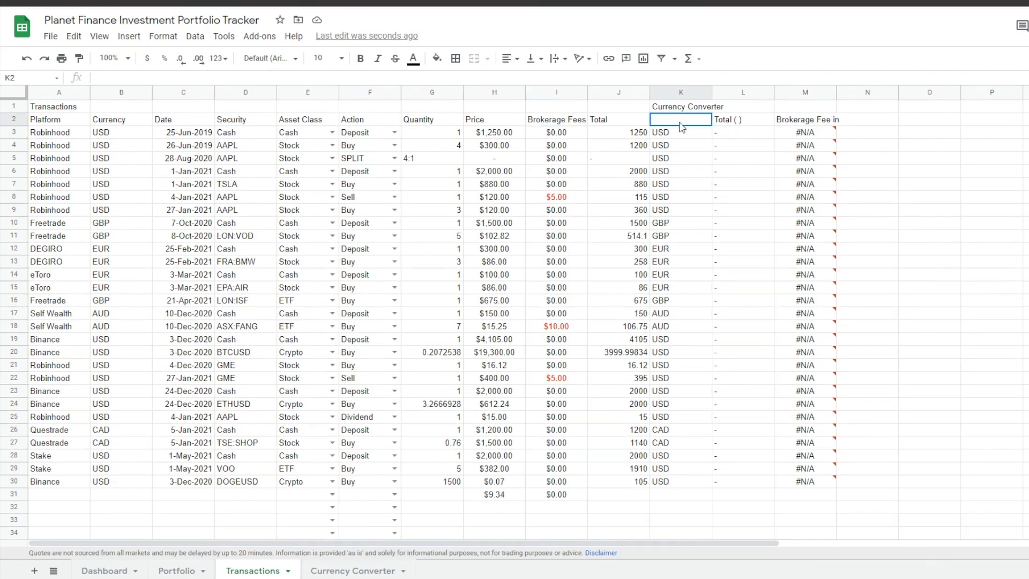
Step: Link cell K2 of the Transactions sheet to the chosen currency with ='Currency Converter'!$O$1
double_click(679, 123)
key("ctrl+v")
key("Return")
left_click(688, 121)
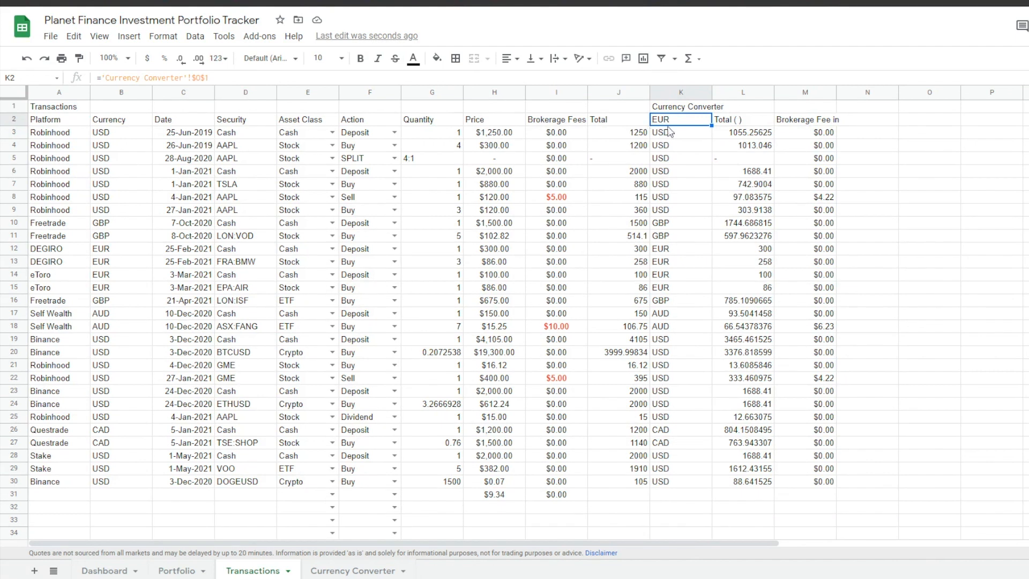
Step: Check the currency link in Currency Converter cell O1, set the Dashboard currency to USD, and review the converted totals on the Transactions sheet
left_click(354, 571)
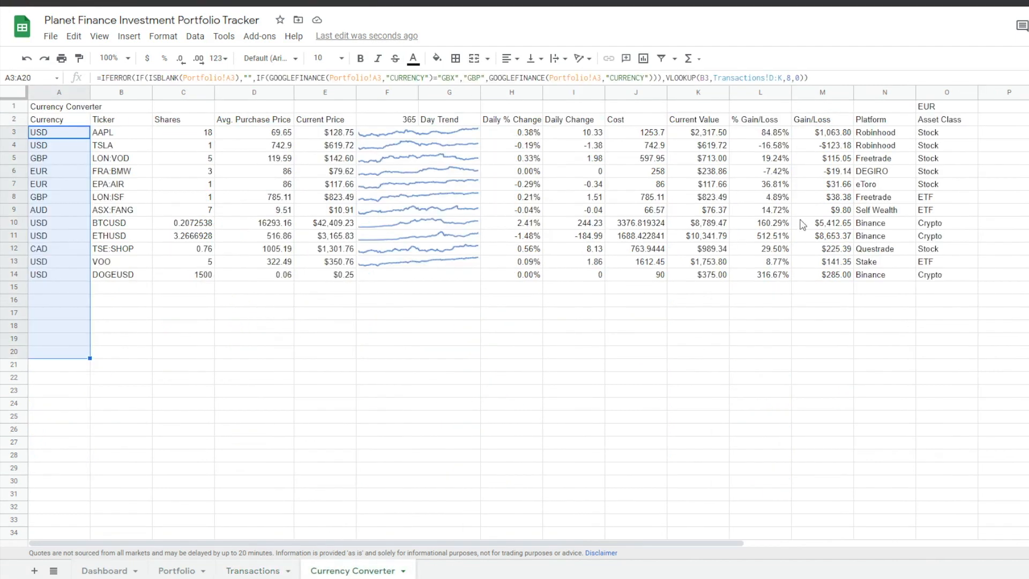
left_click(933, 107)
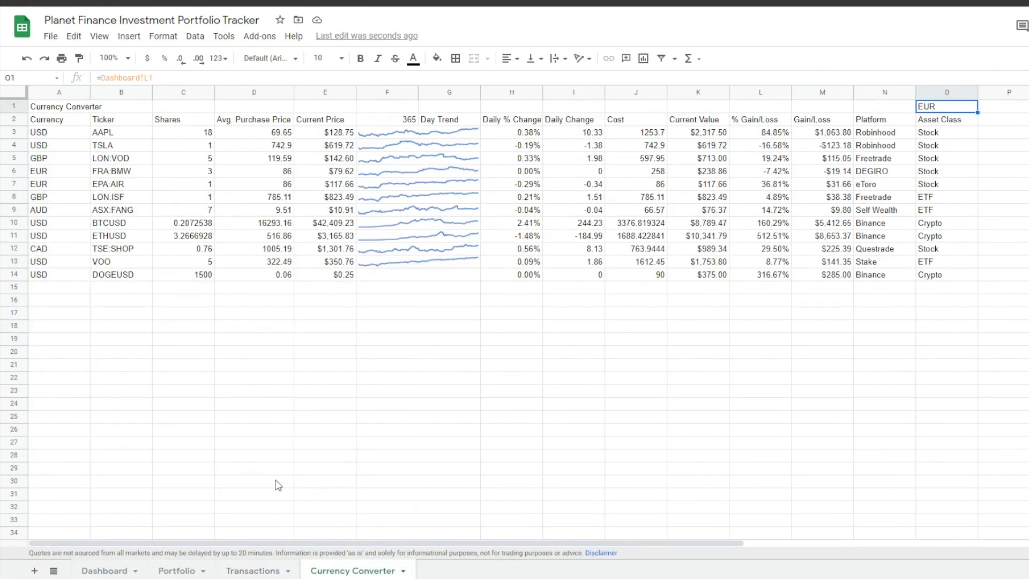
left_click(109, 571)
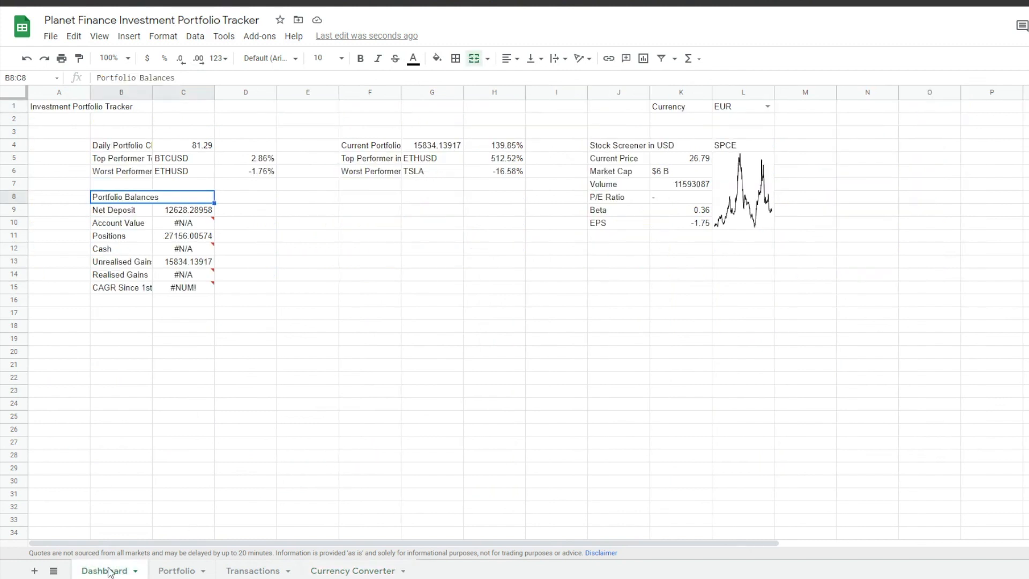
left_click(767, 106)
left_click(744, 130)
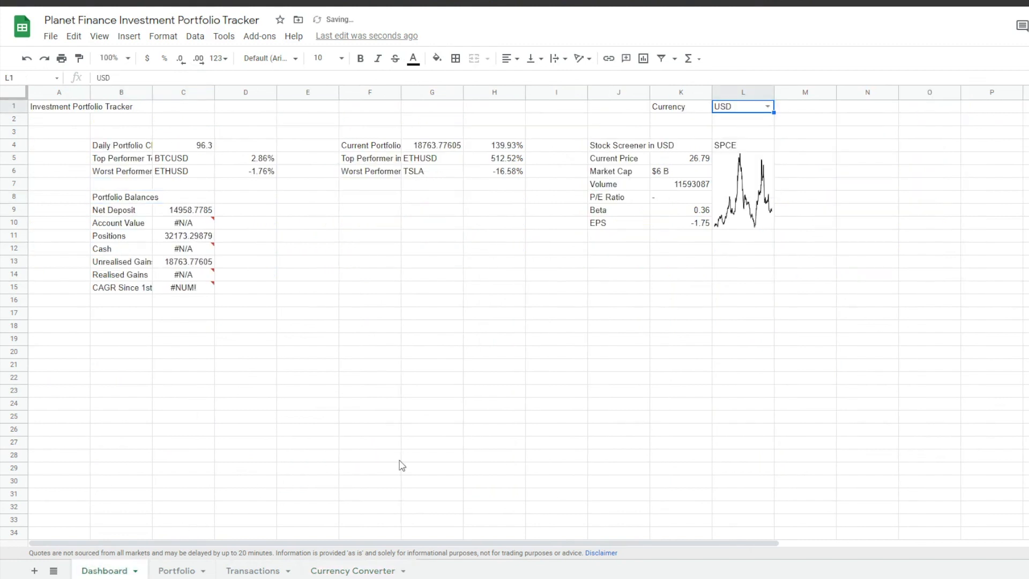
left_click(268, 570)
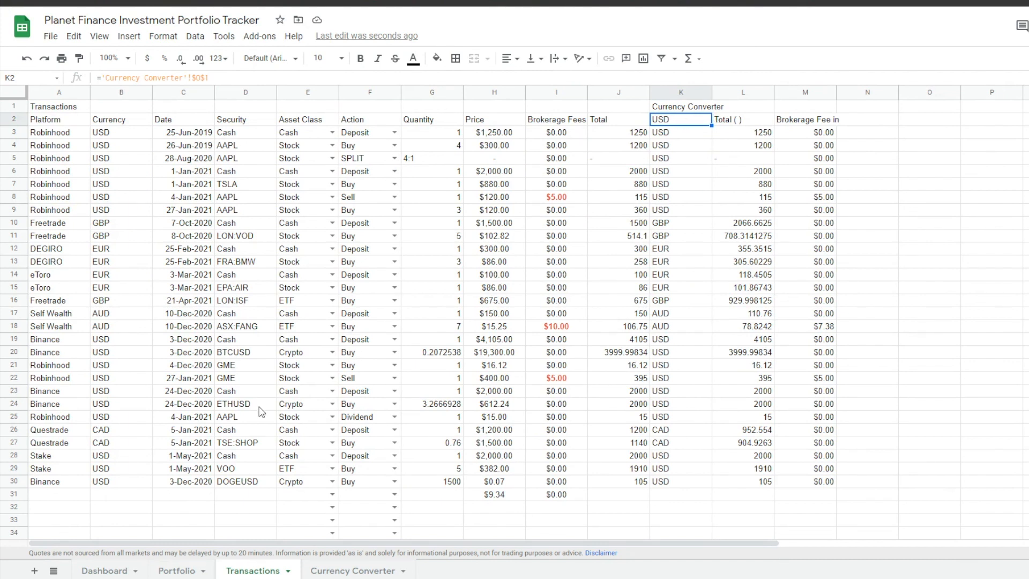
left_click(106, 572)
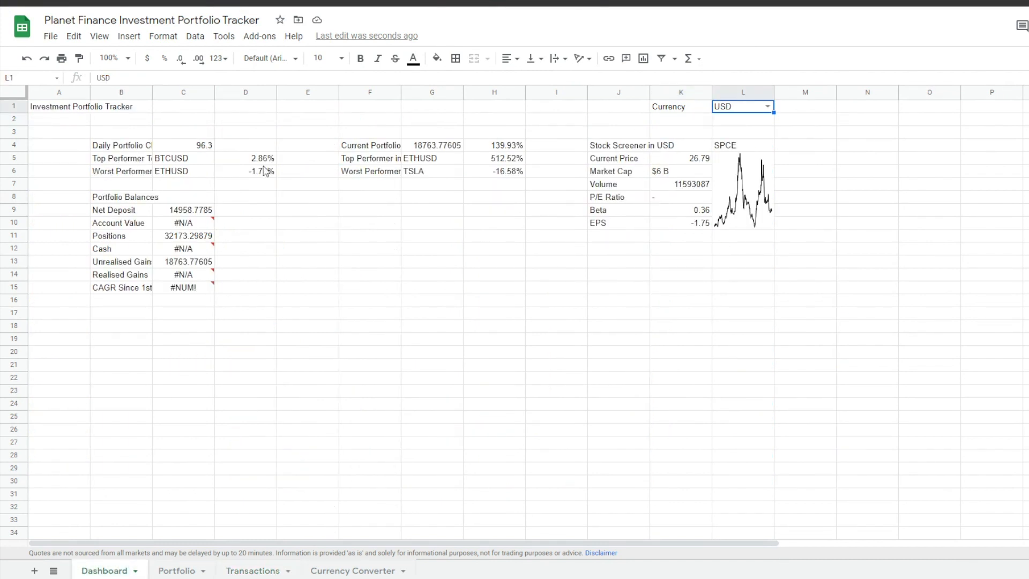
Step: Name column F of the Transactions sheet TransactionsAction, the named range used by the Dashboard's Cash formula in C12, and check it in the list of names
left_click(183, 248)
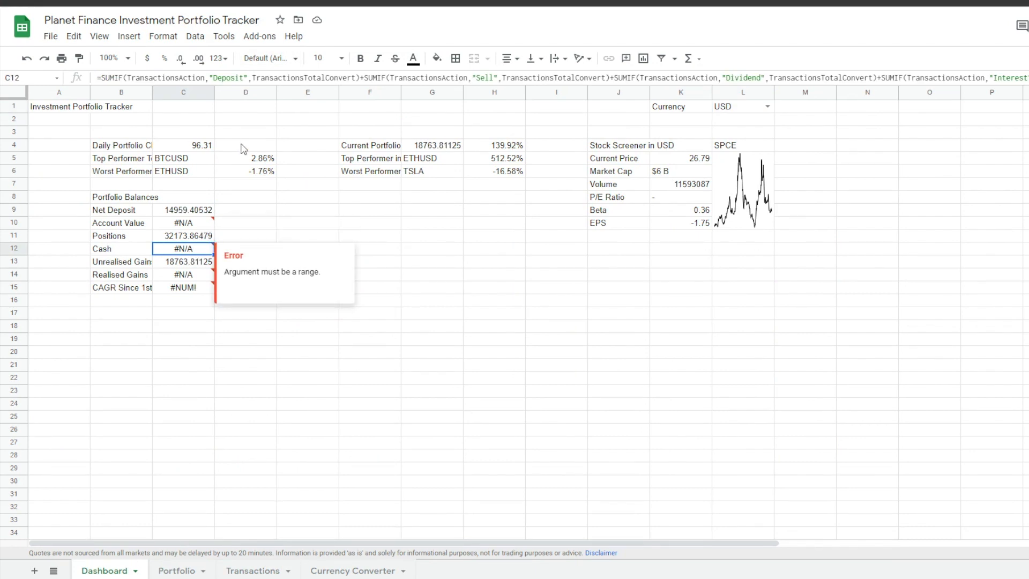
left_click_drag(127, 78, 204, 75)
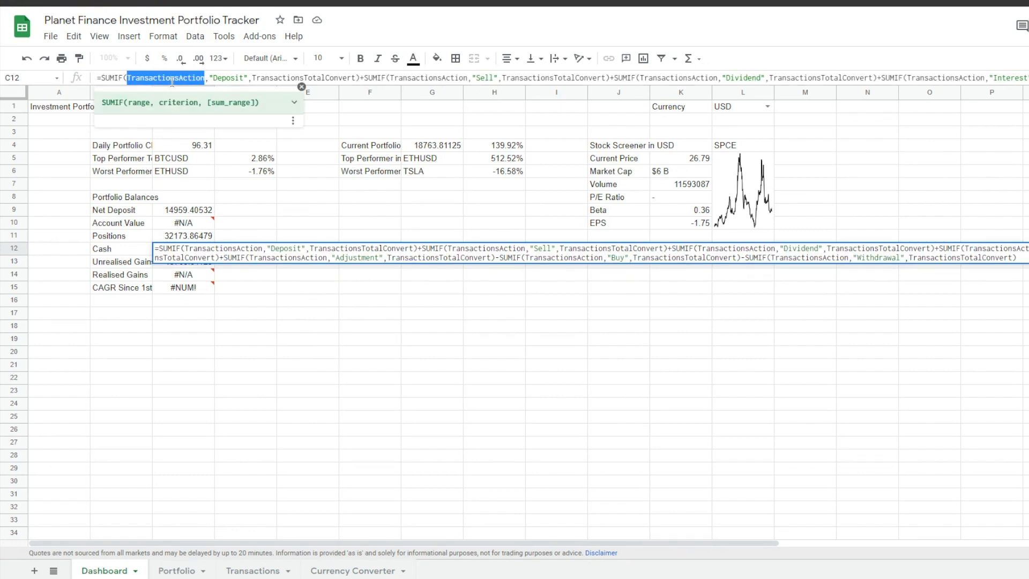
key("Return")
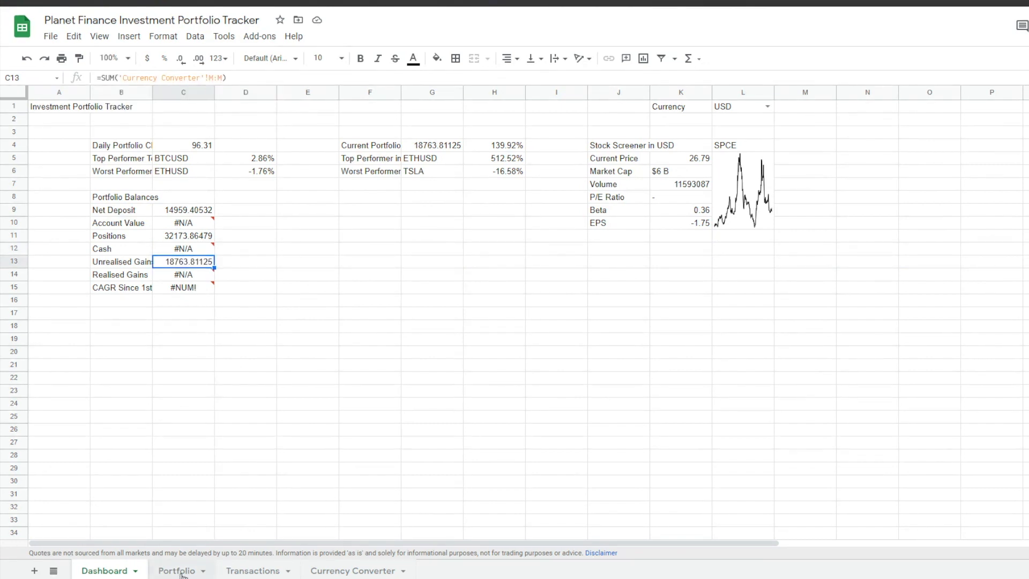
left_click(194, 249)
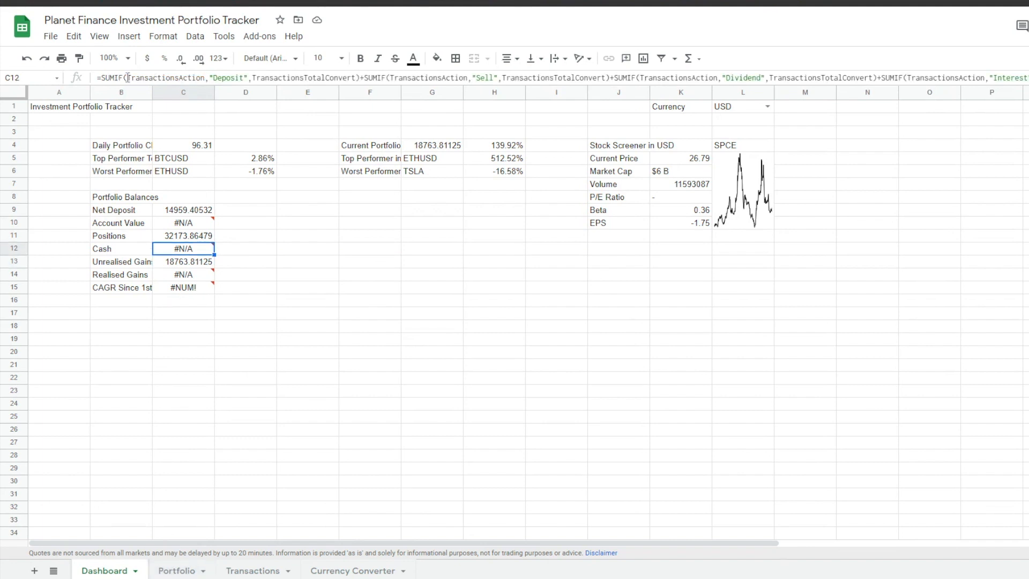
left_click(242, 571)
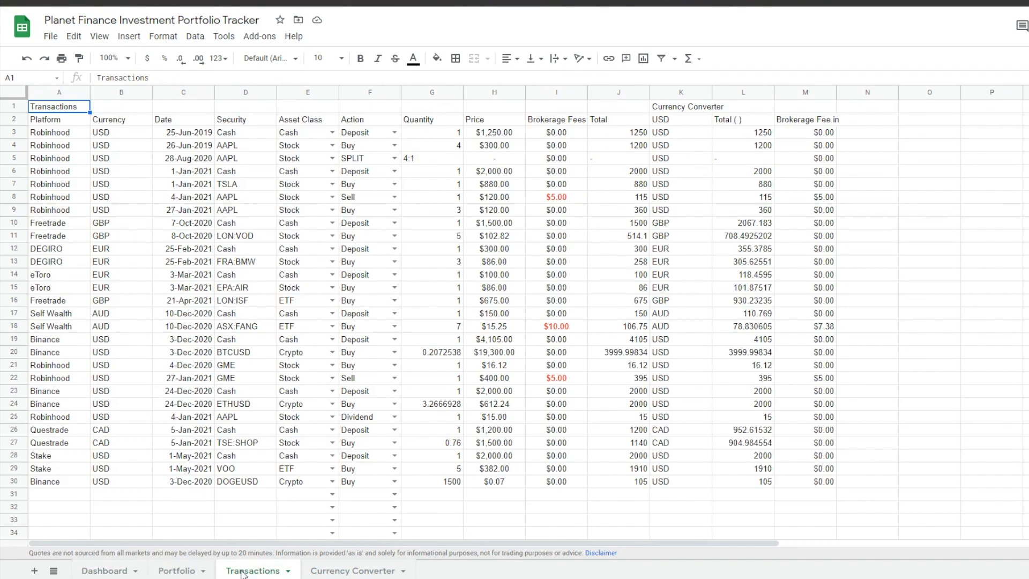
left_click(364, 93)
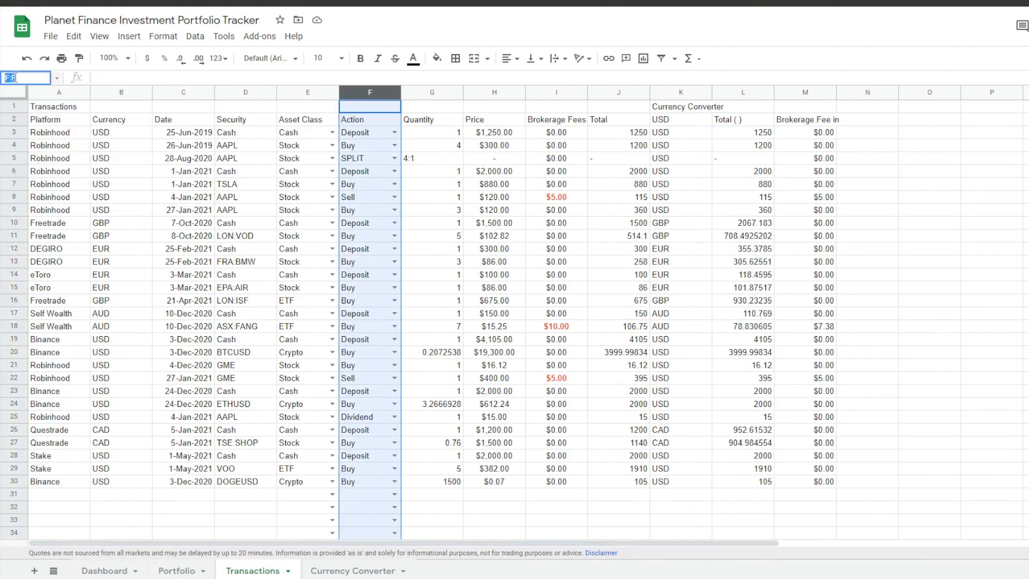
type("TransactionsAct")
key("Return")
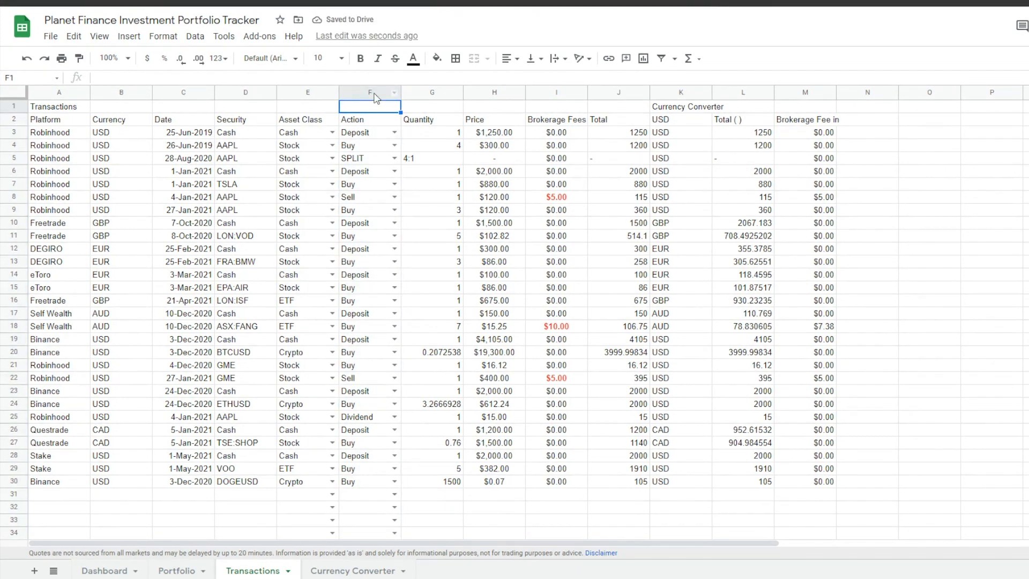
left_click(374, 94)
left_click(57, 78)
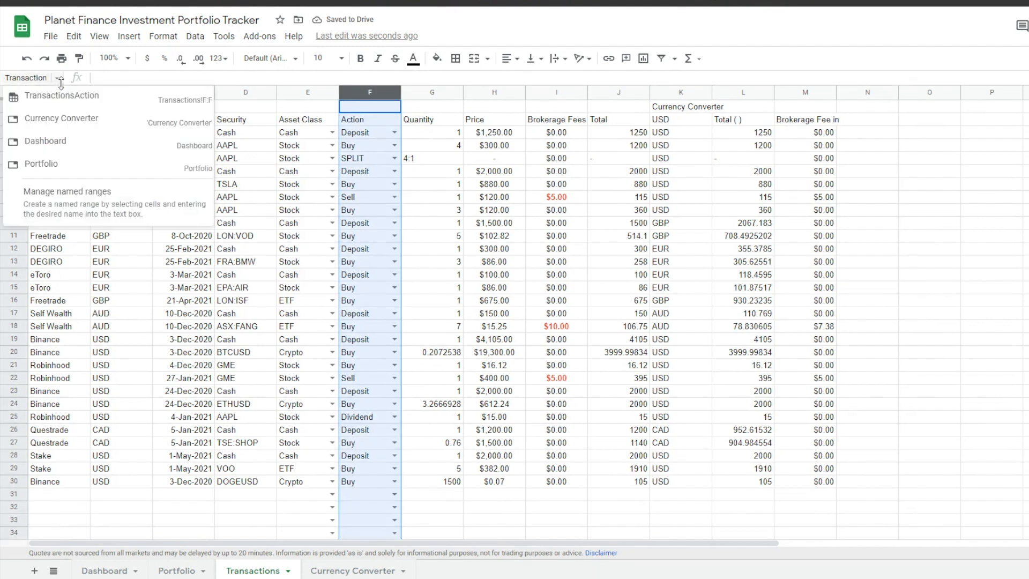
Step: Name column L of the Transactions sheet TransactionsTotalConvert
left_click(83, 97)
left_click(736, 92)
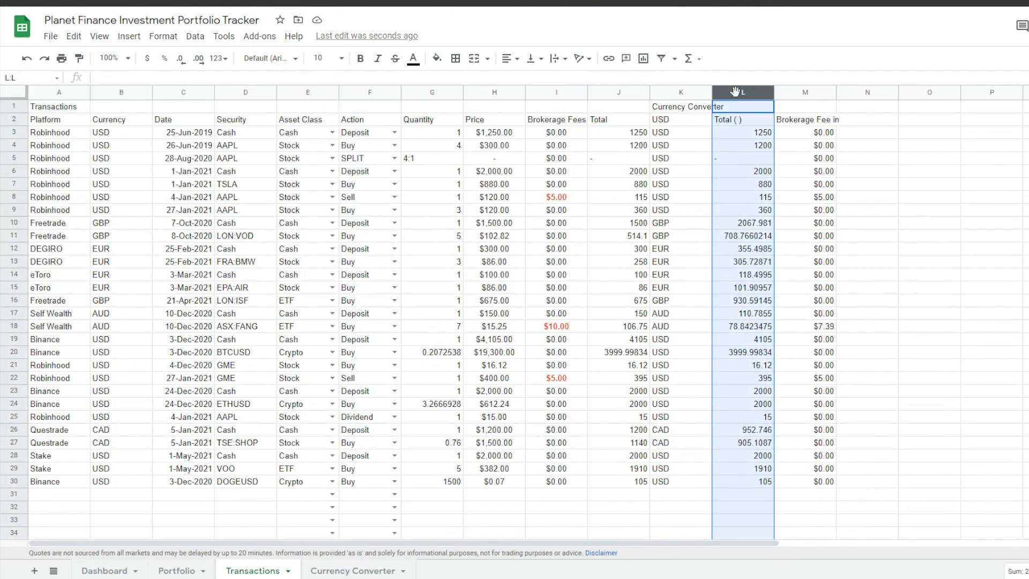
left_click(27, 78)
type("TransactionsTotal")
key("Return")
Step: Make the converted headers show the chosen currency, using ="Total ("&K2&")" in L2 and ="Brokerage Fee in "&K2 in M2
double_click(719, 120)
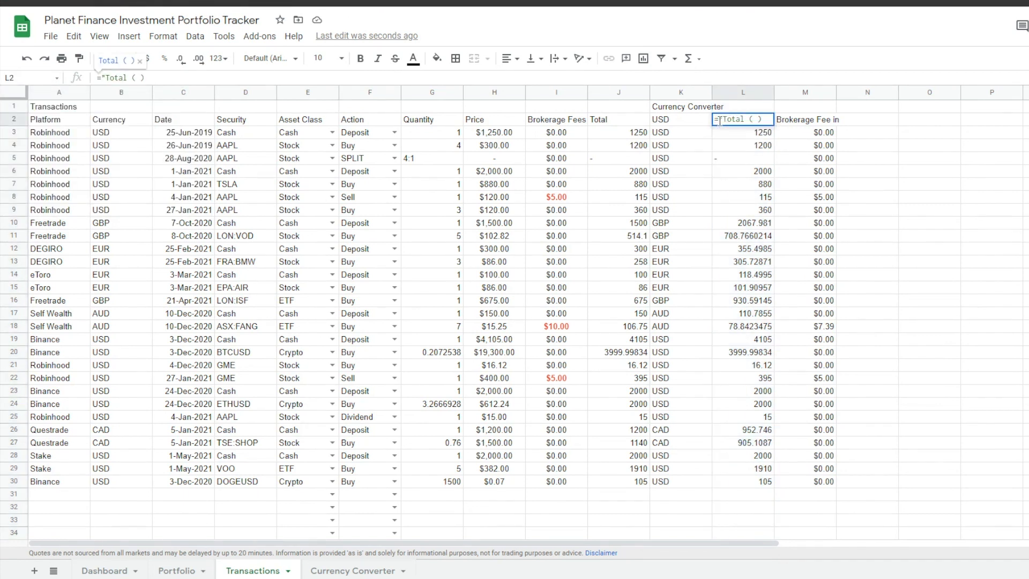
type("\"&")
left_click(665, 119)
type("&\"")
double_click(804, 120)
key("Home")
type("=\"")
key("End")
type("\"&K2")
key("Return")
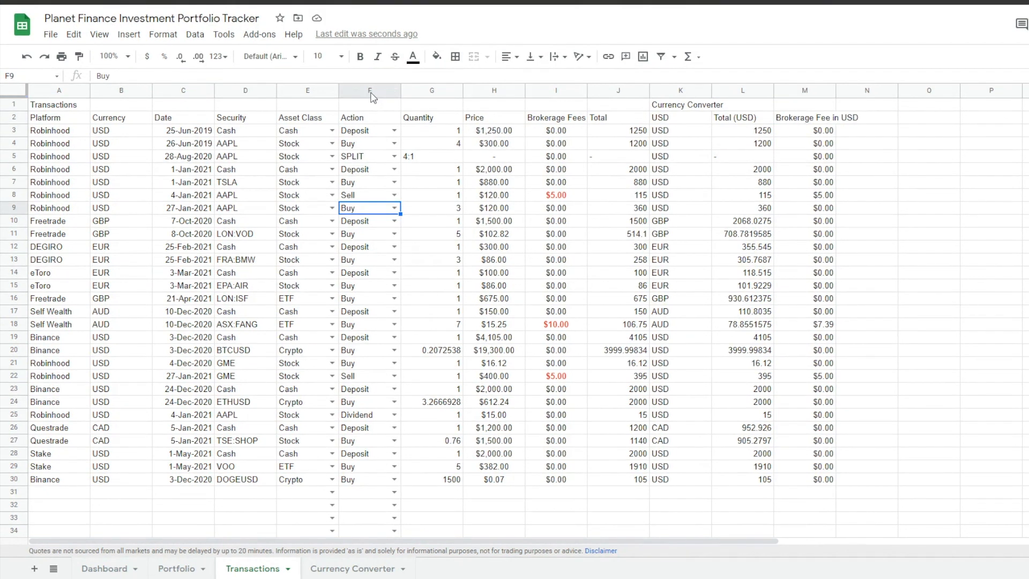
Step: Check the named Action and Total columns on Transactions against the Dashboard's Cash and Realised Gains formulas in C12 and C14
left_click(371, 92)
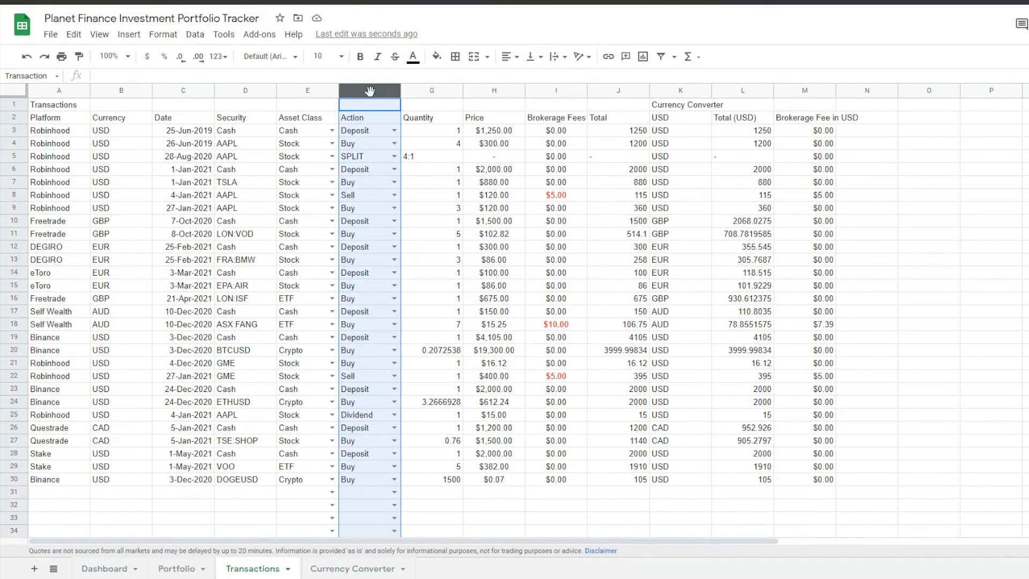
left_click(45, 76)
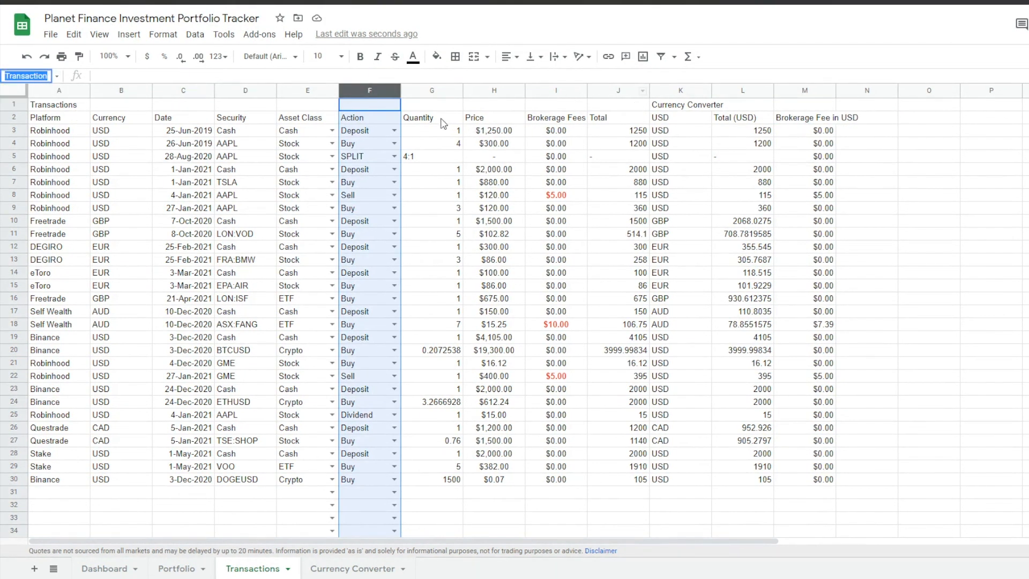
left_click(745, 91)
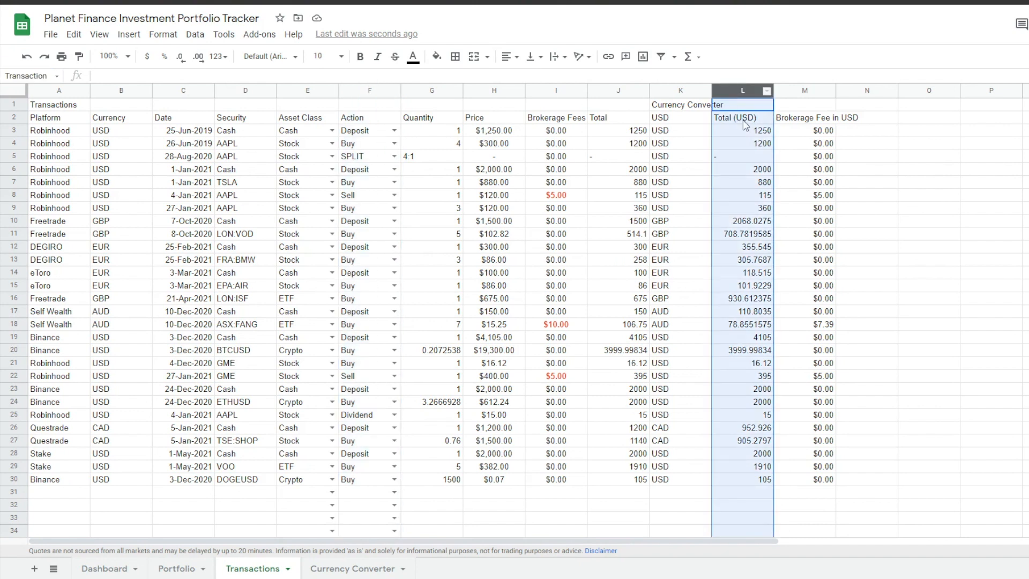
left_click(107, 569)
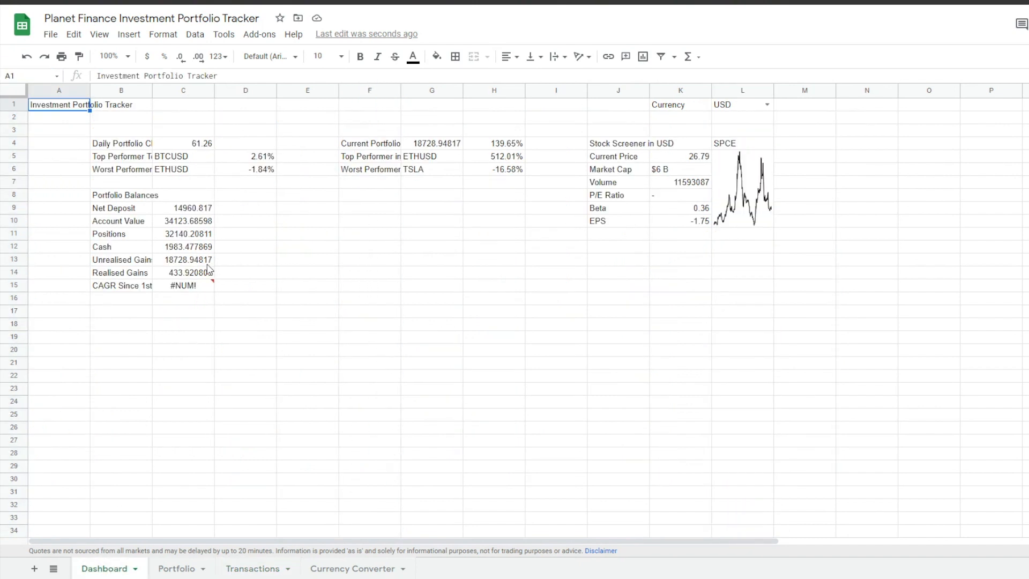
left_click(188, 249)
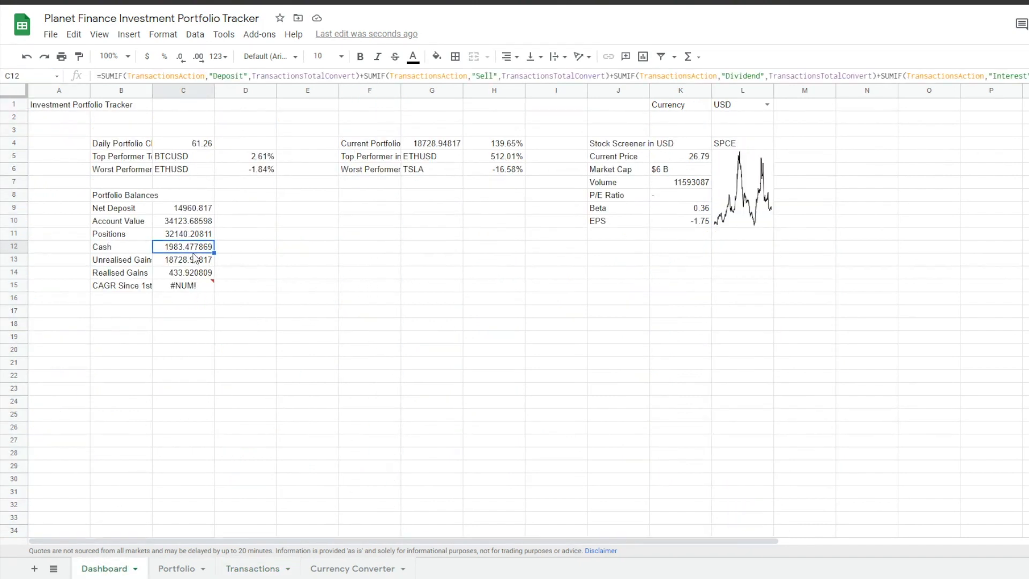
left_click(186, 276)
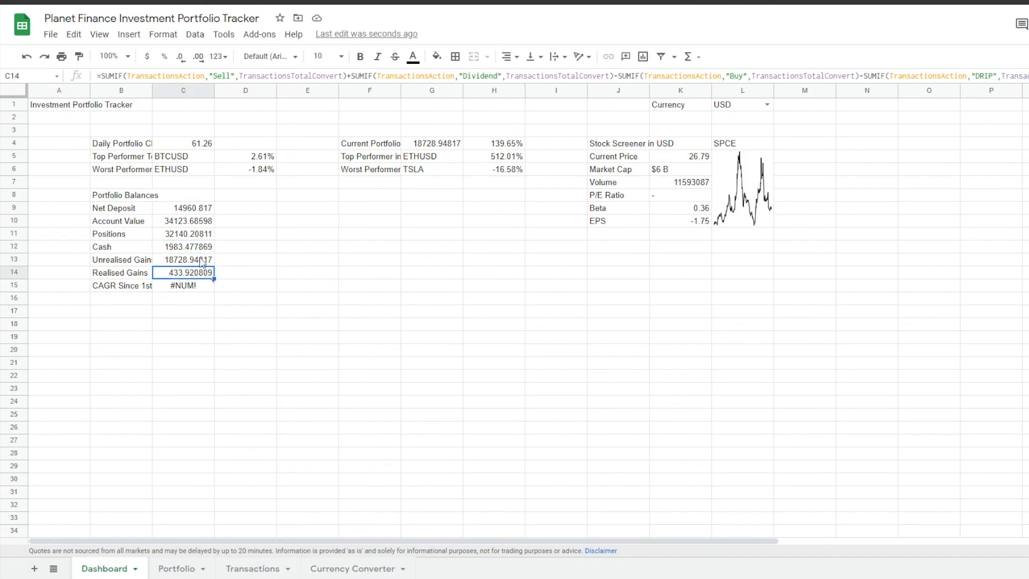
Step: List Stats, Total Brokerage Fees, Number of Cash Deposits, Number of Trades, Select Date, Today, Dividend Income (Selected Date and Today), Dividend Yield, Return Hoursly Salary in B17:B25
left_click(120, 312)
type("Stats")
key("Return")
type("Total Brokerage Fees")
key("Return")
type("Number of Cash Deposits")
key("Return")
type("Number of Trades Select Date Today Dividend Income (Selected Date and Today) Dividend Yield Return Hoursly Salary")
Step: Calculate Total Brokerage Fees in C18 with =SUM(Transactions!M:M)
left_click(203, 326)
type("=SUM(Transactions!M:M)")
key("Return")
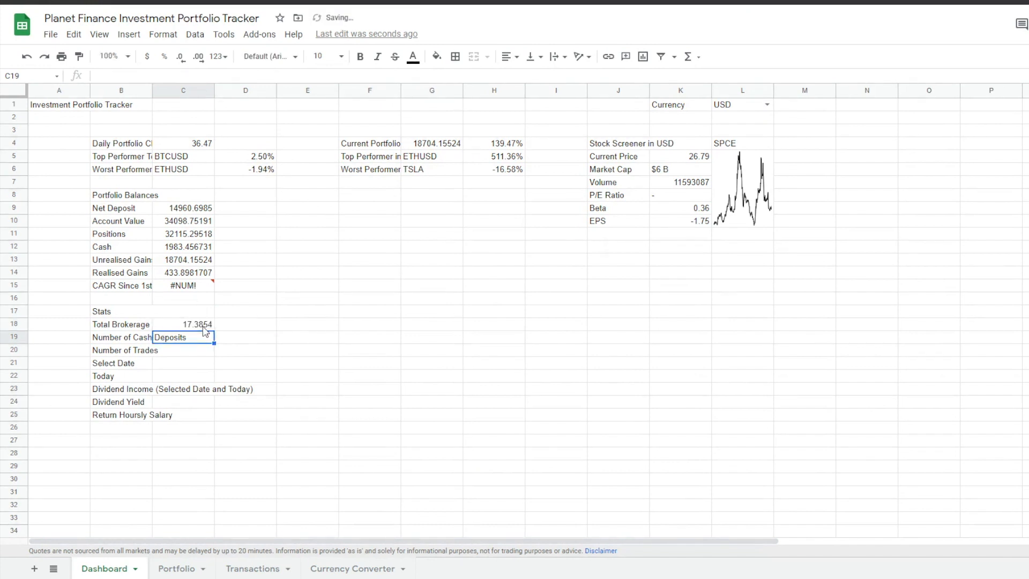
Step: Check the CAGR error in C15, and paste the Number of Cash Deposits and Number of Trades formulas into C19 and C20
left_click(137, 329)
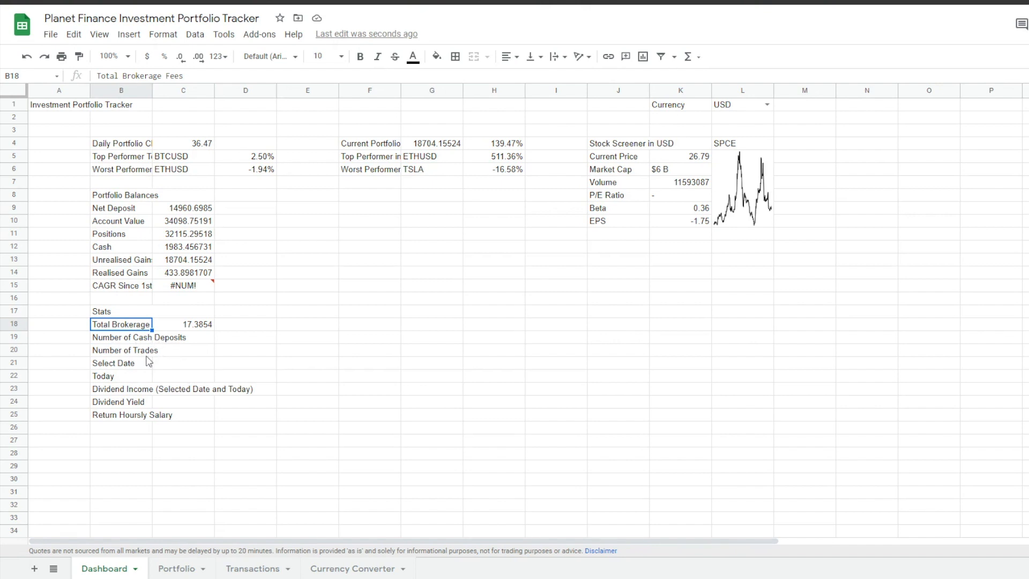
left_click(126, 287)
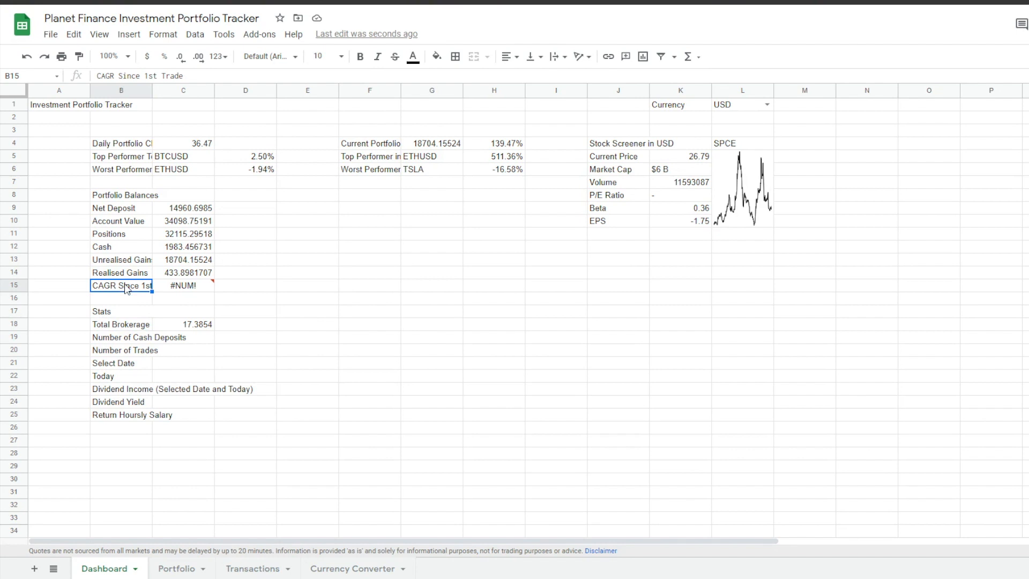
mouse_move(193, 289)
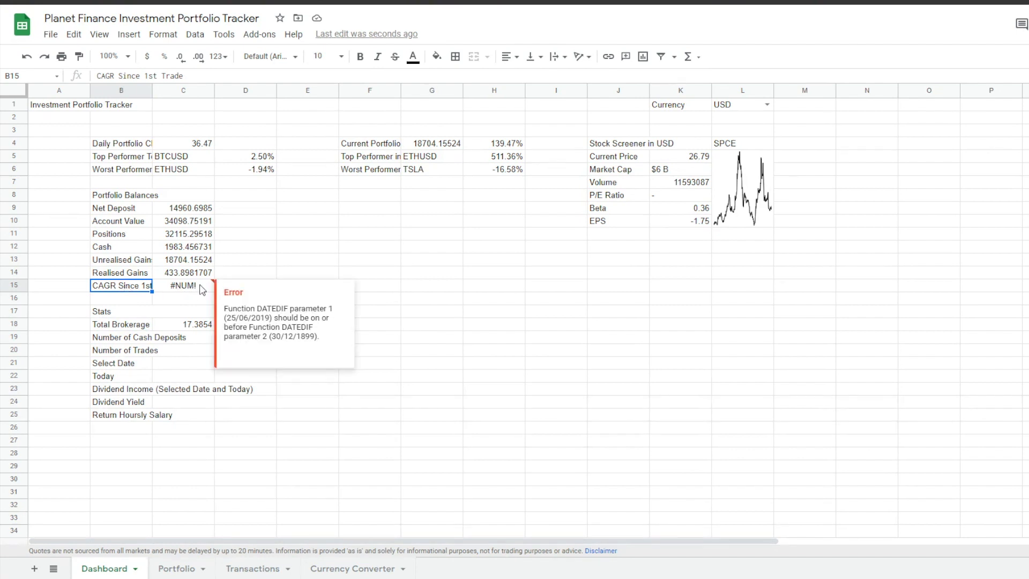
left_click(156, 389)
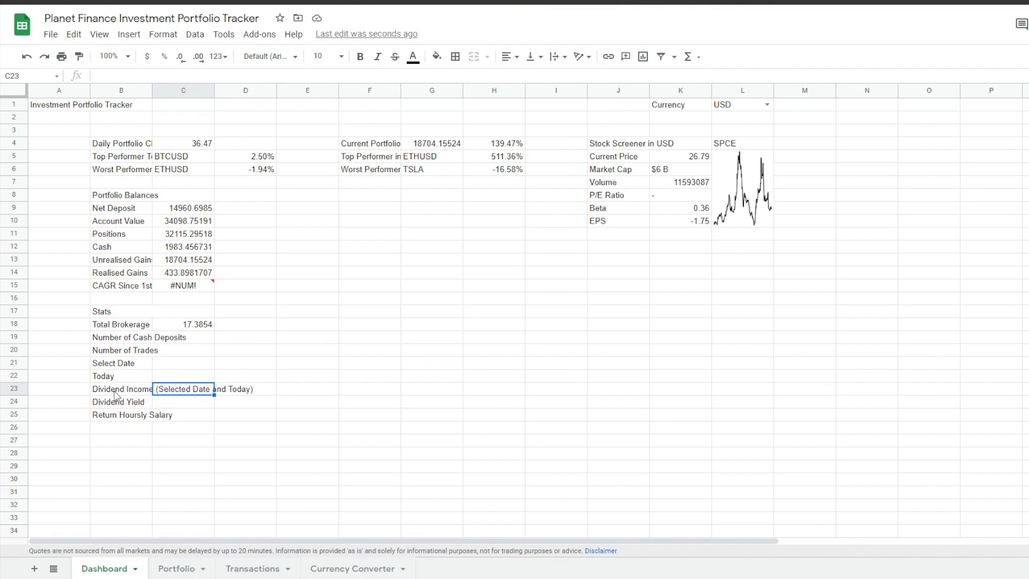
double_click(194, 338)
key("ctrl+v")
key("Return")
double_click(175, 352)
key("ctrl+v")
key("Return")
Step: Set Select Date in C21 to =TODAY()-365 and paste the current-date formula for Today into C22
double_click(188, 368)
type("=TODAY()-365")
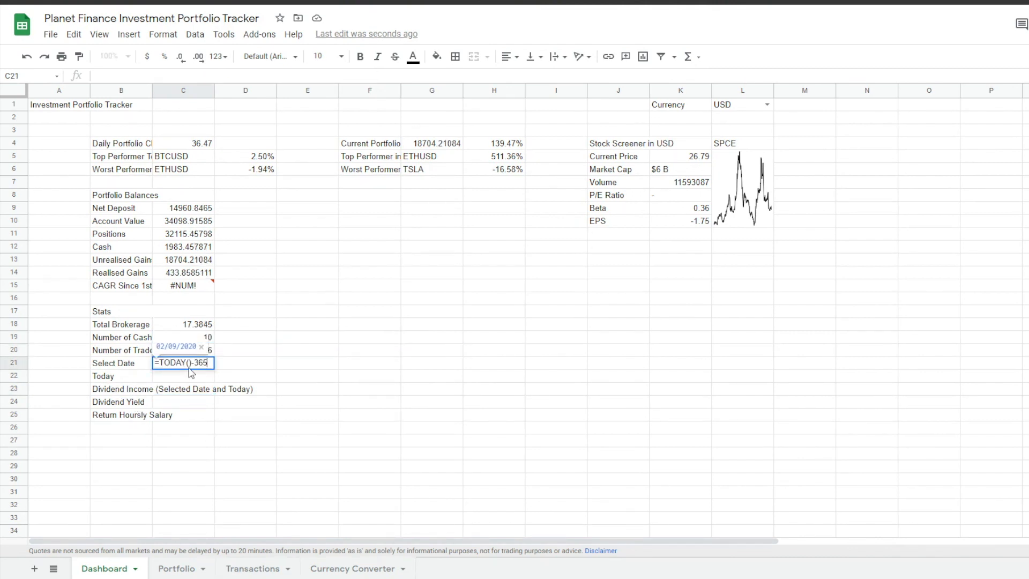
key("Return")
double_click(192, 375)
key("ctrl+v")
key("Return")
Step: Paste the Dividend Income SUMIFS formula into C23, summing TransactionsTotalConvert for "Dividend" actions between the dates in C21 and C22
double_click(194, 389)
key("ctrl+v")
key("Return")
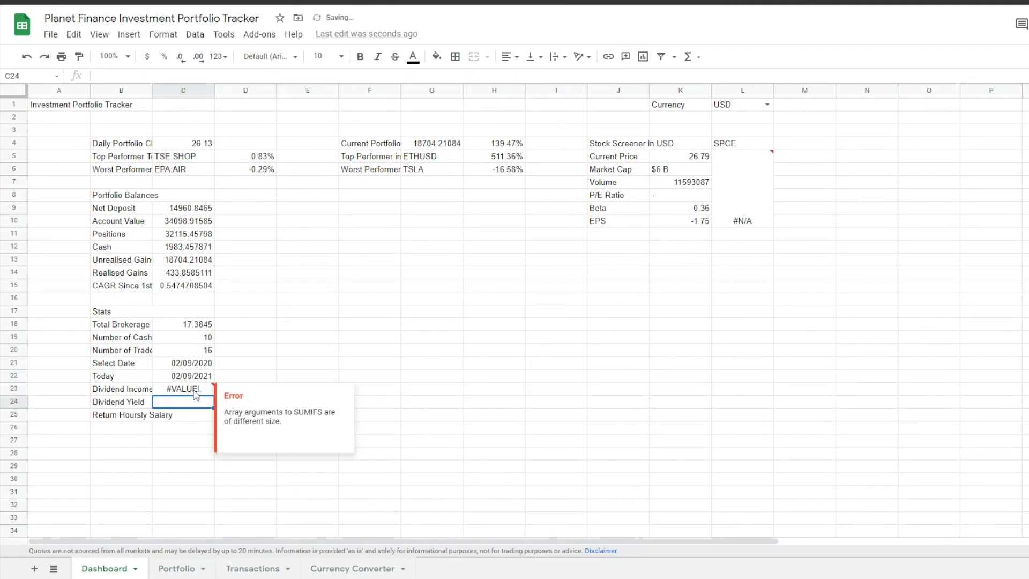
Step: Examine the named ranges in the Dividend Income formula in C23 and compare them with those defined on the Transactions sheet
left_click(194, 392)
double_click(195, 390)
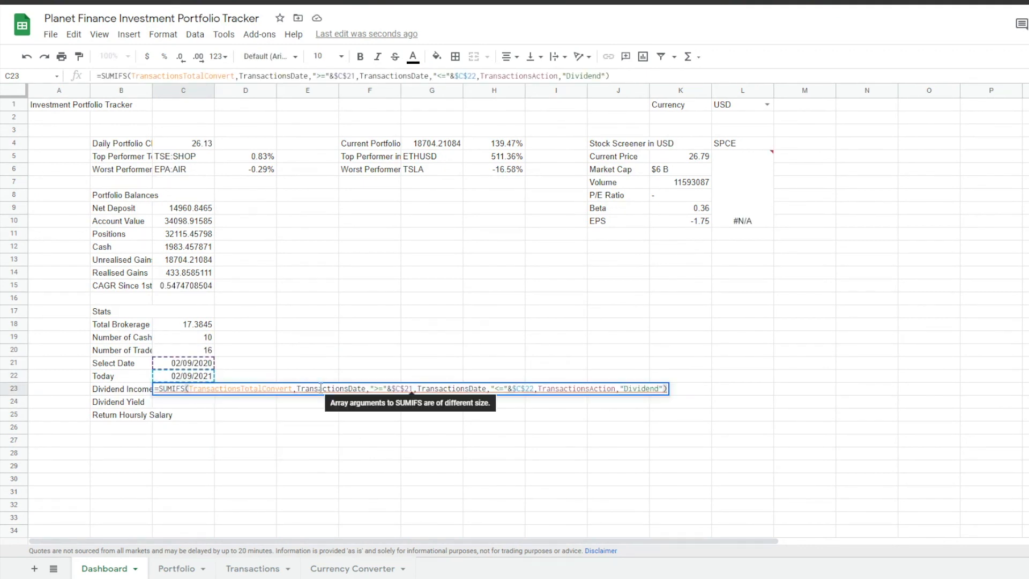
left_click(298, 387)
left_click(371, 393)
key("Return")
left_click(253, 568)
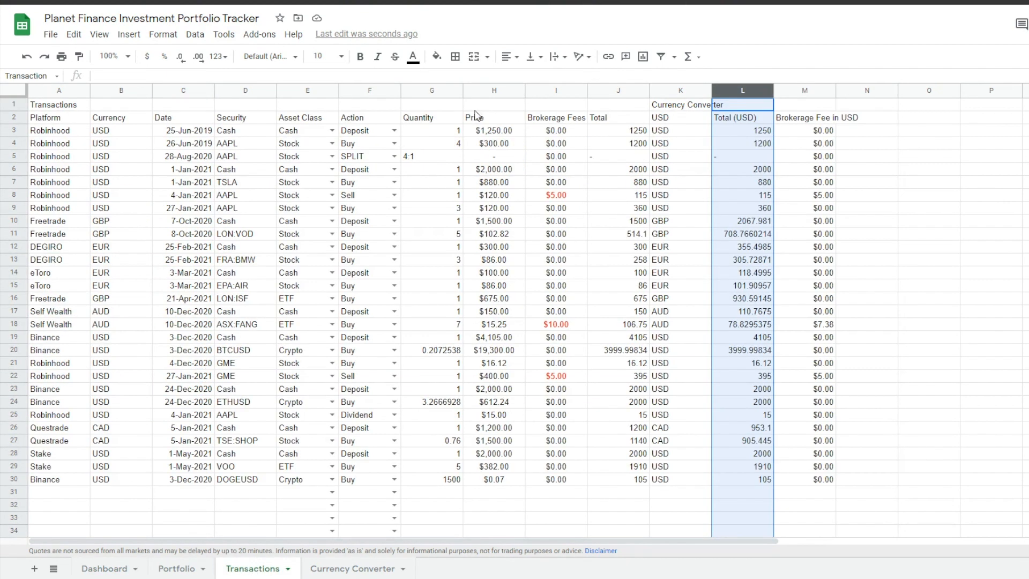
left_click(27, 76)
left_click(33, 93)
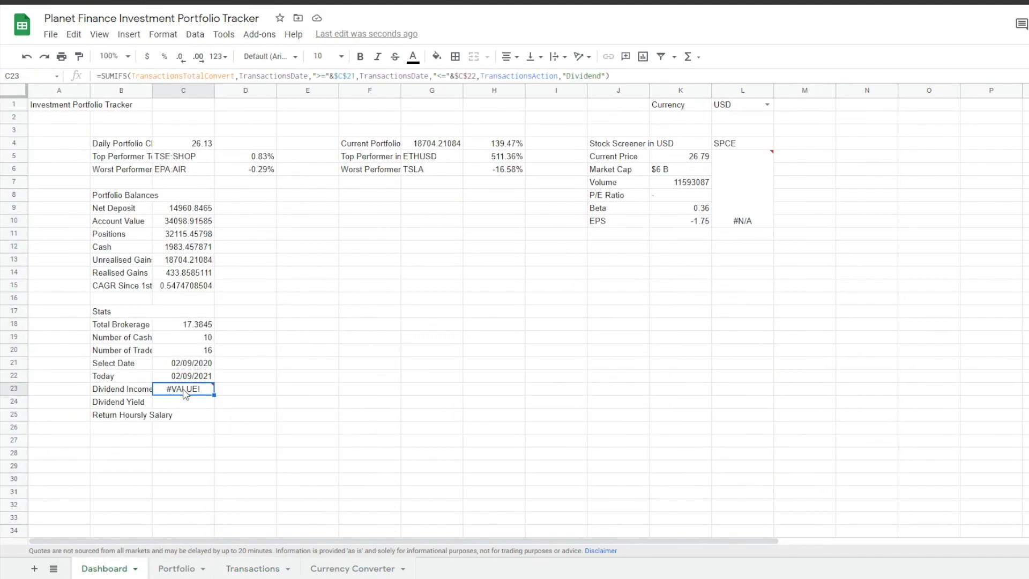
Step: Calculate Dividend Yield in C24 with =C23/C10 and format it as a percentage
key("Return")
type("=C23/C10")
key("Return")
left_click(194, 401)
left_click(164, 57)
Step: Calculate Return Hoursly Salary in C25 with =(G4)/(40*52)
left_click(183, 414)
type("=(G4)/(40*52)")
key("Return")
Step: Format the CAGR Since 1st Trade value in C15 as a percentage and review its formula
left_click(190, 285)
left_click(138, 290)
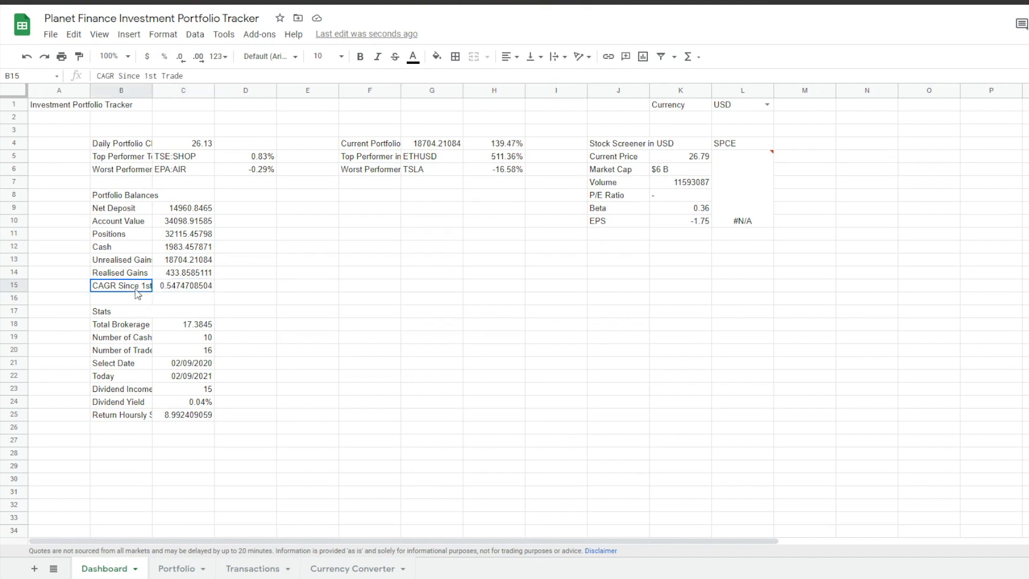
left_click(193, 284)
key("ctrl+shift+5")
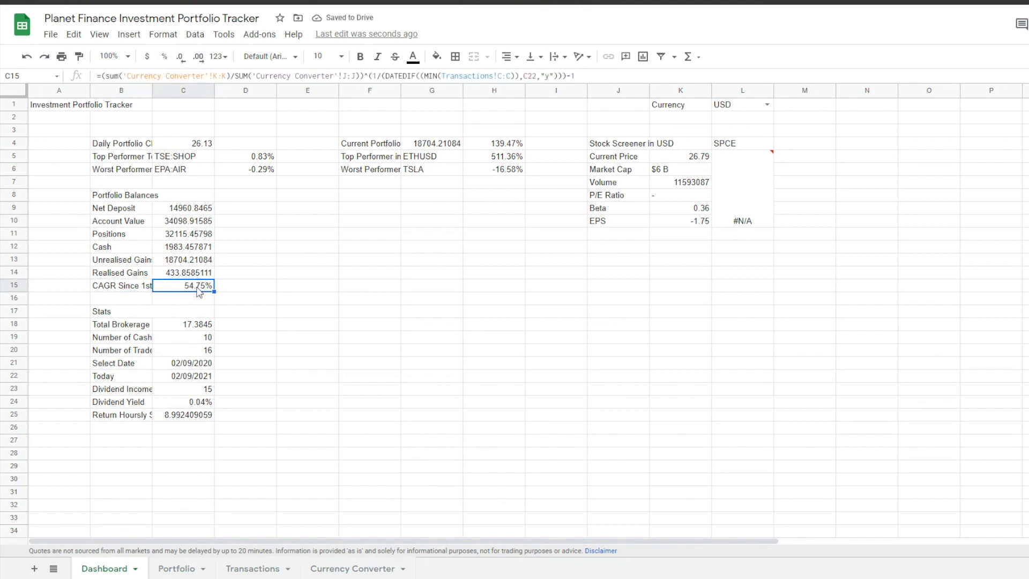
double_click(198, 290)
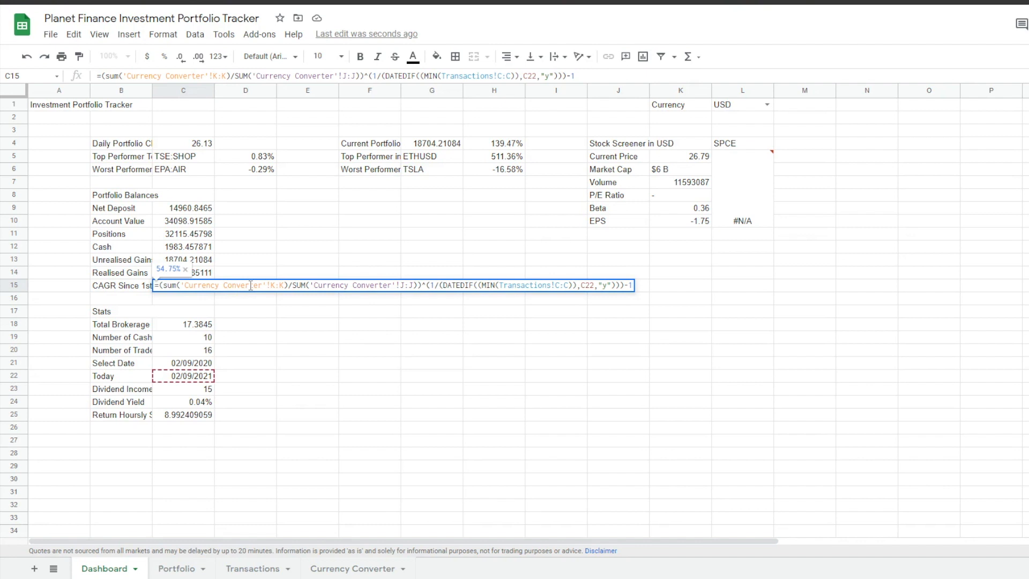
key("Return")
Step: Start a Platform Breakdown table at B33 with a Totals row and Platform, Net Deposit and Account Value headers, merging D35:E35
scroll(223, 395, "down", 3)
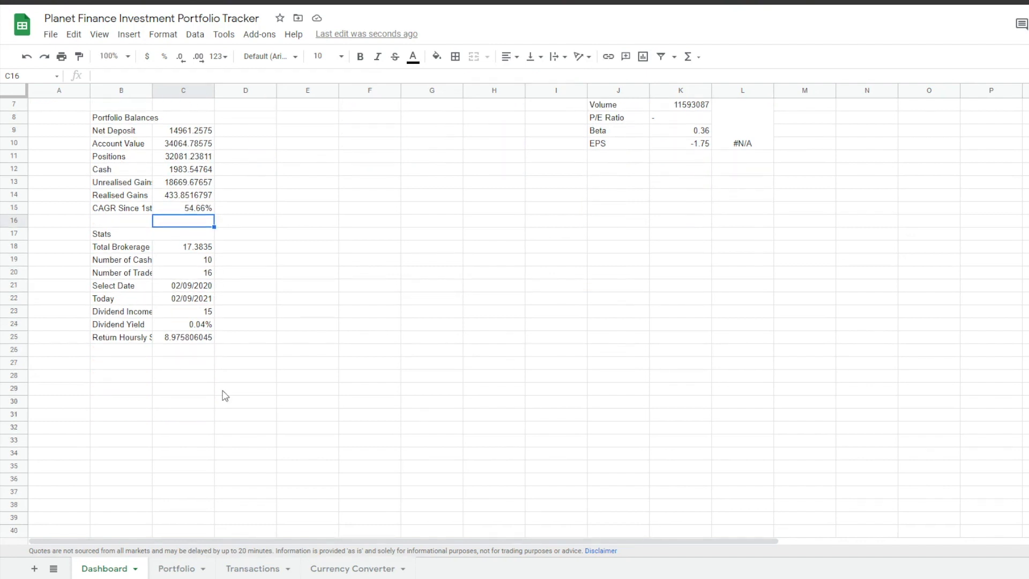
left_click(107, 428)
type("Platform Breakdown Totals PLatform\tNet Deposit\tAccount Value")
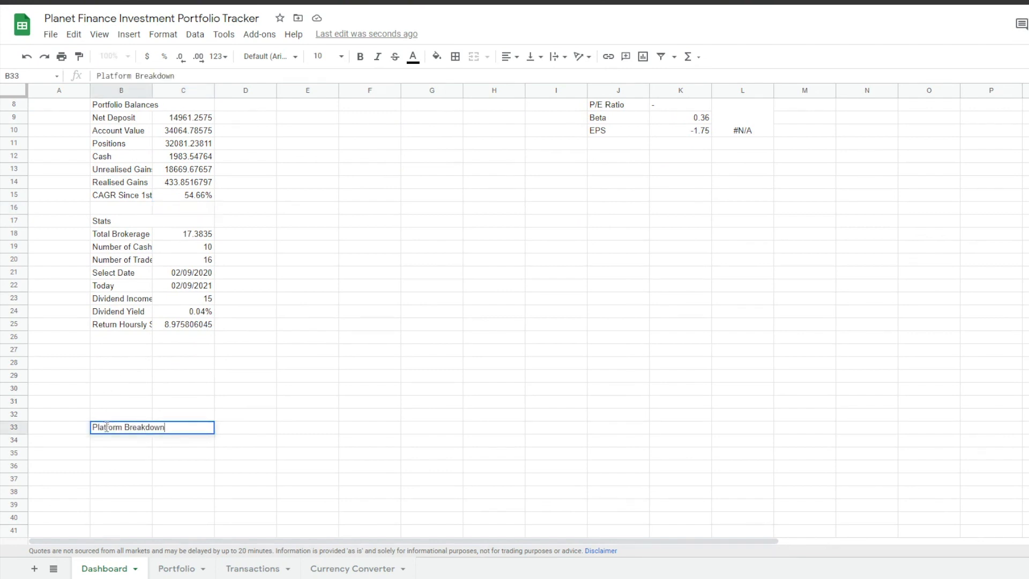
left_click_drag(246, 453, 308, 453)
left_click(474, 57)
Step: Correct the Platform header and add Positions, Cash, Unrealised Gains, Realised Gains, Current Return, Dividend Income and Dividend Yield headers in F35:L35
key("Left")
key("Left")
type("Platform\tNet Deposit\tAccount Value\tPositions\tCash\tUnrealised Gains\tRealised Gains\tCurrent Return\tDividend Income\tDividend Yield")
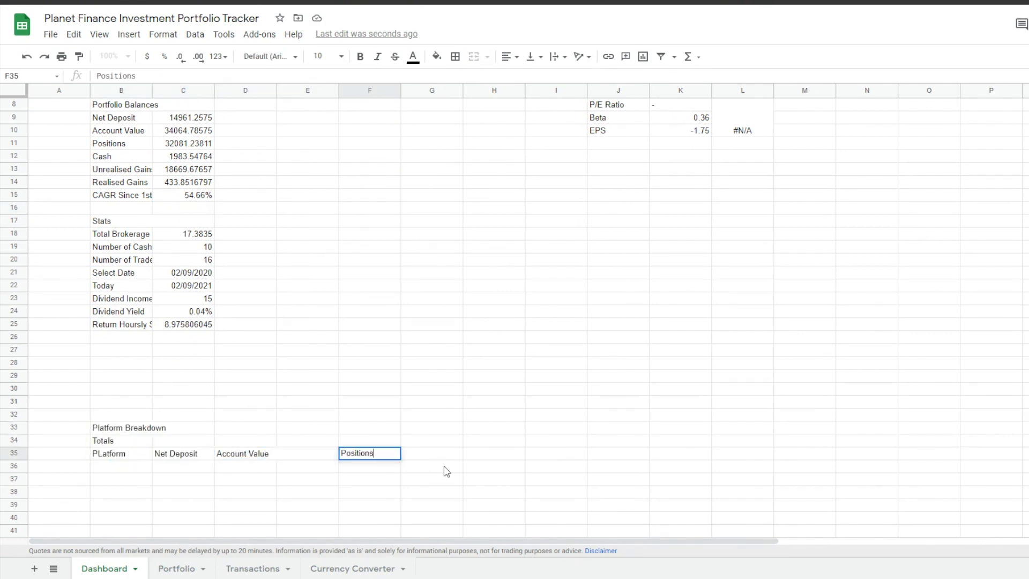
Step: Paste the platform list formula into B36 and the Net Deposit SUMIFS formula into C36, and fill Net Deposit down the table
scroll(163, 441, "up", 3)
scroll(163, 441, "down", 5)
key("ctrl+v")
key("Tab")
key("ctrl+v")
key("Return")
key("ctrl+Return")
scroll(231, 421, "down", 3)
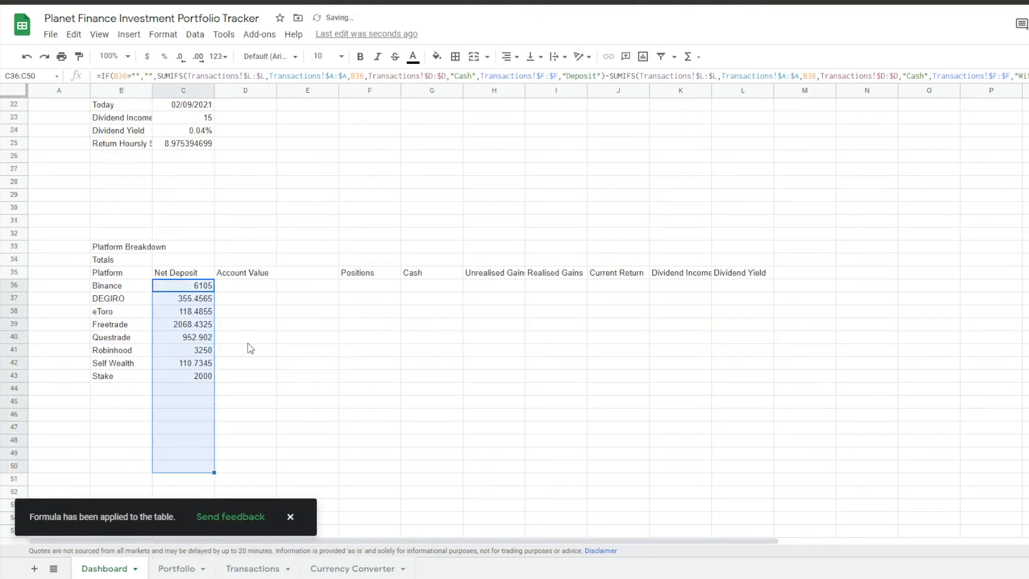
Step: Delete all the empty rows below row 51 of the Dashboard
left_click(13, 452)
key("ctrl+shift+Down")
right_click(15, 119)
left_click(86, 269)
left_click(122, 313)
Step: Calculate Account Value with =IF(B36="","",F36+G36) in D36, merged across D:E and filled down to row 51
left_click(245, 311)
type("=IF(B36=\"\",\"\",F36+G36)")
key("Return")
left_click_drag(245, 312, 340, 563)
left_click(474, 57)
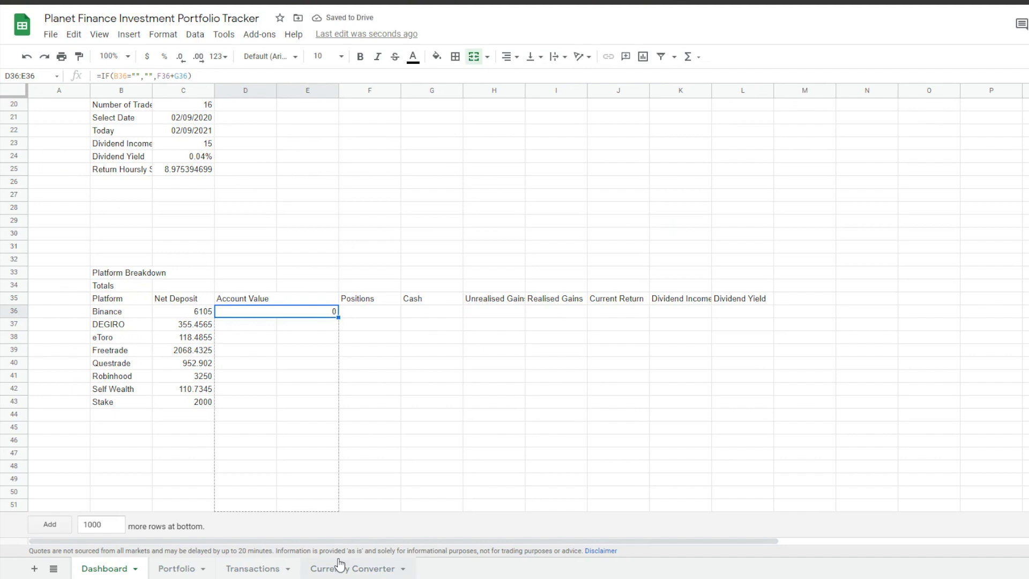
Step: Calculate Positions per platform from F36 down with =IF(B36="","",SUMIF('Currency Converter'!N:N,B36,'Currency Converter'!K:K))
left_click(370, 311)
key("ctrl+v")
left_click(416, 391)
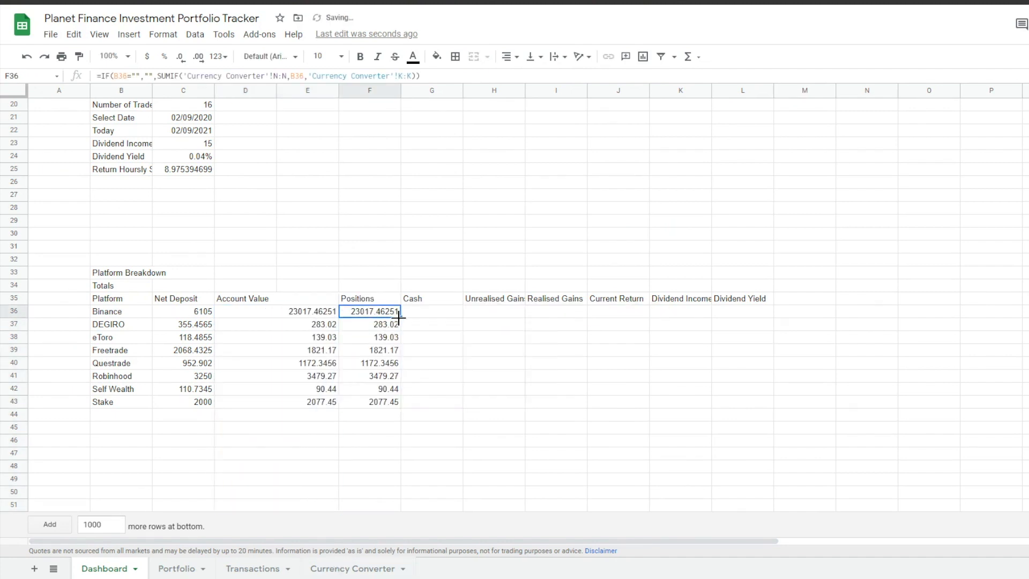
Step: Calculate each platform's Cash from G36 down with SUMIFS over the Transactions sheet's converted totals, platform and action columns
left_click(432, 312)
type("=if(B36=\"\",\"\",SUMIFS(Transactions!L:L,Transactions!A:A,B36,Transactions!F:F,\"Deposit\")+SUMIFS(Transactions!L:L,Transactions!A:A,B36,Transactions!F:F,\"Sell\")+SUMIFS(Transactions!L:L,Transactions!A:A,B36,Transactions!F:F,\"Dividend\")+SUMIFS(Transactions!L:L,Transactions!A:A,B36,Transactions!F:F,\"Interest\")+SUMIFS(Transactions!L:L,Transactions!A:A,B36,Transactions!F:F,\"Adjustment\")-SUMIFS(Transactions!L:L,Transactions!A:A,B36,Transactions!F:F,\"Buy\")-SUMIFS(Transactions!L:L,Transactions!A:A,B36,Transactions!F:F,\"Withdrawal\"))")
key("Return")
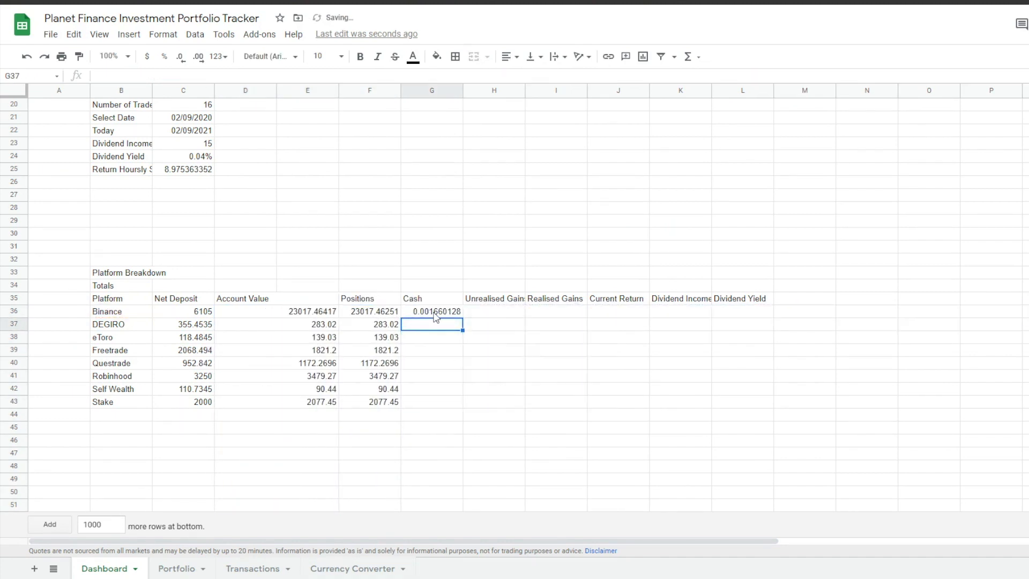
left_click(436, 327)
Step: Calculate Unrealised Gains in H36:H51 with =IF(B36="","",SUMIF('Currency Converter'!N:N,B36,'Currency Converter'!M:M))
double_click(494, 312)
type("=IF(B36=\"\",\"\",SUMIF('Currency Converter'!N:N,B36,'Currency Converter'!M:M))")
key("Return")
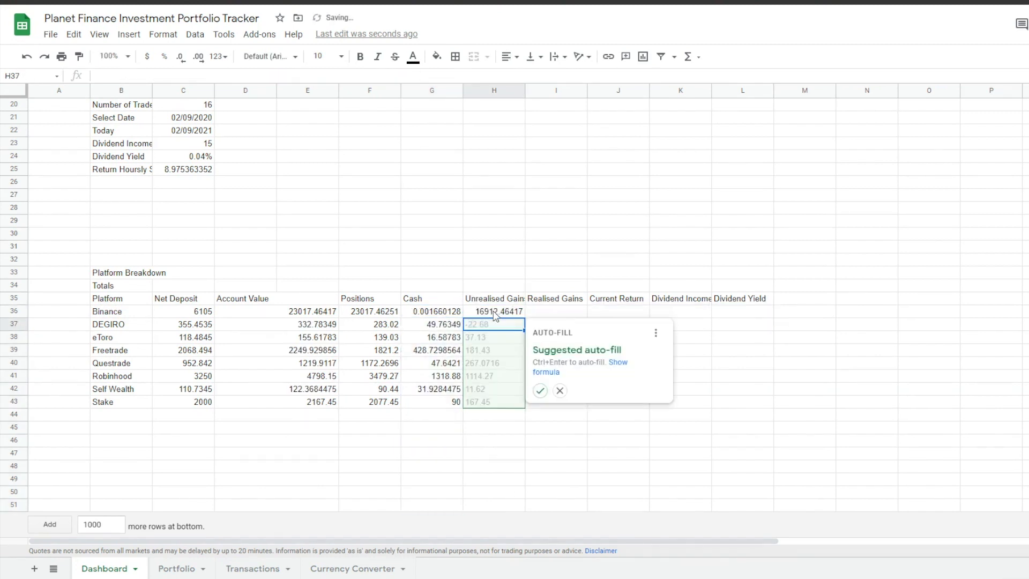
key("ctrl+Return")
left_click(495, 507, "shift")
Step: Paste the Realised Gains formula into I36 and fill it down to row 51
double_click(581, 312)
key("ctrl+v")
key("Return")
key("ctrl+Return")
left_click(581, 507, "shift")
Step: Paste the Current Return formula into J36 and fill it down to row 51
double_click(618, 311)
key("ctrl+v")
key("Return")
key("ctrl+Return")
left_click(618, 507, "shift")
Step: Calculate Dividend Income in K36:K51 with SUMIFS on TransactionsTotalConvert, matching the C21 to C22 dates, "Dividend" action and TransactionsPlatform in B36
left_click(681, 313)
type("=if(B36=\"\",\"\",SUMIFS(TransactionsTotalConvert,TransactionsDate,\">=\"&$C$21,TransactionsDate,\"<=\"&$C$22,TransactionsAction,\"Dividend\",TransactionsPlatform,B36))")
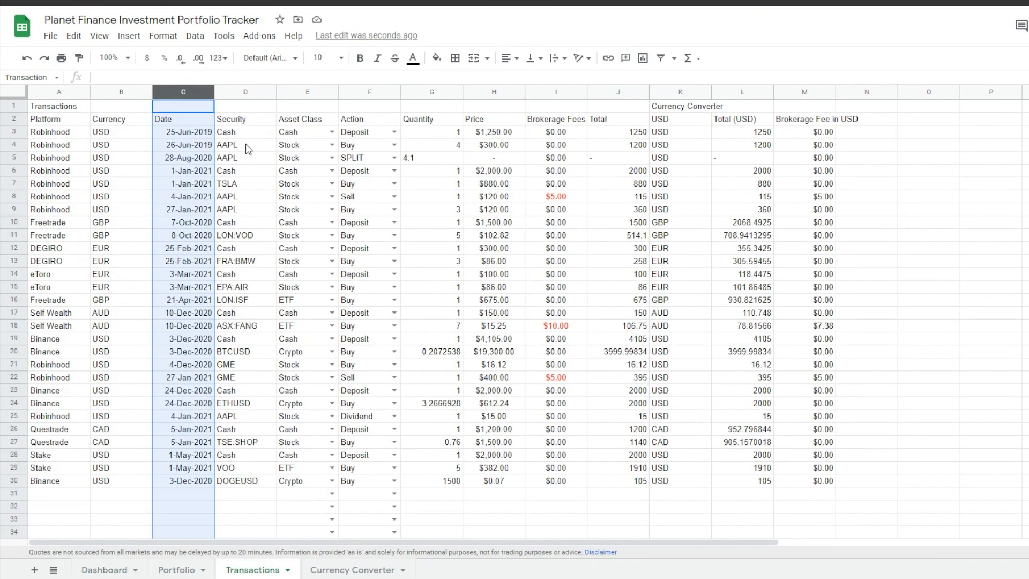
key("Return")
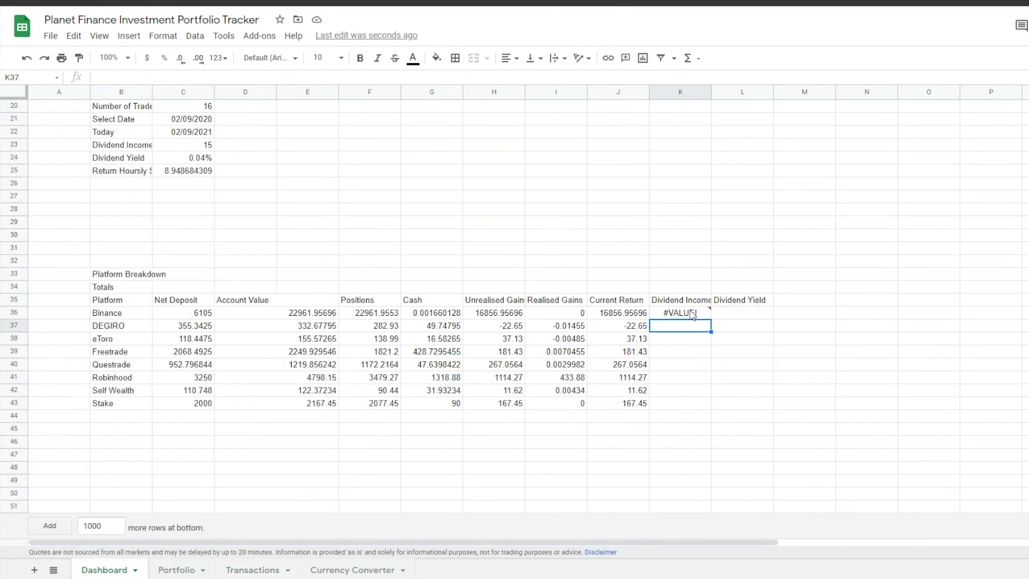
key("ctrl+Return")
left_click(680, 506, "shift")
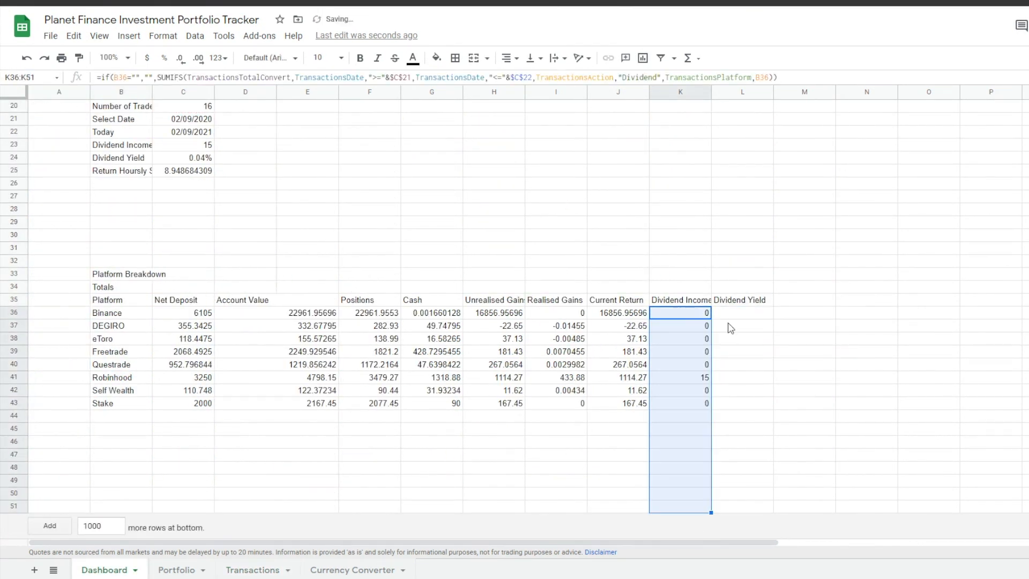
Step: Calculate Dividend Yield in L36:L51 with =IF(B36="","",K36/D36) and format it as a percentage
double_click(742, 312)
type("=IF(B36=\"\",\"\",K36/D36)")
key("Return")
key("ctrl+Return")
left_click(758, 507, "shift")
left_click(164, 58)
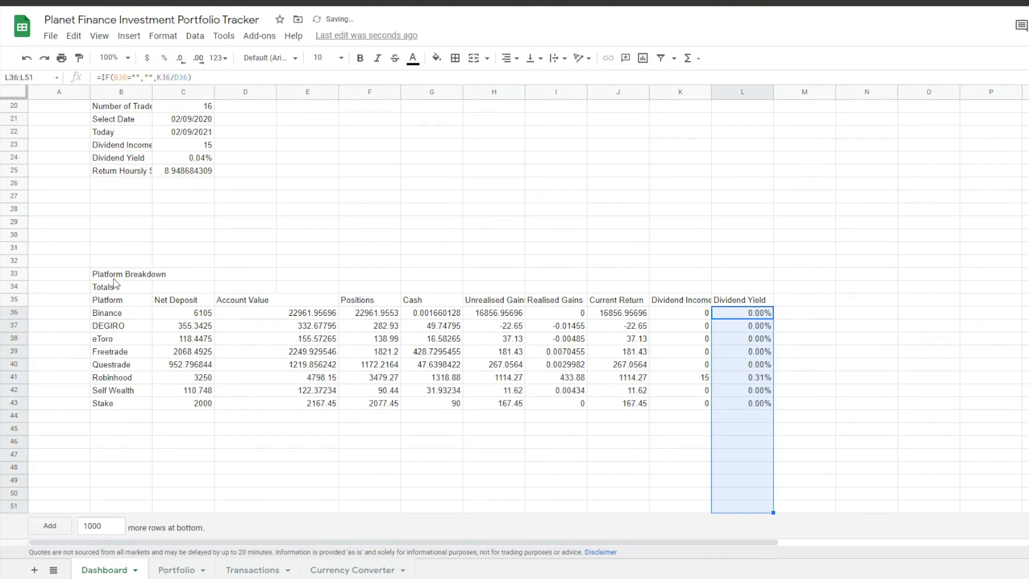
Step: Total Net Deposit in C34 with =SUM(C36:C43) and merge D34:E34 in the Totals row
left_click(129, 274)
scroll(214, 301, "up", 1)
left_click(199, 328)
type("=SUM(C36:C43)")
key("Return")
left_click_drag(246, 328, 297, 328)
left_click(484, 60)
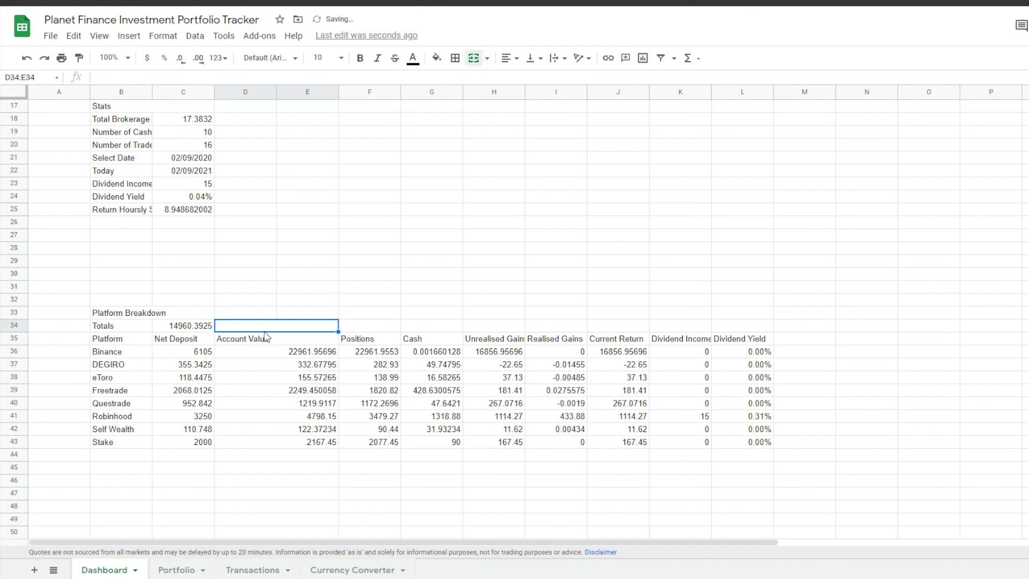
Step: Fill the Totals row from F34 to K34 with each column's total, using formulas like =SUMIF(G36:G,"<>#N/A")
left_click(370, 326)
type("=SUM(F36:F43)")
key("Tab")
double_click(455, 324)
type("=SUM(G36:G43)")
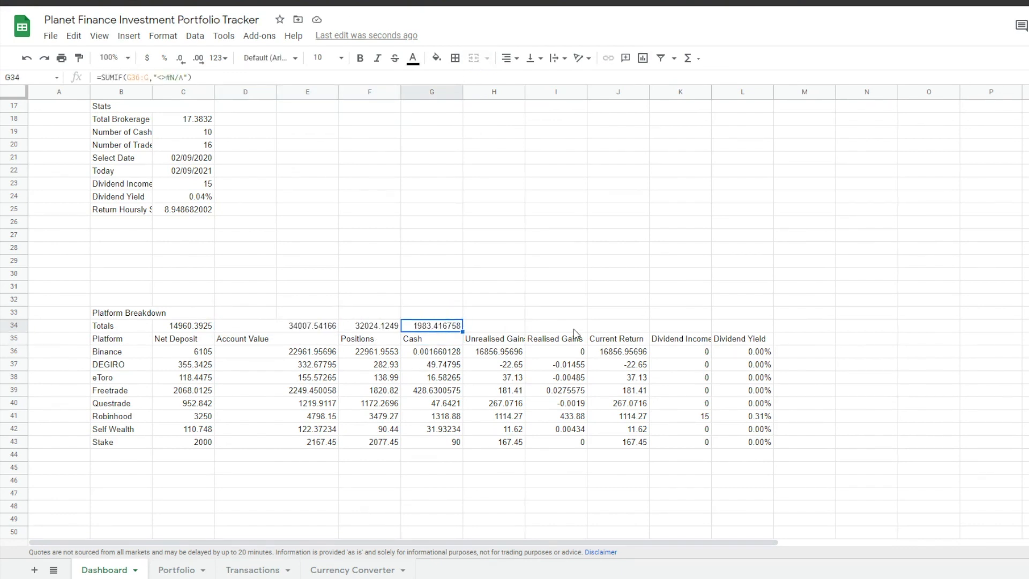
key("Tab")
type("=SUM(H36:H43)")
key("Tab")
type("=SUM(I36:I43)\t=SUM(J36:J43)\t=SUM(K36:K43)")
Step: Calculate the overall Dividend Yield in L34 with =$K$34/$D$34 and format it as a percentage
key("Tab")
type("=$K$34/$D$34")
key("Return")
left_click(164, 58)
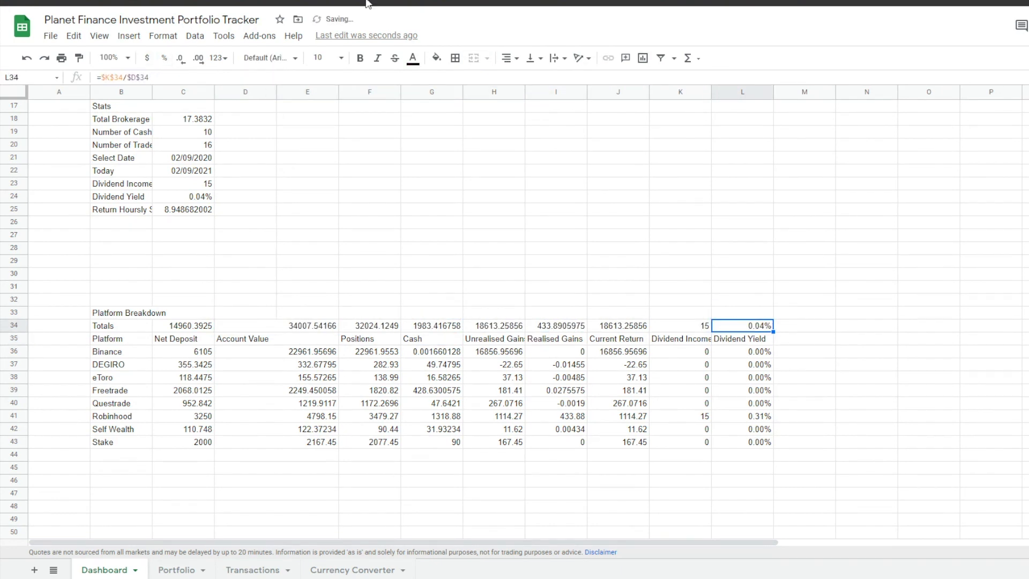
Step: Review the layout and formatting of the Dashboard, Portfolio and Transactions sheets
scroll(561, 285, "up", 5)
key("ctrl+Home")
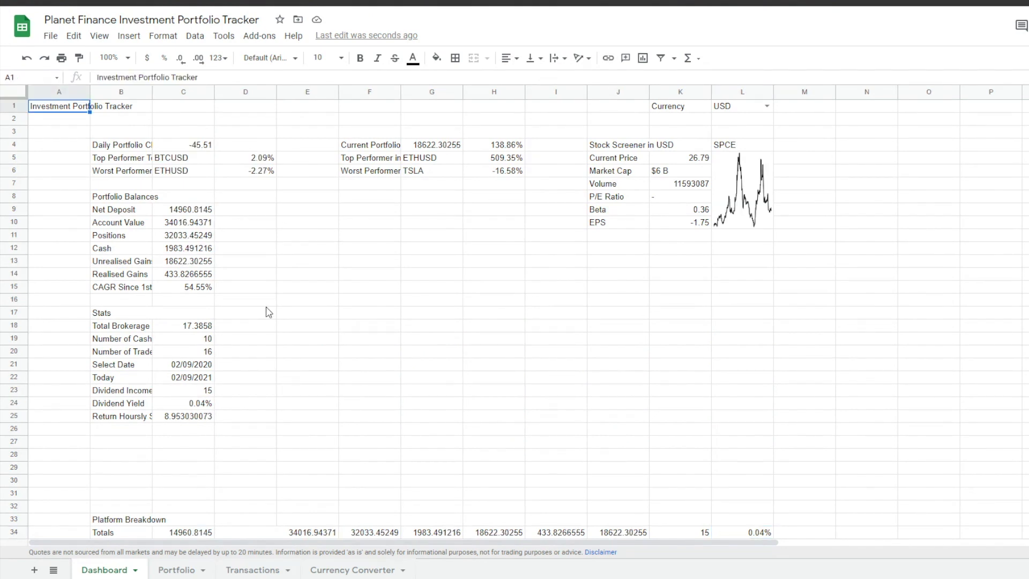
scroll(269, 312, "down", 5)
scroll(269, 312, "up", 5)
left_click(493, 145)
left_click(43, 110)
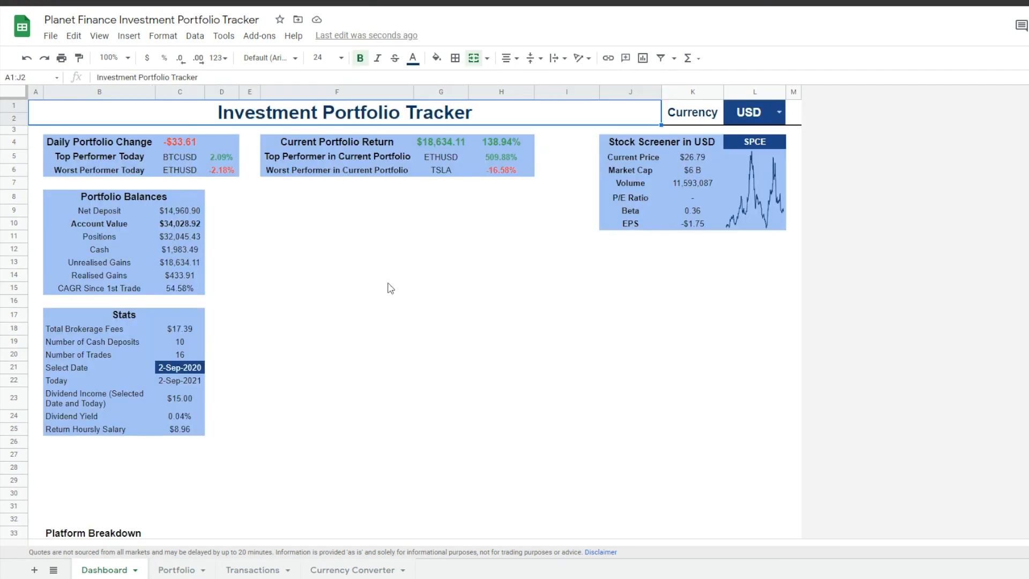
left_click(176, 570)
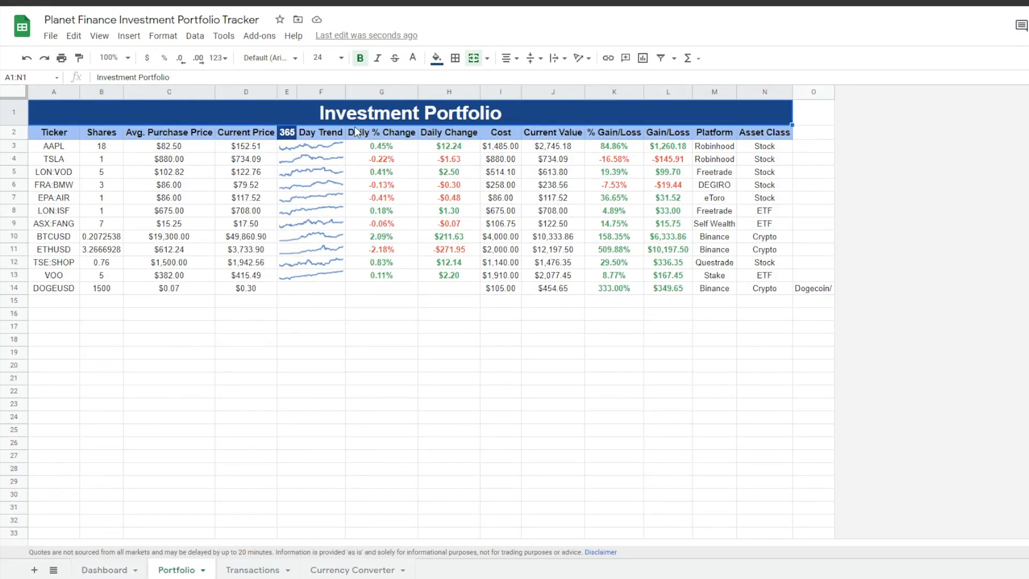
left_click(249, 566)
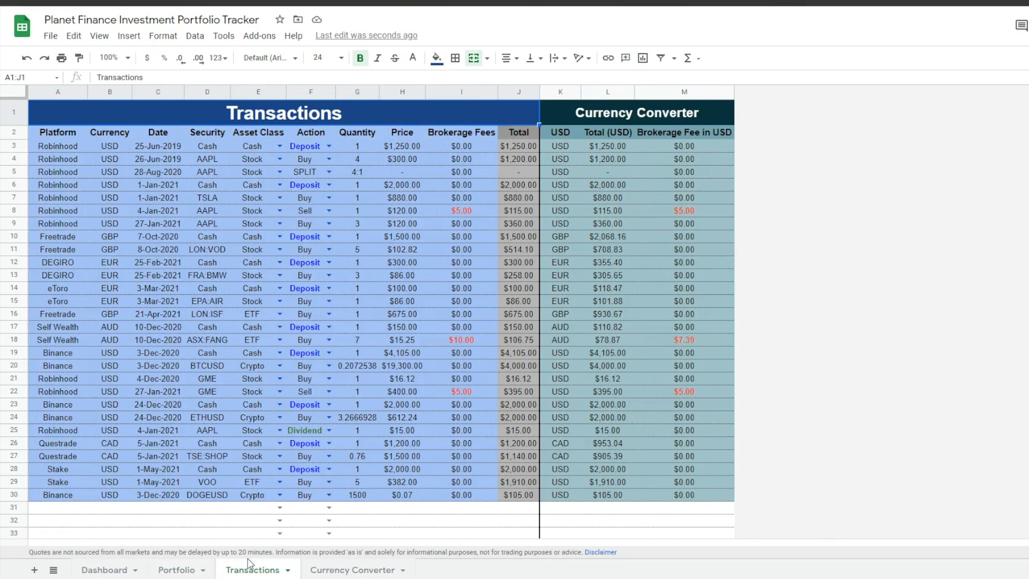
left_click(61, 145)
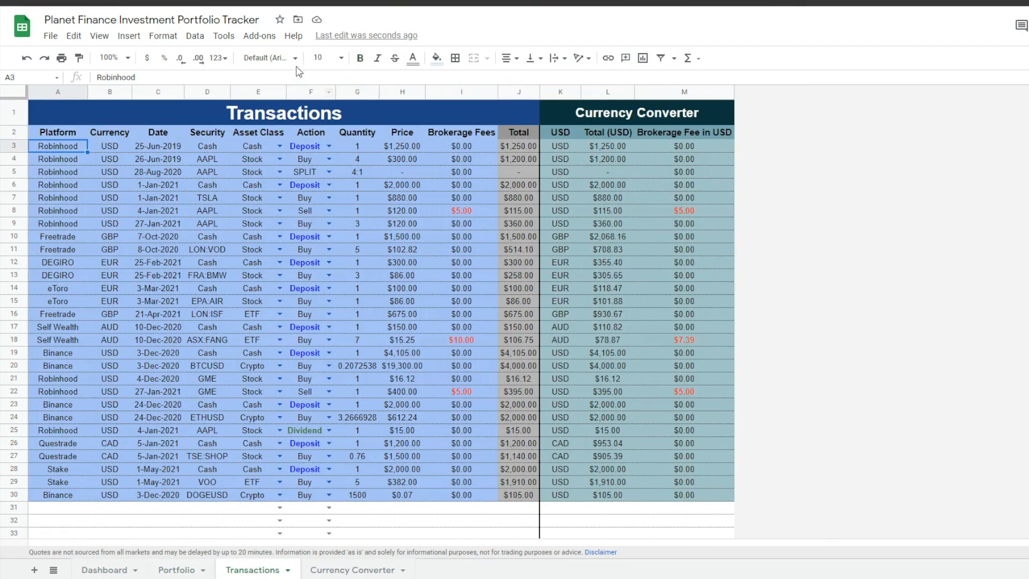
key("Up")
key("Up")
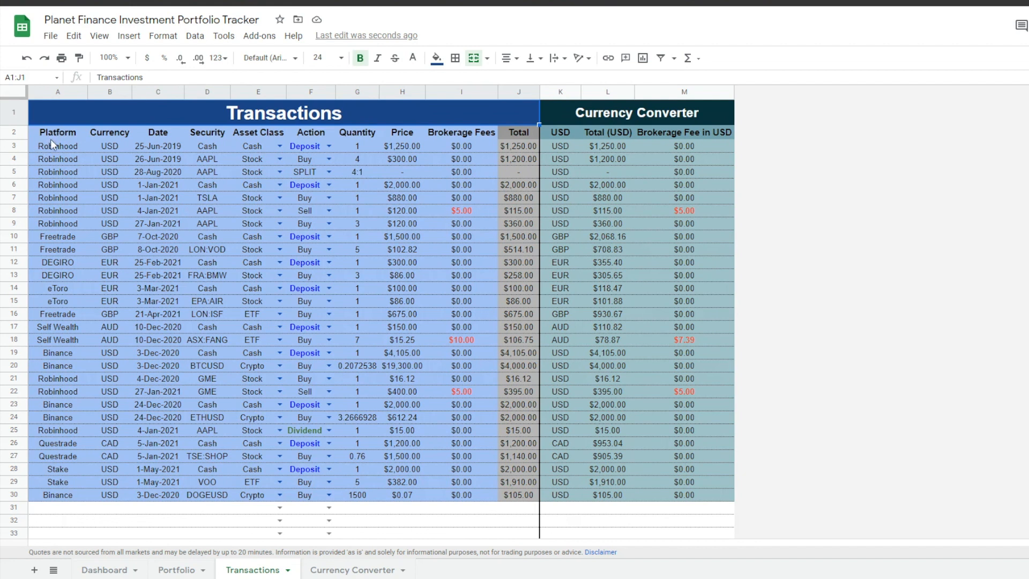
Step: Freeze the first two rows on the Transactions and Portfolio sheets
left_click(46, 144)
left_click(99, 35)
mouse_move(129, 35)
mouse_move(114, 57)
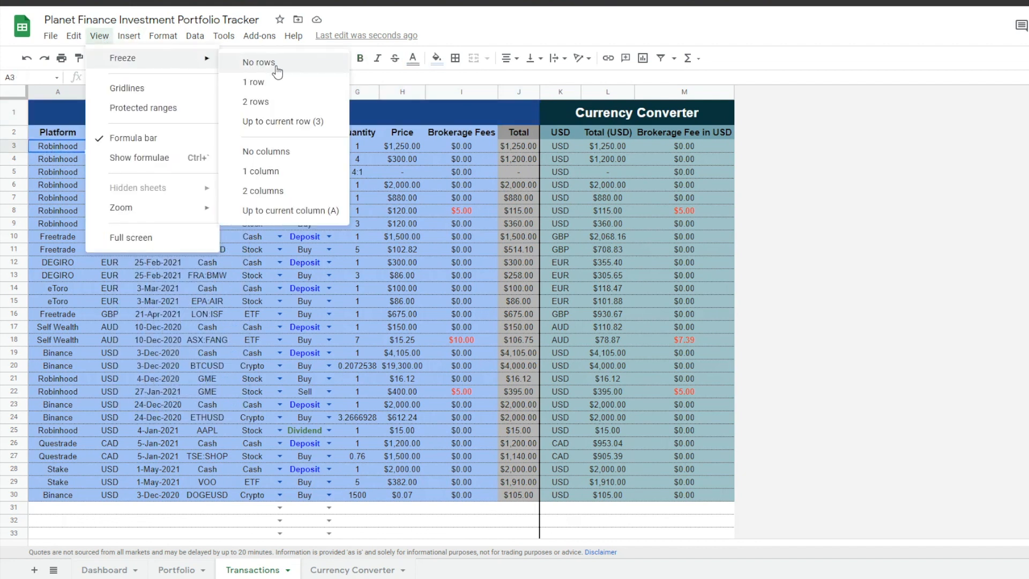
left_click(275, 103)
scroll(164, 209, "down", 4)
left_click(177, 569)
left_click(99, 35)
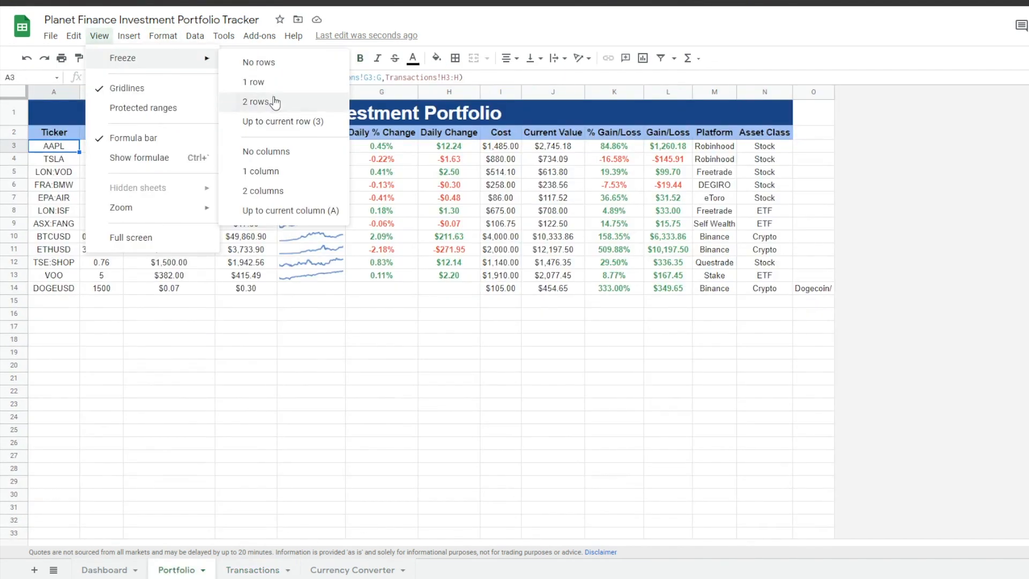
left_click(272, 101)
Step: Freeze the first two rows on the Currency Converter and Dashboard sheets
left_click(352, 570)
left_click(99, 36)
left_click(271, 101)
left_click(104, 570)
left_click(99, 35)
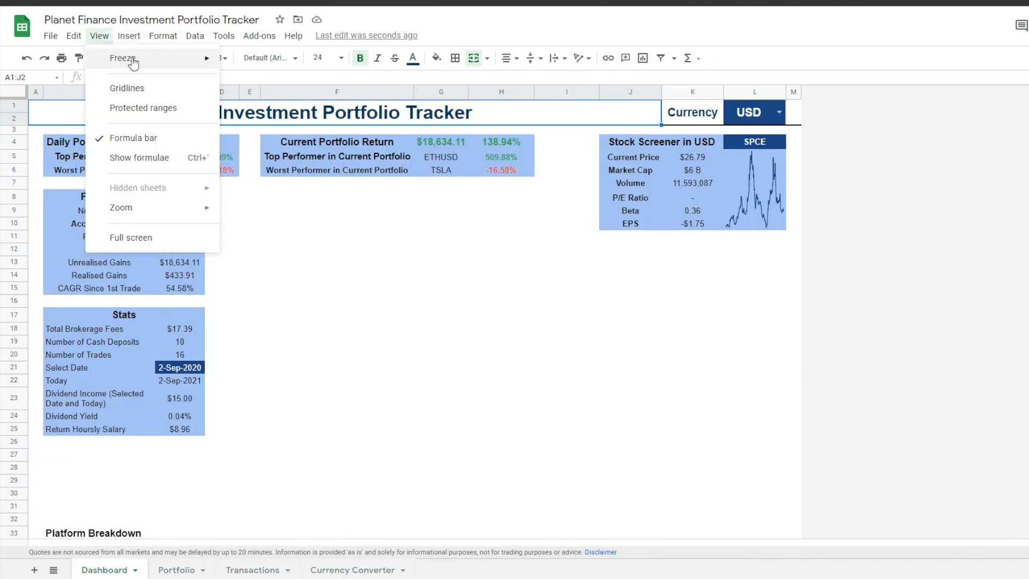
left_click(272, 102)
Step: Insert a column chart on the Dashboard with the data range 'Currency Converter'!A2:O
left_click(253, 206)
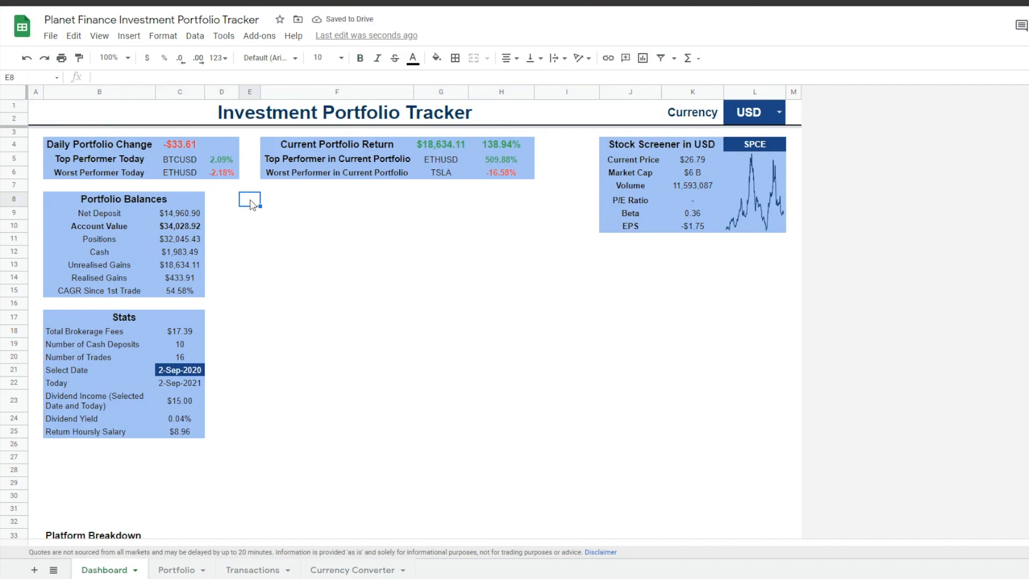
left_click(128, 42)
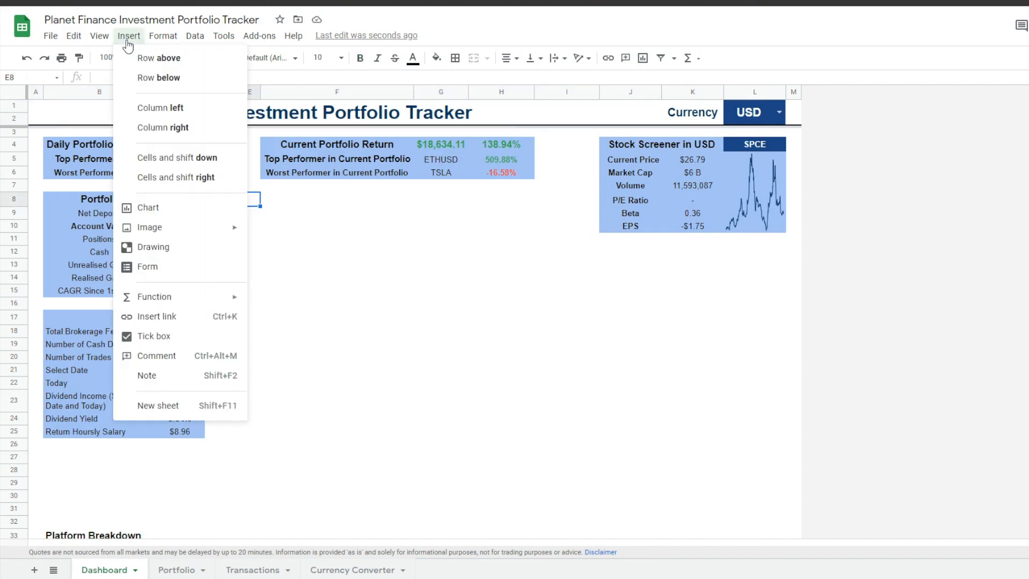
left_click(168, 208)
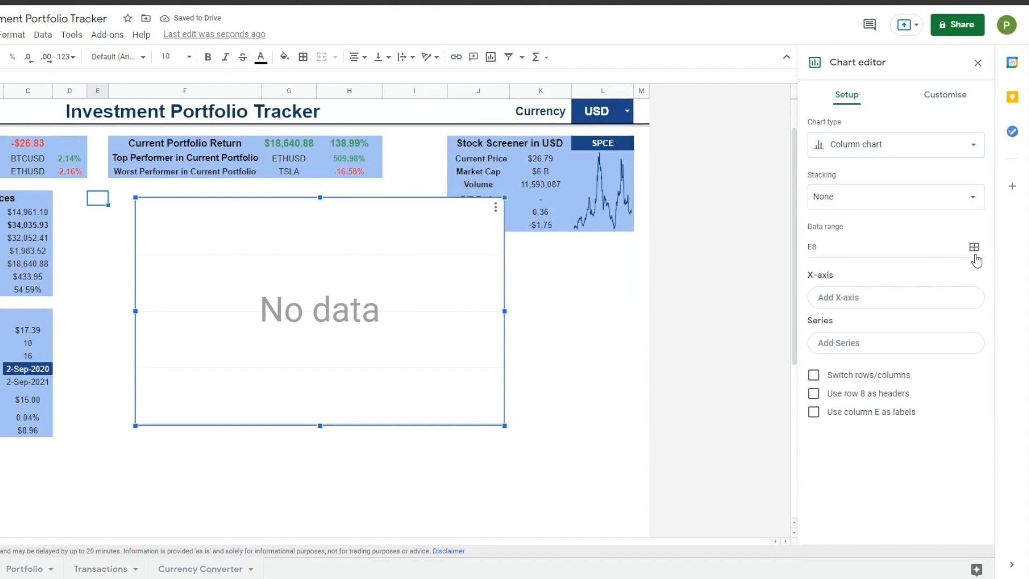
left_click(974, 247)
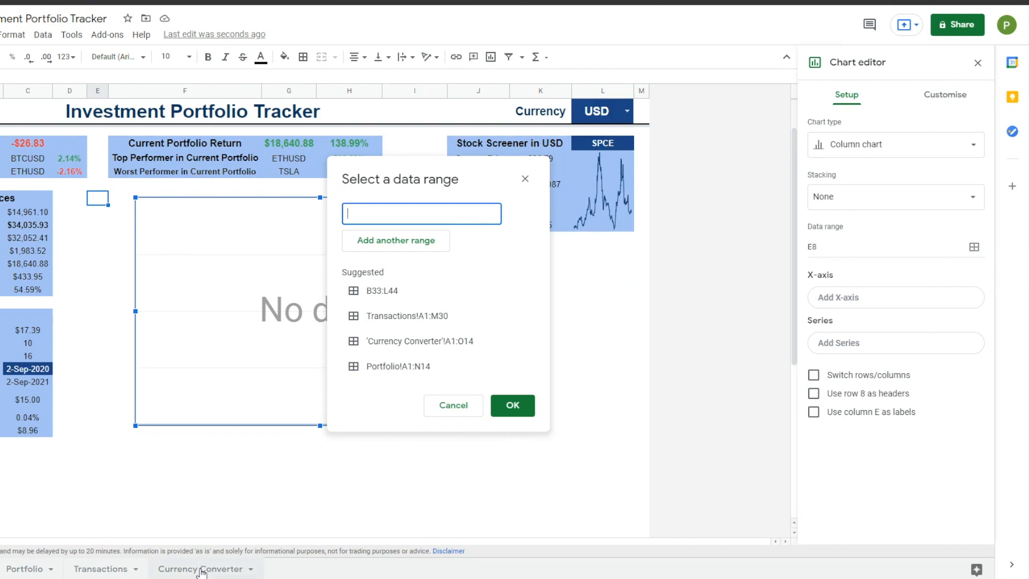
left_click(200, 569)
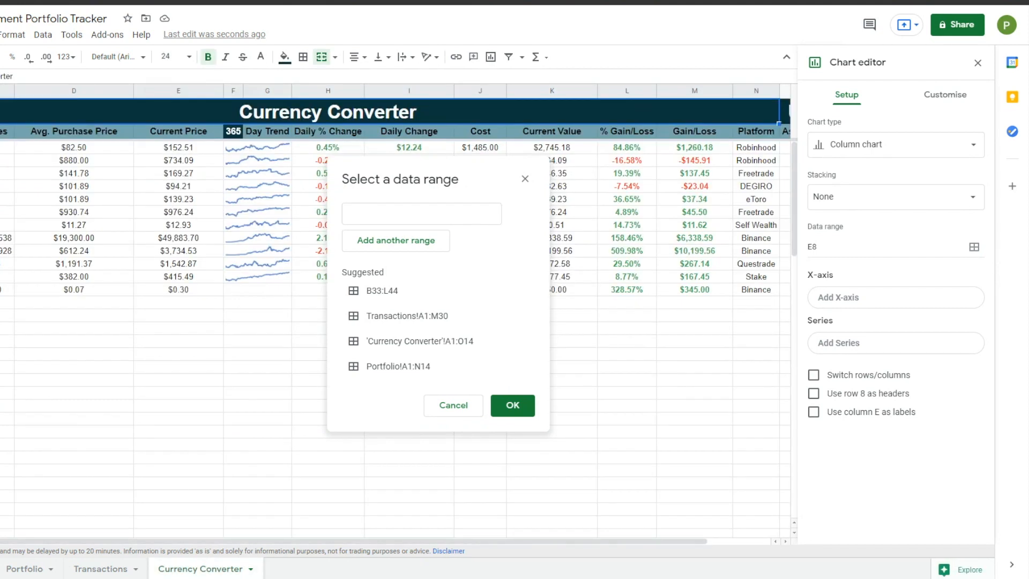
left_click_drag(1, 131, 713, 302)
left_click(487, 213)
key("BackSpace")
key("BackSpace")
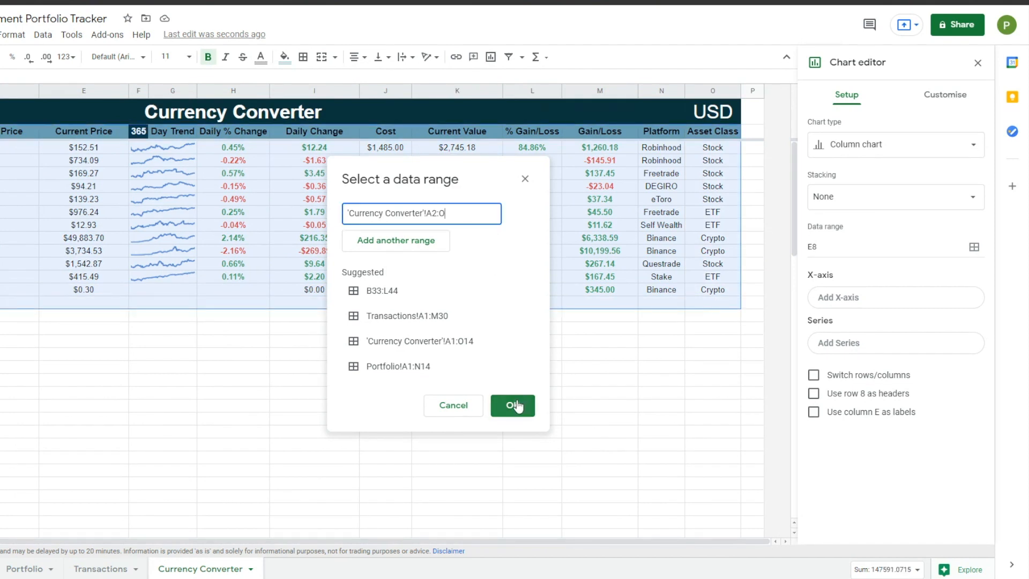
left_click(516, 406)
Step: Set the column chart's X-axis to Ticker and replace all its series with only % Gain/Loss
left_click(845, 298)
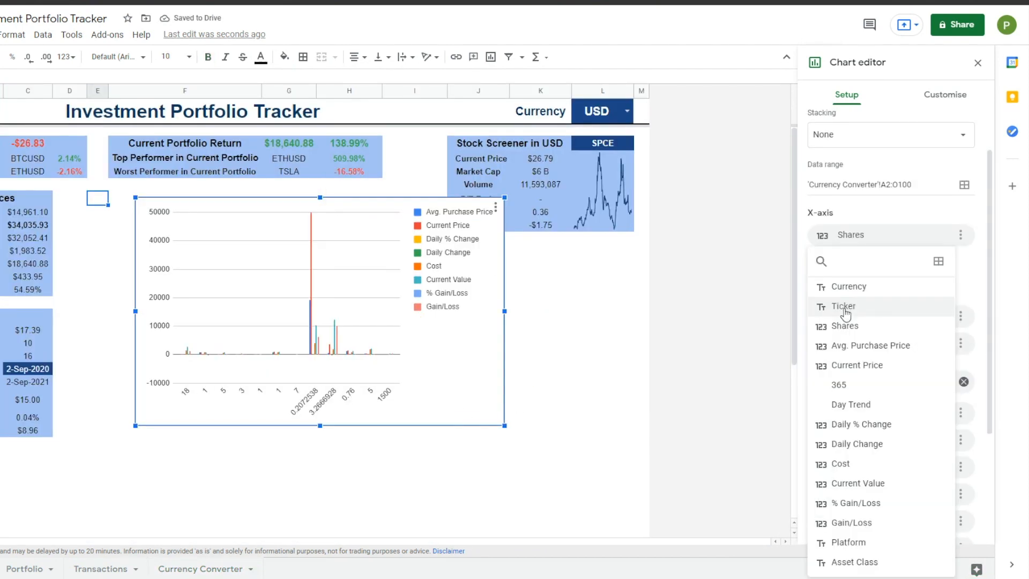
left_click(846, 308)
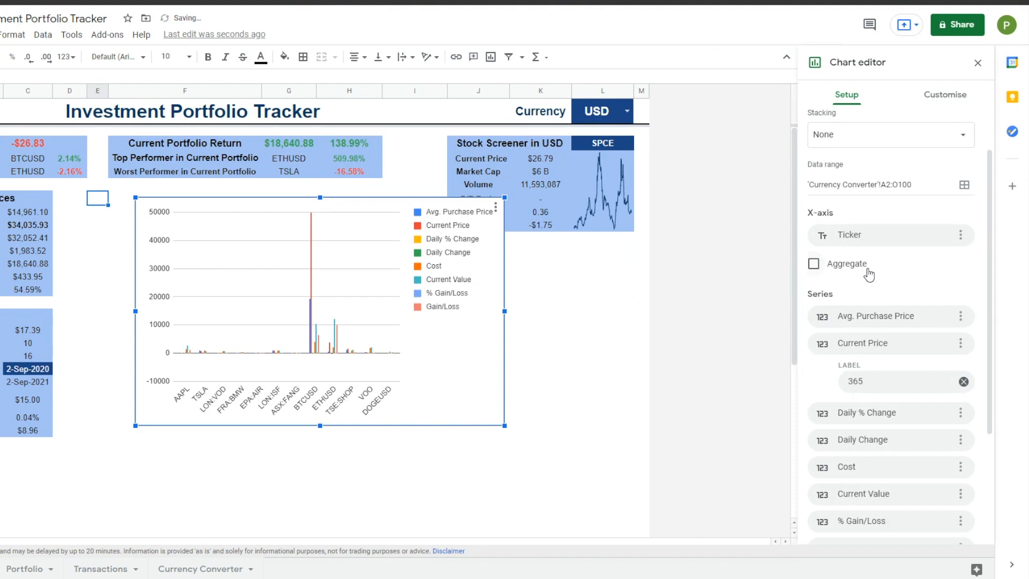
scroll(870, 303, "down", 2)
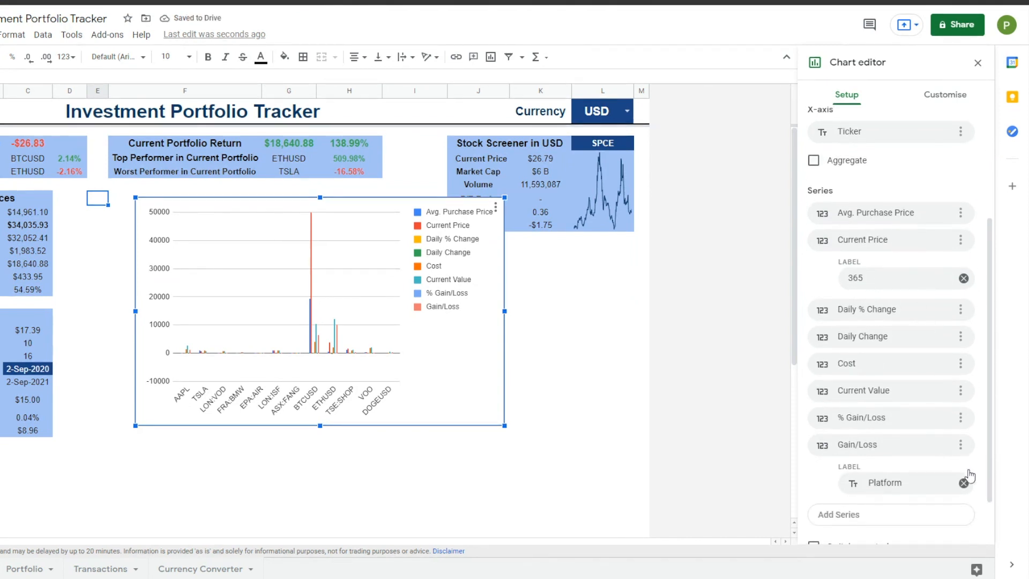
left_click(960, 445)
left_click(936, 472)
left_click(961, 417)
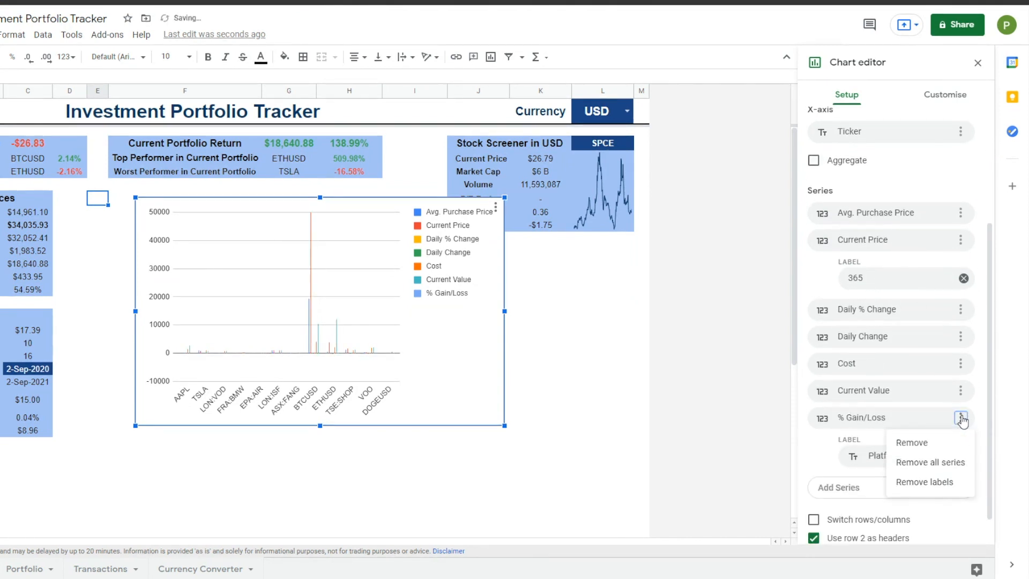
left_click(930, 462)
left_click(846, 428)
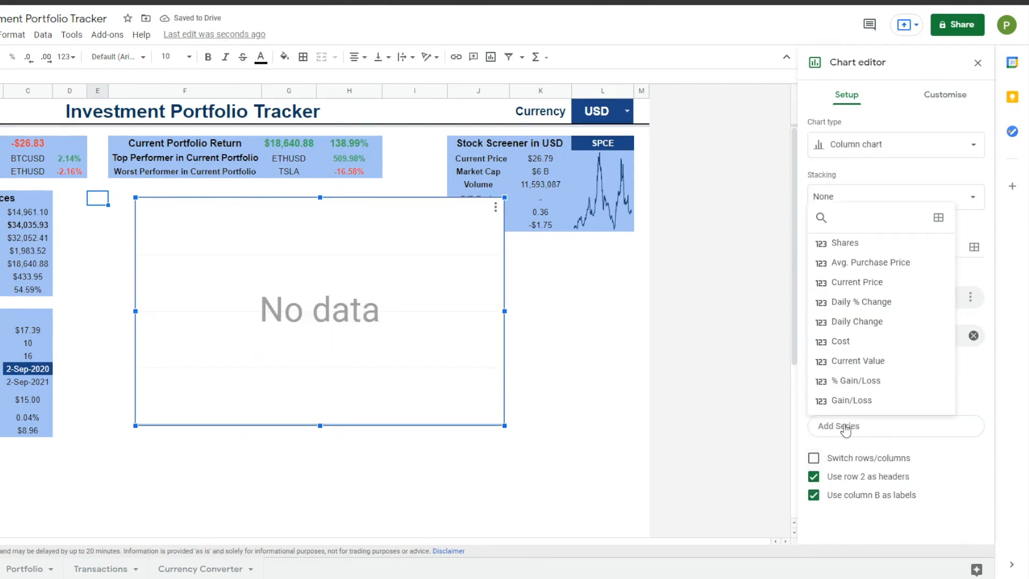
left_click(857, 380)
Step: Title the column chart "Investment Performances"
left_click(945, 94)
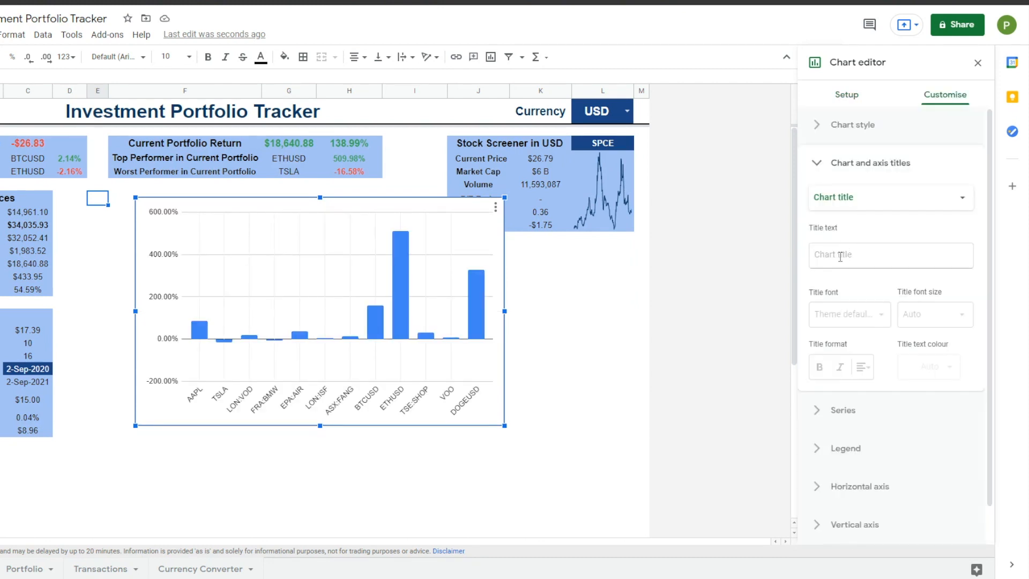
left_click(841, 256)
type("Investment Performances")
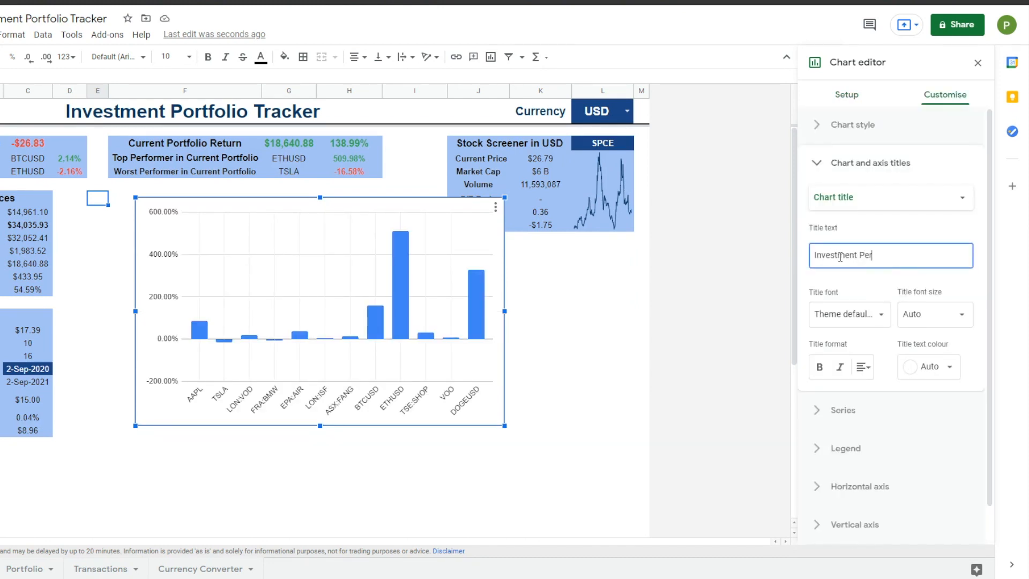
key("Return")
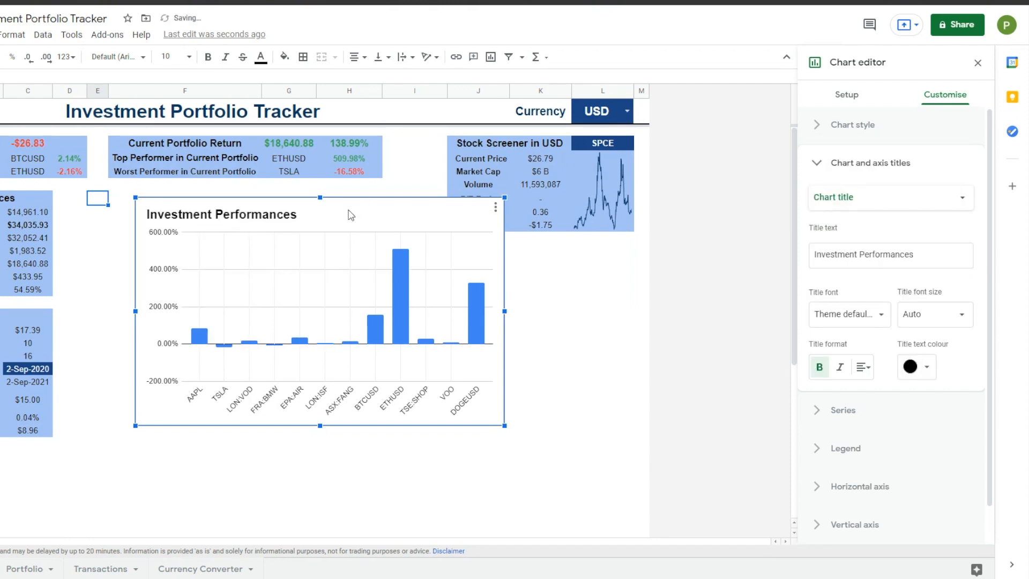
Step: Shrink the Investment Performances chart and place it beside Portfolio Balances, below the Current Portfolio Return block
left_click_drag(346, 214, 281, 208)
left_click_drag(438, 420, 345, 372)
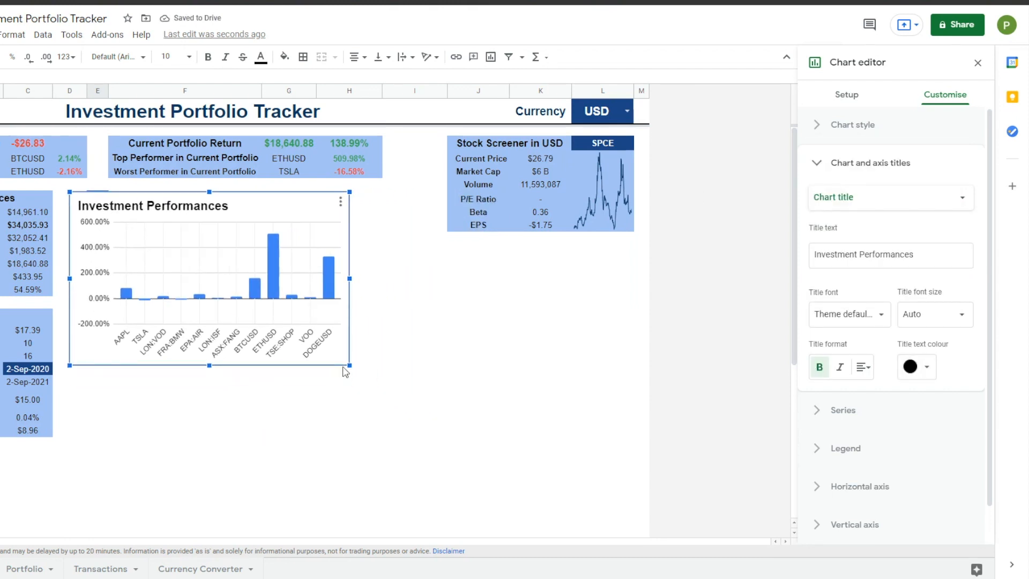
left_click(246, 397)
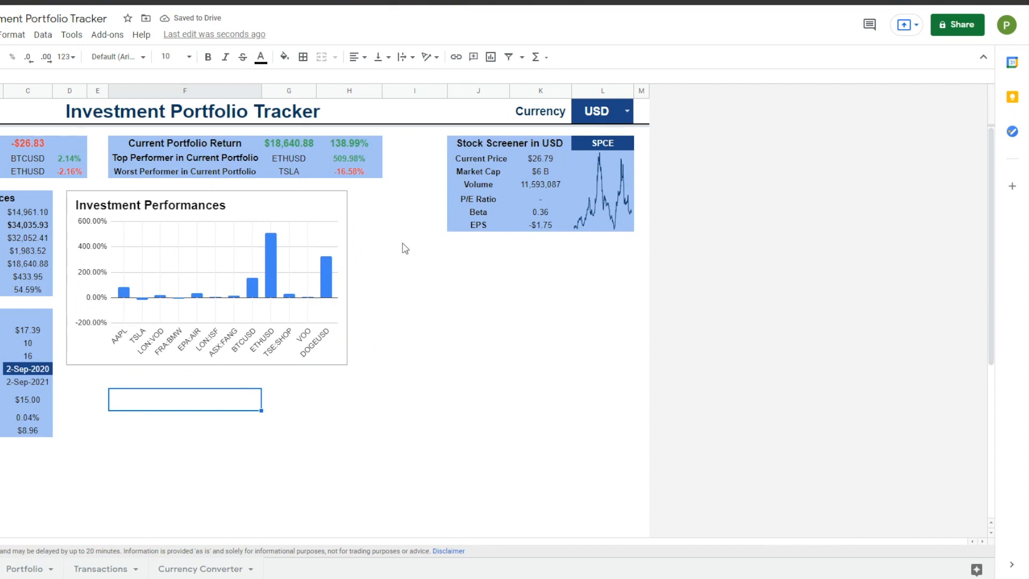
Step: Insert a pie chart on the Dashboard with the data range 'Currency Converter'!A2:O
left_click(387, 264)
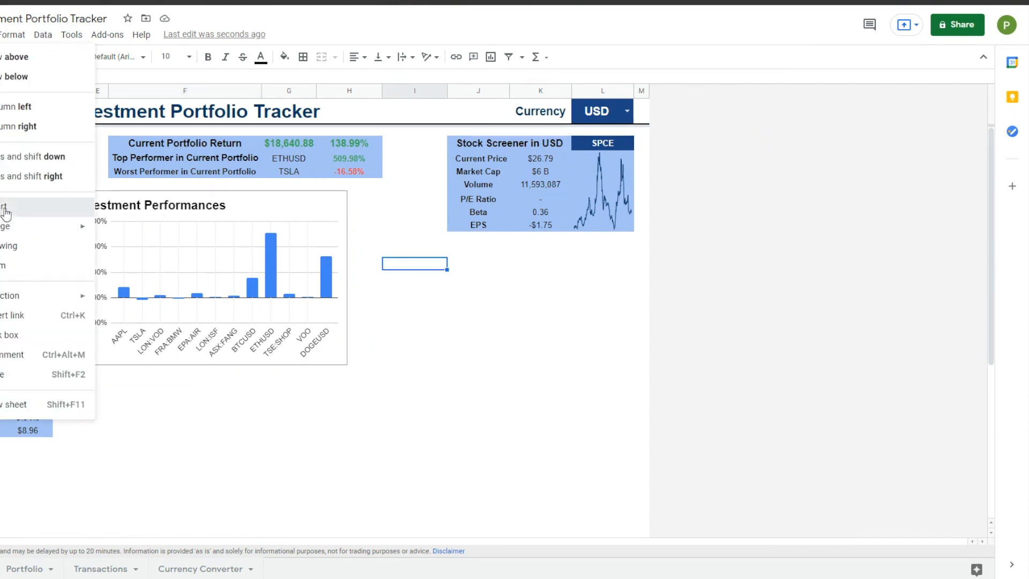
left_click(5, 207)
left_click(828, 459)
left_click(974, 195)
key("ctrl+a")
key("BackSpace")
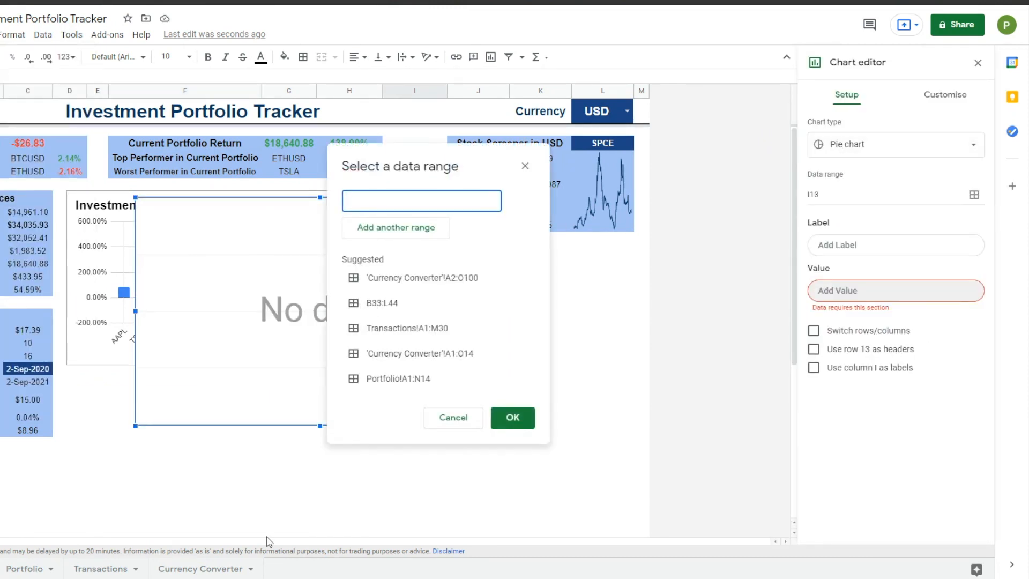
left_click(200, 569)
left_click_drag(11, 147, 740, 305)
left_click(518, 420)
Step: Use row 2 as the pie chart's headers, aggregate by the Asset Class label, and set its value to Current Value
left_click(814, 388)
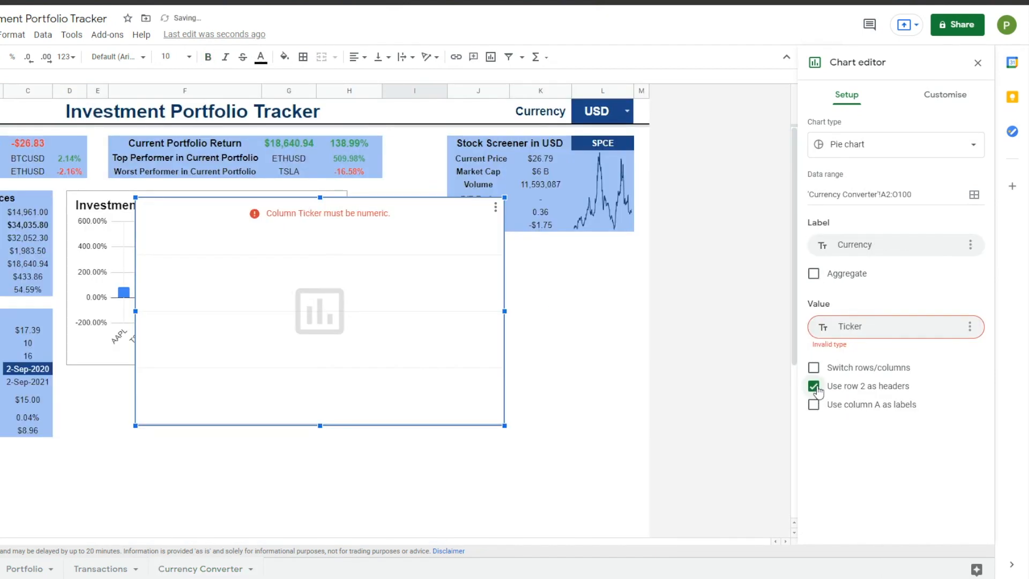
left_click(815, 275)
left_click(874, 248)
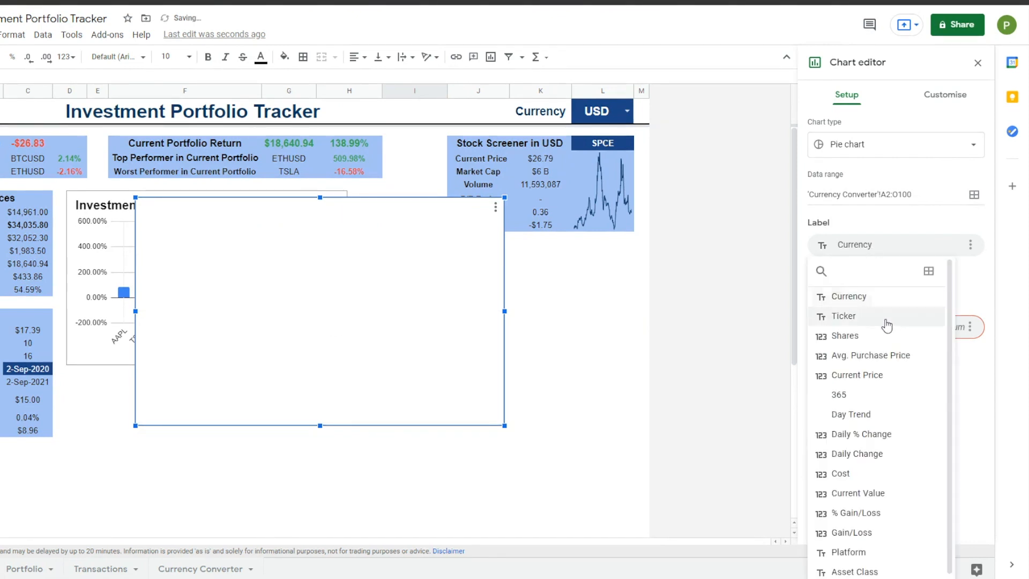
left_click(843, 571)
left_click(857, 327)
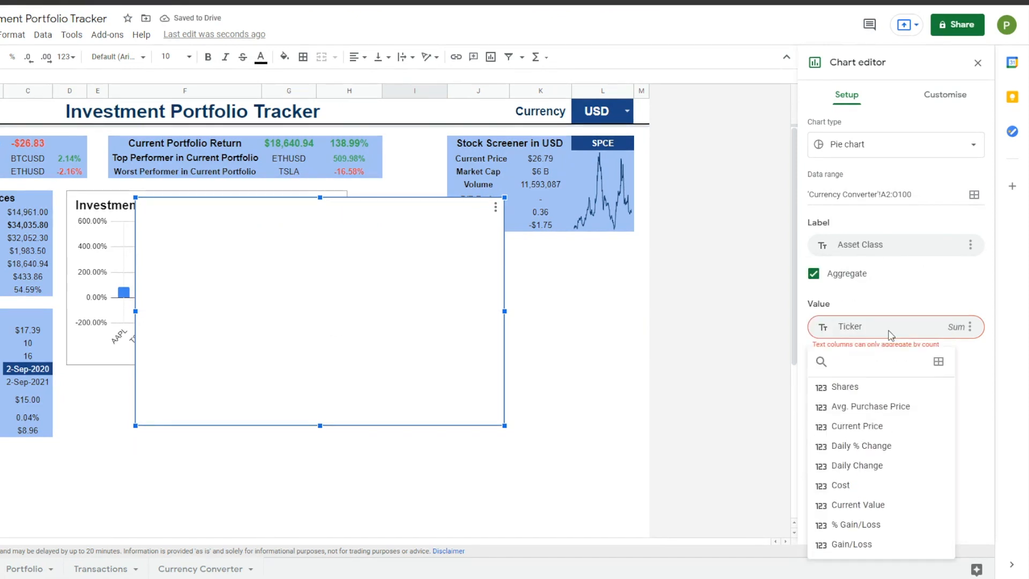
left_click(868, 502)
Step: Title the pie chart "Asset Class Breakdown" and fit it below the Stock Screener, beside the Investment Performances chart
left_click(945, 94)
left_click(871, 239)
left_click(895, 330)
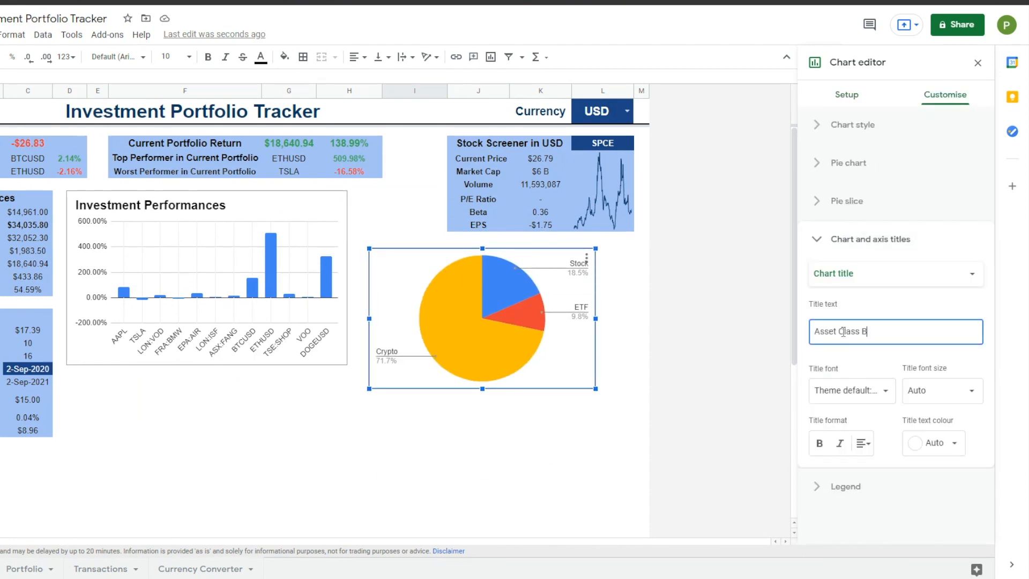
type("Asset Class Breakdown")
left_click_drag(407, 386, 361, 365)
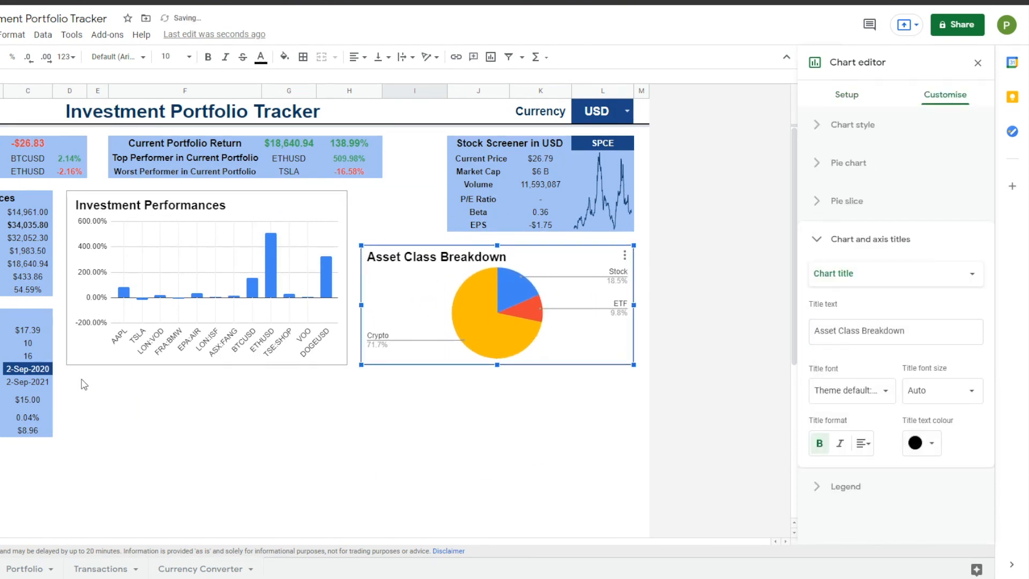
left_click(80, 381)
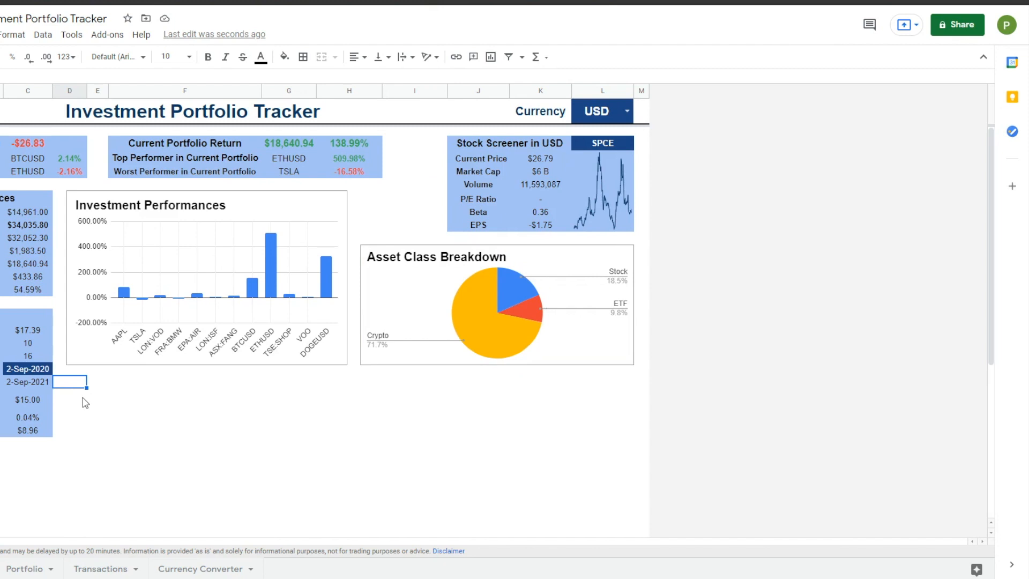
Step: Insert a column chart on the Dashboard with the data range 'Currency Converter'!A2:O, using row 2 as headers
left_click(95, 386)
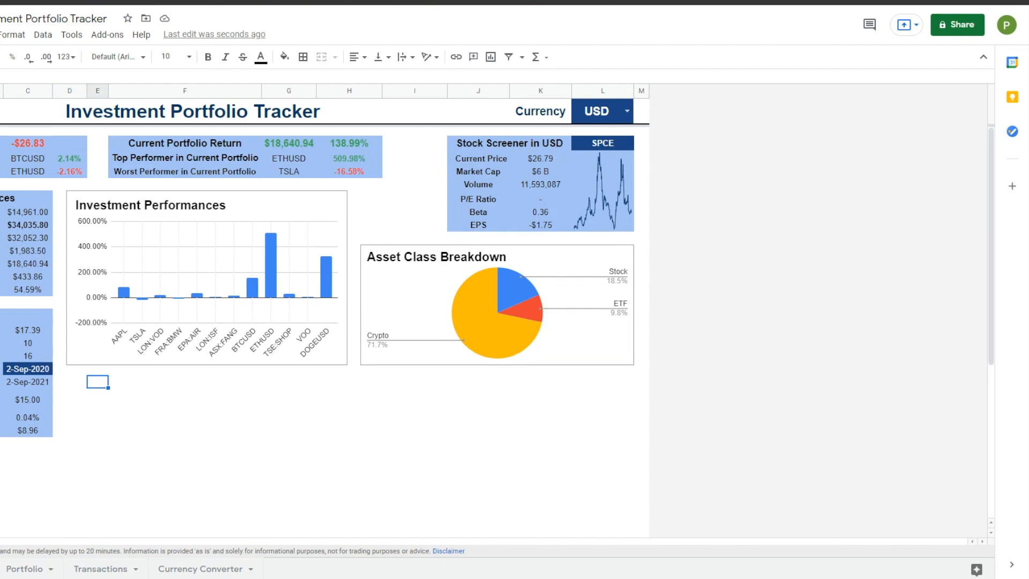
right_click(5, 378)
left_click(13, 212)
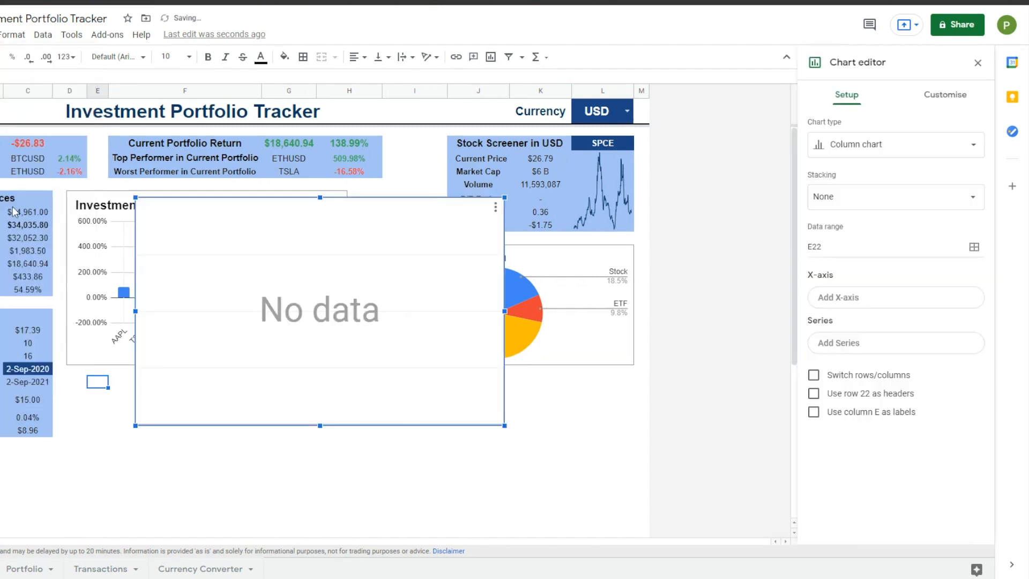
left_click(974, 246)
type("'Currency Converter'!A2:O")
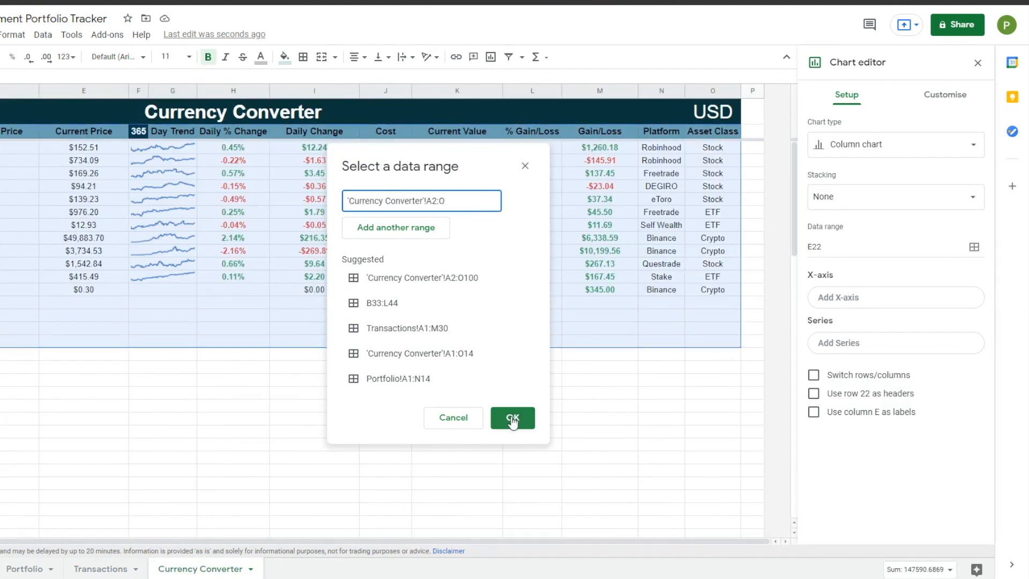
left_click(513, 421)
scroll(846, 391, "down", 5)
left_click(814, 510)
scroll(863, 429, "up", 5)
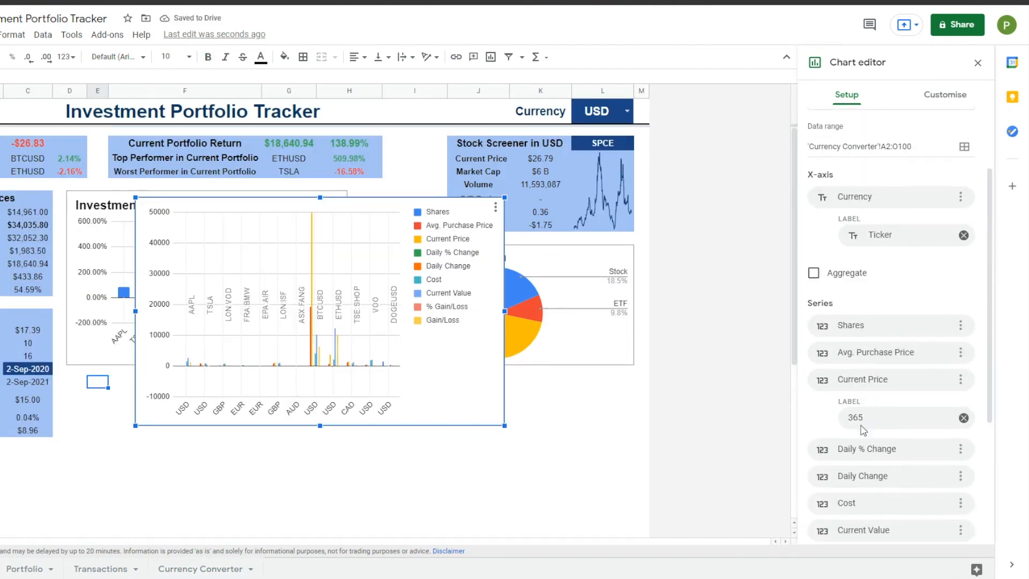
Step: Set the new column chart's X-axis to Ticker
scroll(911, 309, "up", 2)
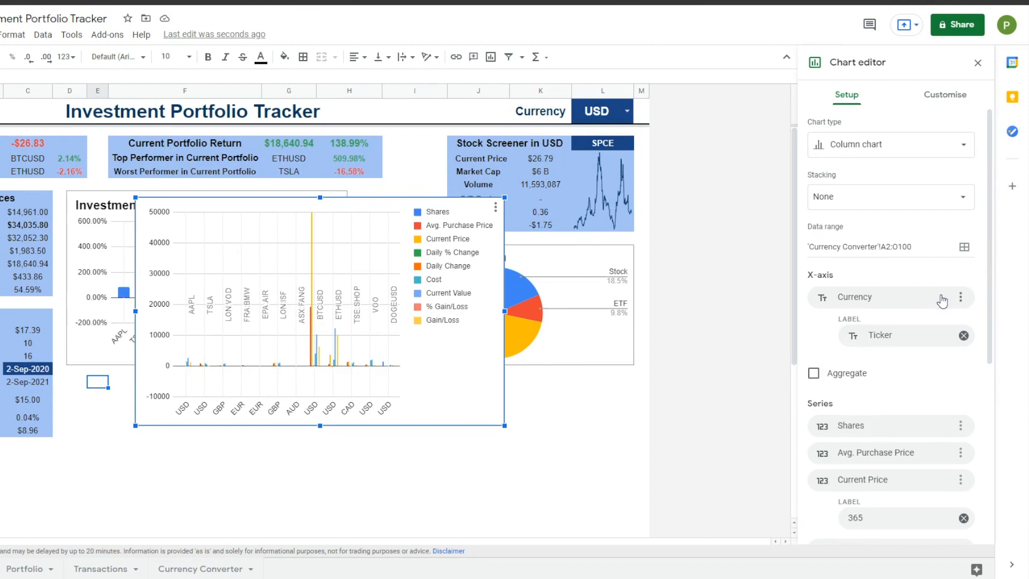
left_click(856, 297)
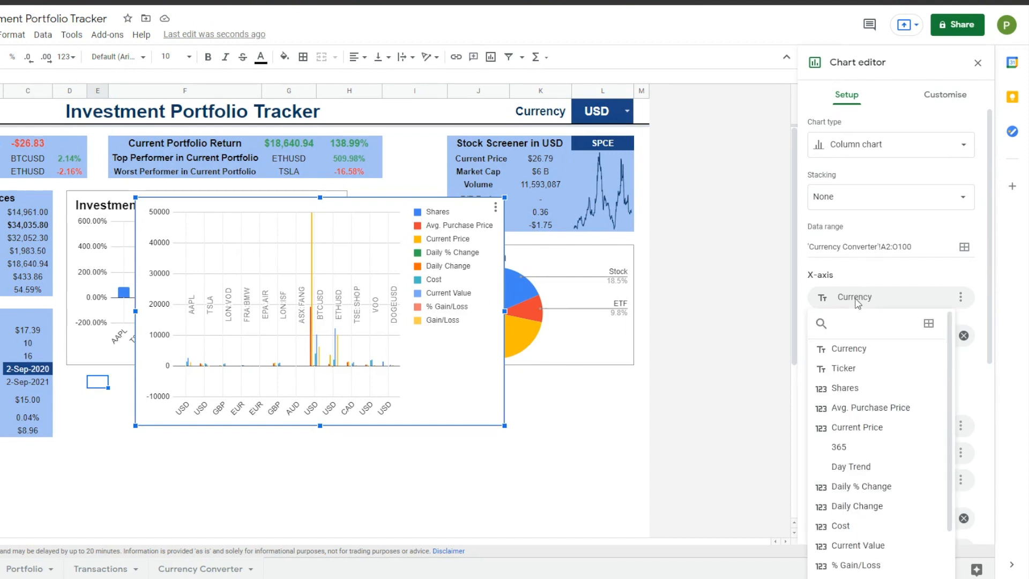
left_click(843, 369)
Step: Replace all of the column chart's series with Cost and Current Value
scroll(868, 377, "down", 2)
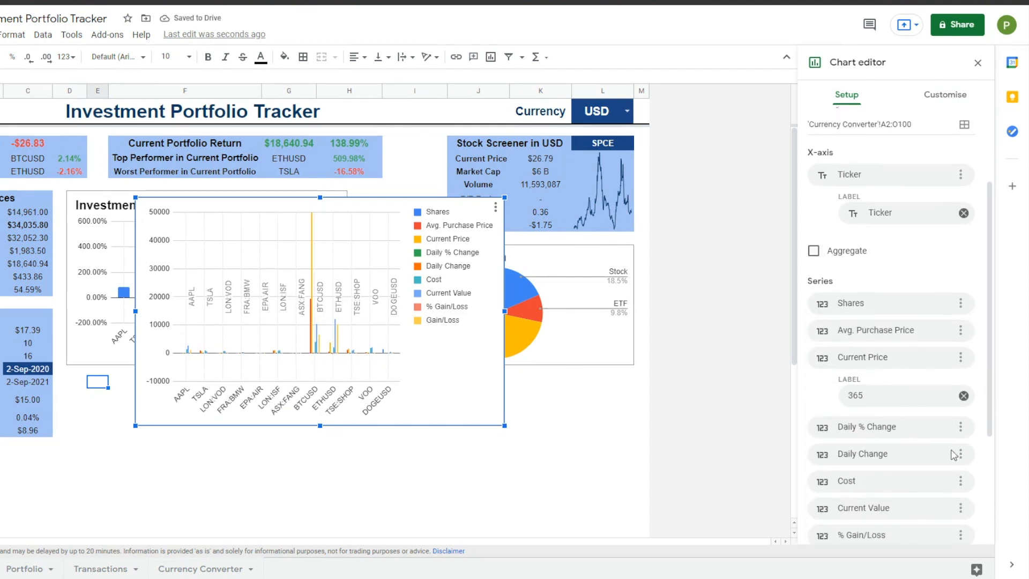
left_click(960, 433)
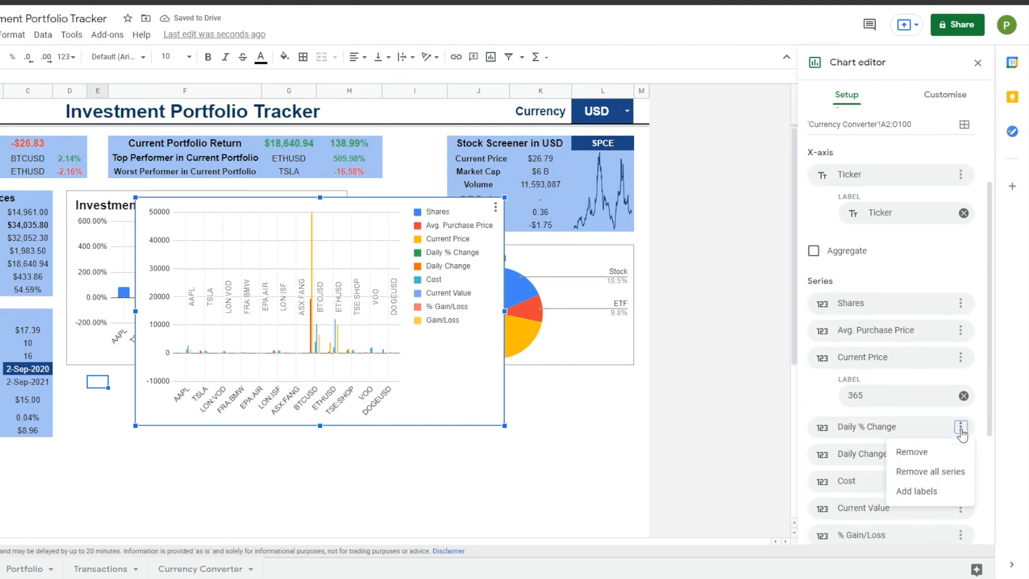
left_click(931, 470)
left_click(861, 435)
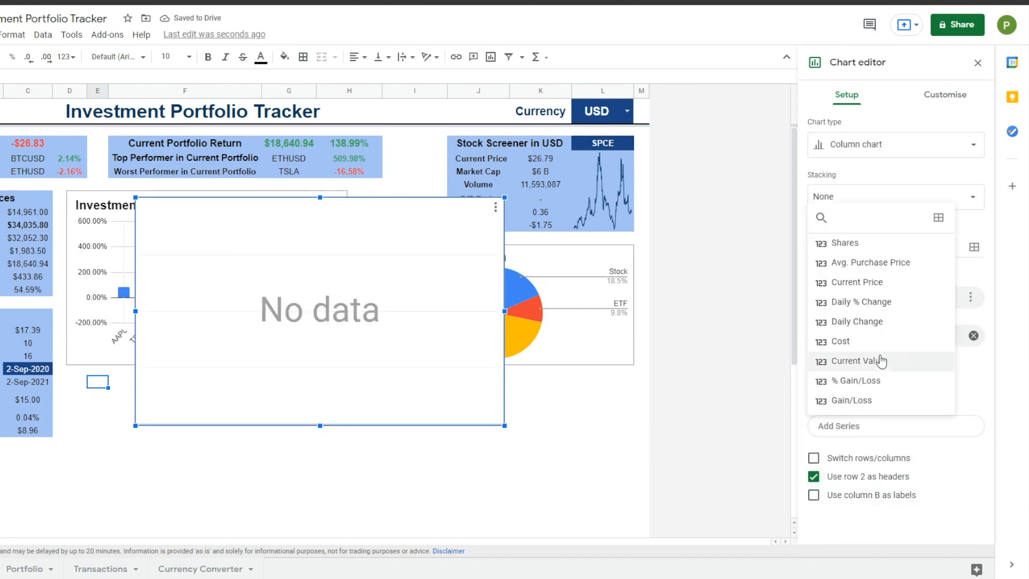
left_click(845, 341)
left_click(852, 460)
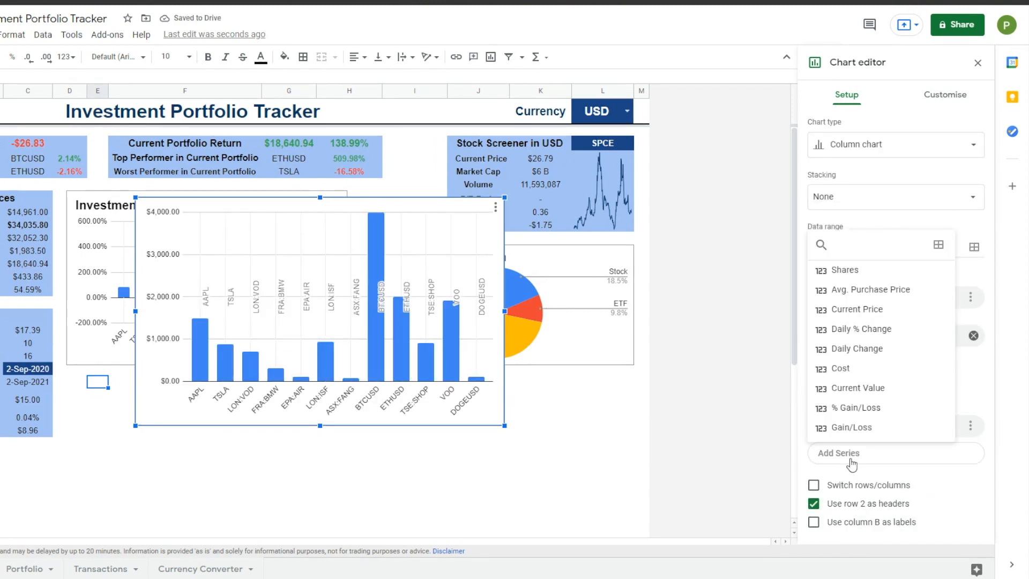
left_click(868, 389)
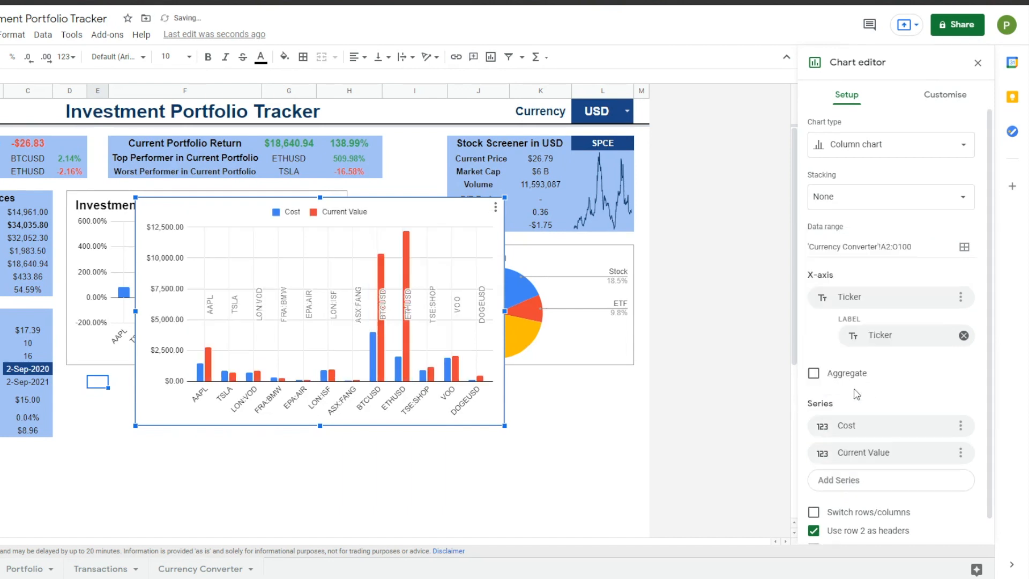
Step: Shrink the Cost and Current Value column chart and fit it directly below the Investment Performances chart
left_click(814, 525)
left_click(857, 460)
key("Escape")
scroll(314, 293, "down", 2)
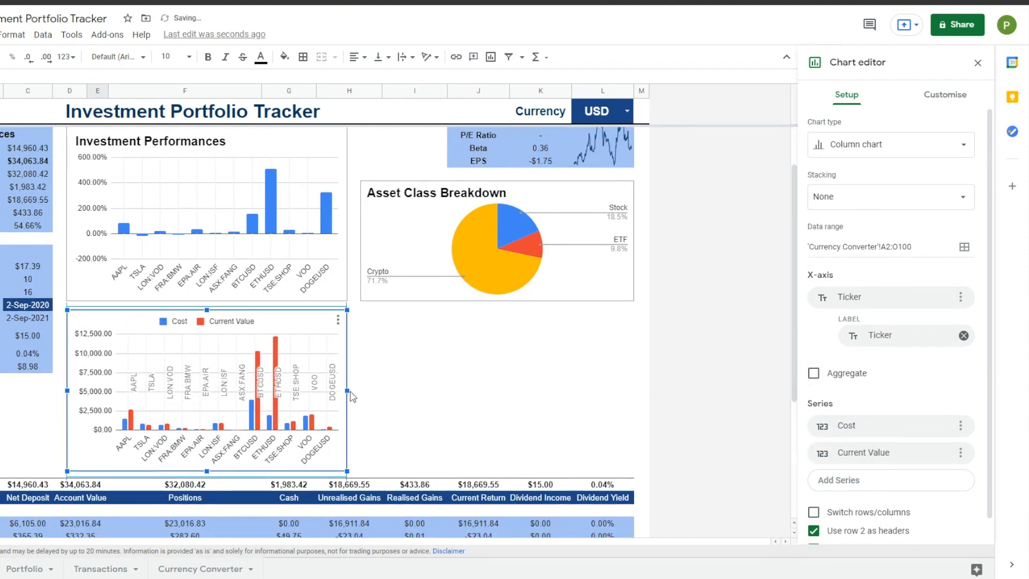
Step: Insert a pie chart on the Dashboard with the data range 'Currency Converter'!A2:O, starting from the blank area below Asset Class Breakdown
left_click(349, 315)
left_click(491, 57)
left_click(974, 194)
left_click(200, 568)
left_click(420, 276)
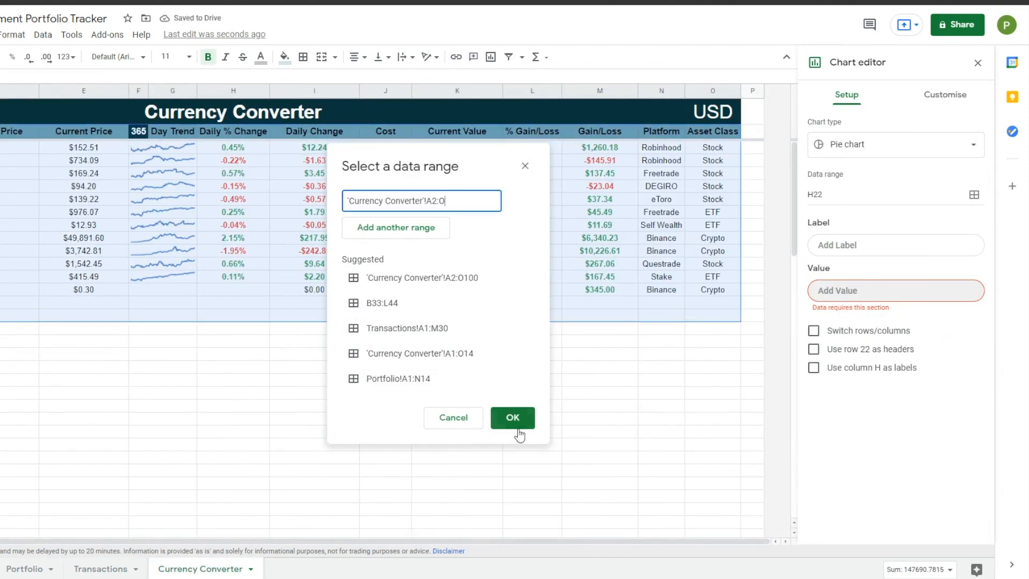
left_click(512, 416)
Step: Aggregate the new pie chart with row 2 as headers, Ticker as its label and Current Value as its value
left_click(815, 274)
left_click(814, 386)
left_click(881, 249)
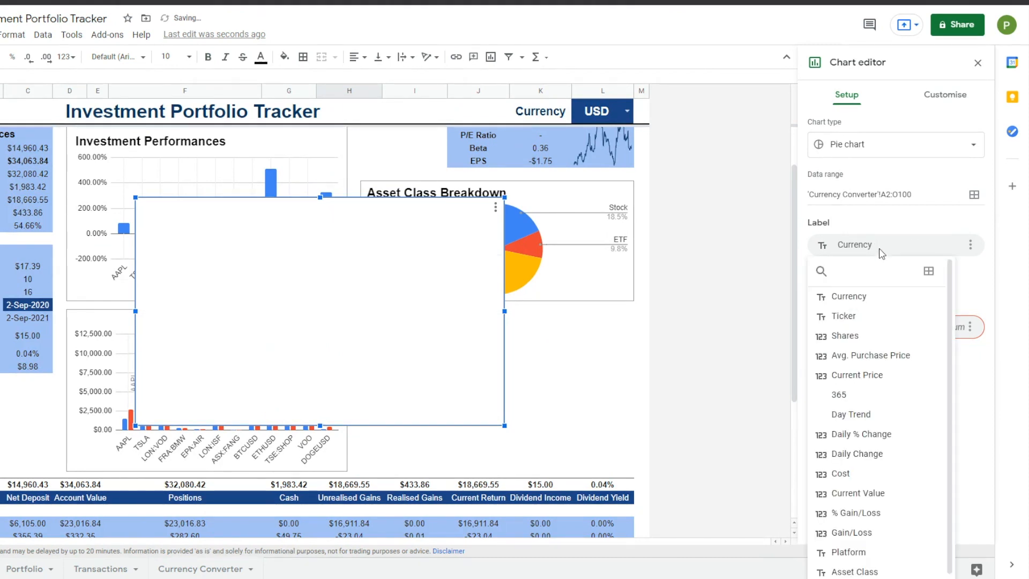
left_click(863, 322)
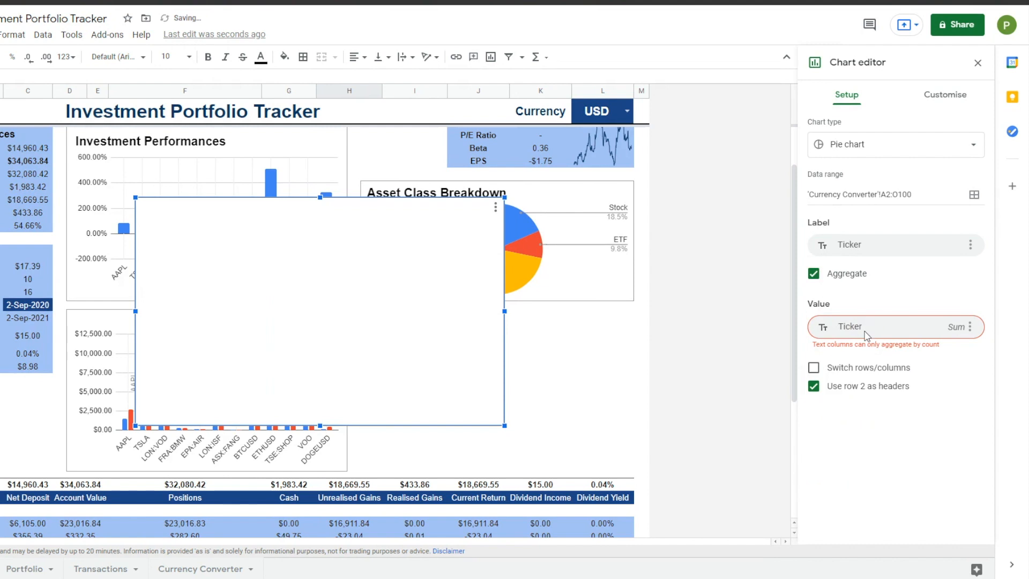
left_click(865, 335)
left_click(845, 503)
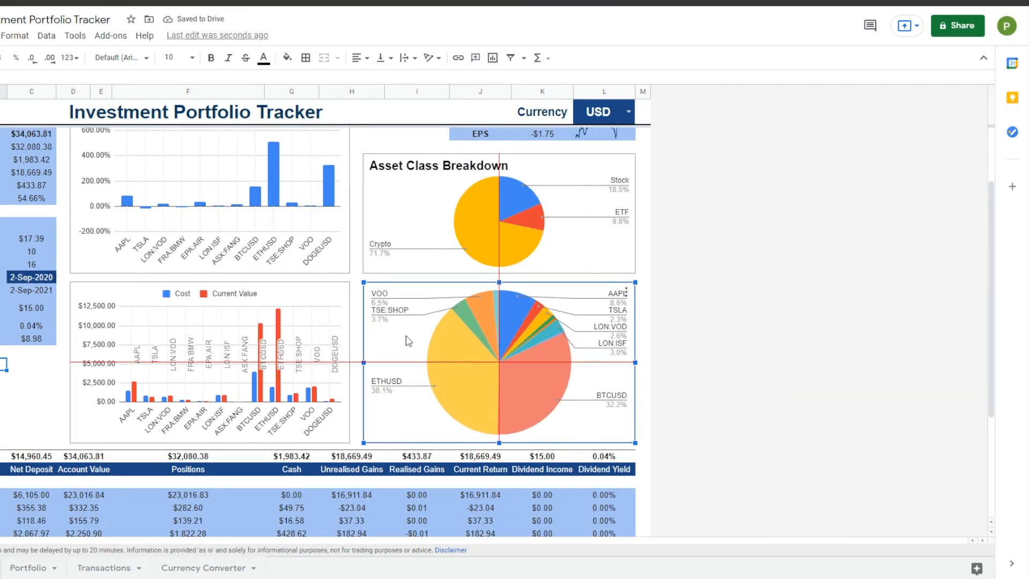
Step: Fit the ticker pie chart below Asset Class Breakdown, beside the Cost and Current Value column chart
left_click_drag(408, 340, 408, 341)
key("Escape")
scroll(318, 306, "up", 1)
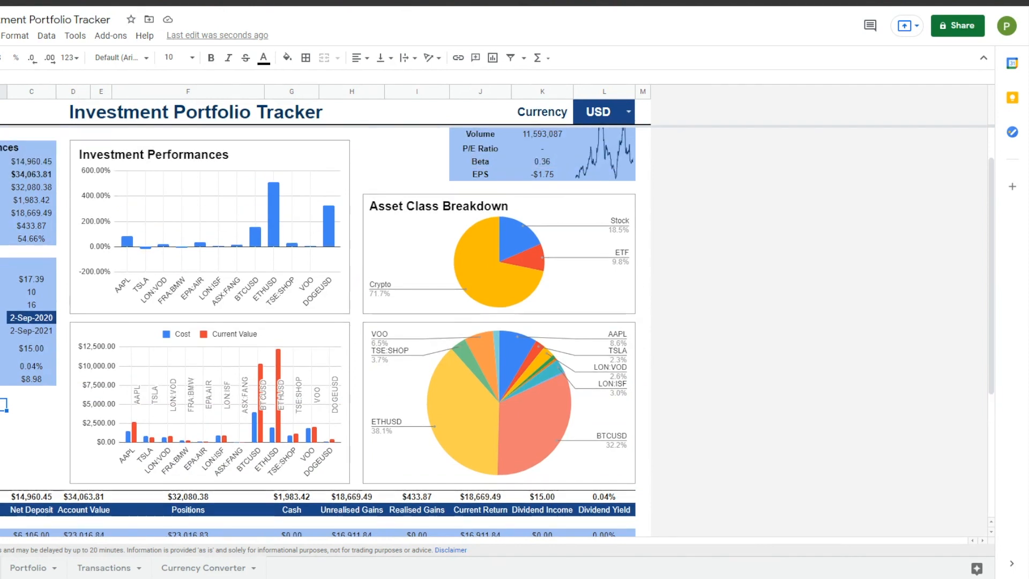
Step: Insert another pie chart with the data range B11:C12, covering Positions and Cash in Portfolio Balances
key("alt+i")
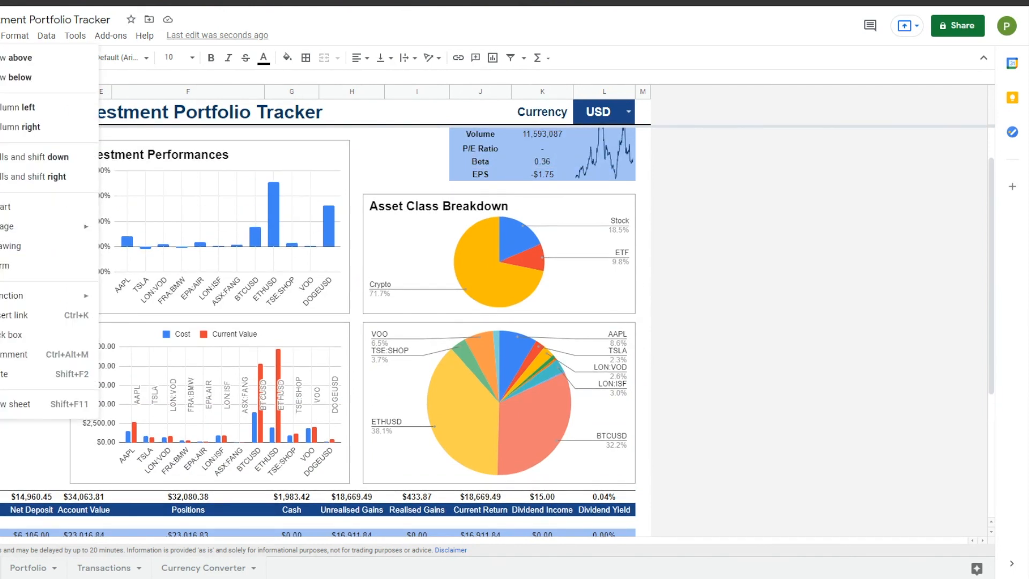
left_click(64, 208)
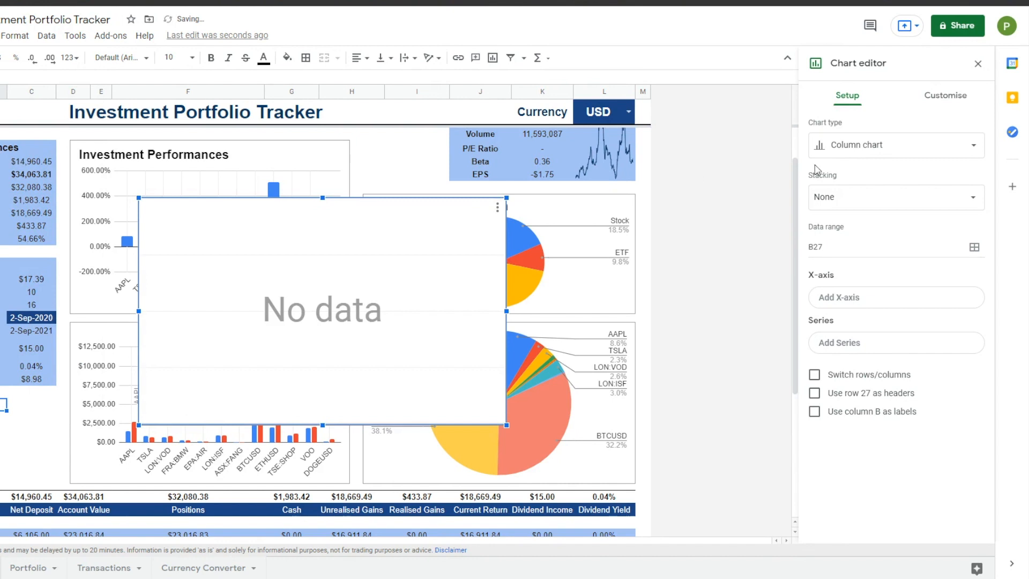
left_click(891, 155)
left_click(844, 467)
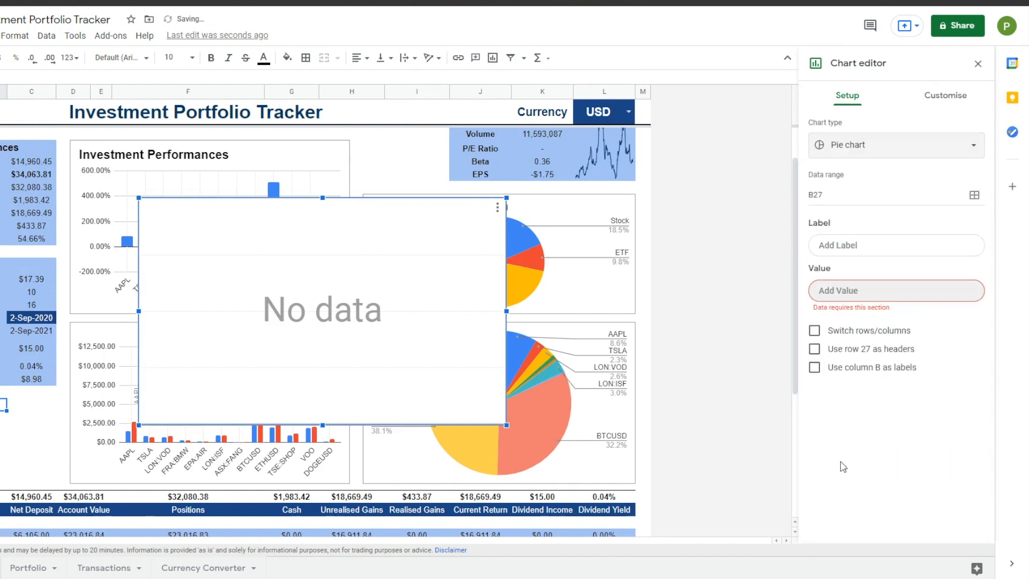
left_click(890, 290)
left_click_drag(3, 187, 32, 200)
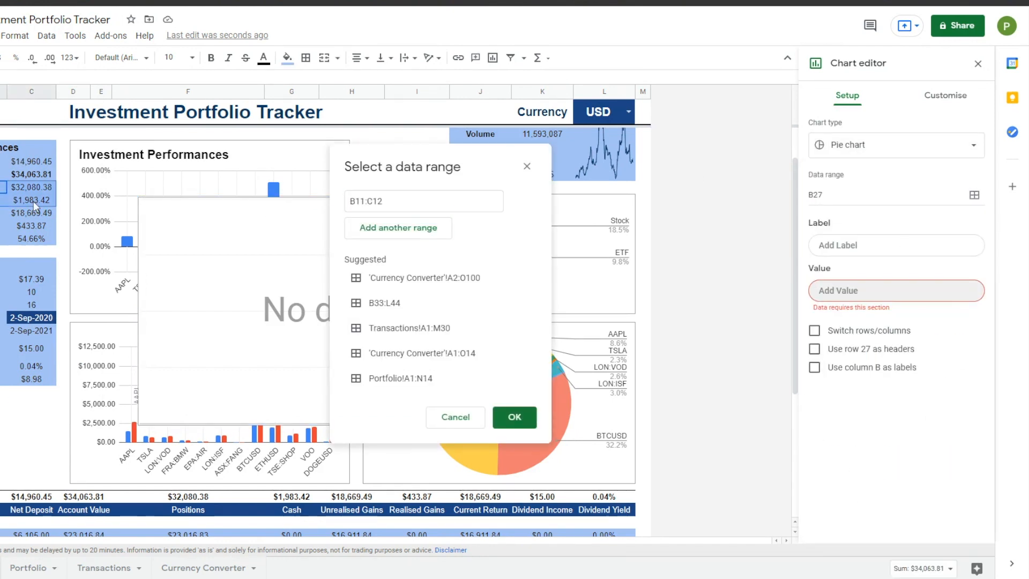
left_click(514, 416)
Step: Title the Positions and Cash pie chart "Balance Breakdown"
left_click(842, 393)
left_click(945, 95)
left_click(898, 331)
type("Balance Breakdown")
Step: Shrink the Balance Breakdown pie chart and fit it between the Stats block and the Platform Breakdown table
left_click(490, 356)
left_click_drag(508, 425, 319, 307)
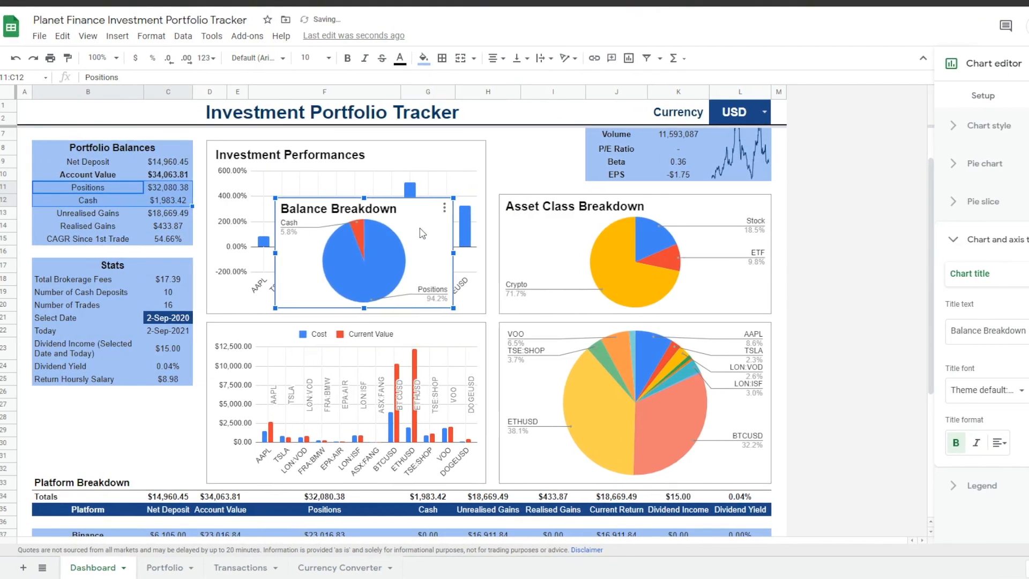
left_click_drag(245, 269, 1, 466)
left_click_drag(222, 504, 204, 470)
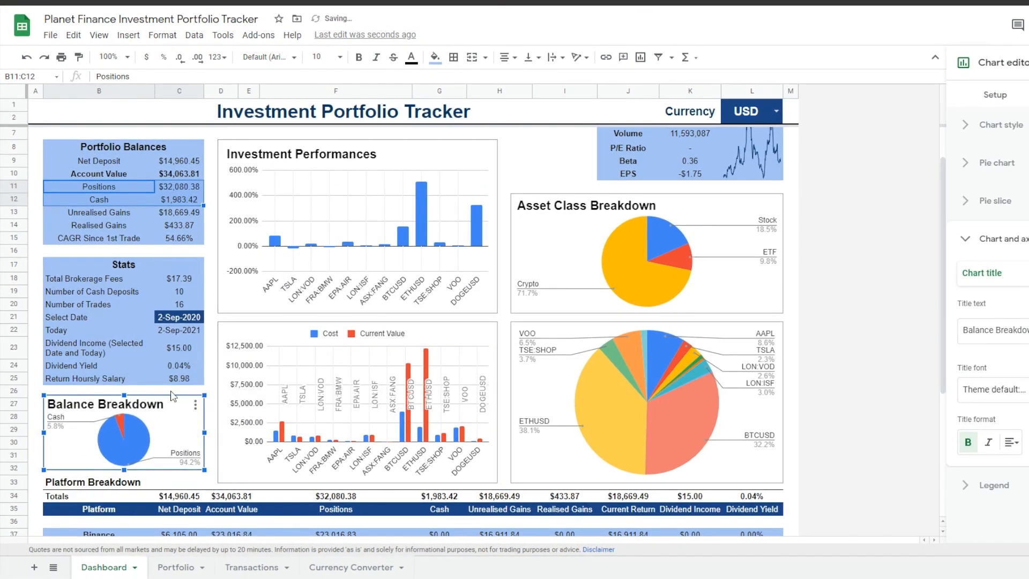
left_click(99, 348)
left_click(250, 119)
scroll(473, 287, "up", 2)
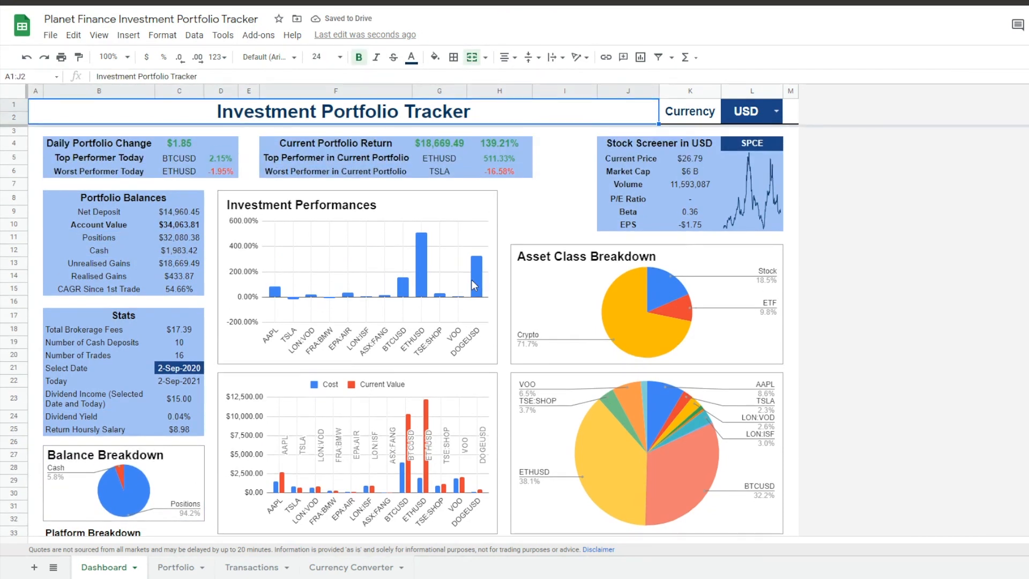
scroll(321, 402, "down", 3)
scroll(189, 510, "up", 3)
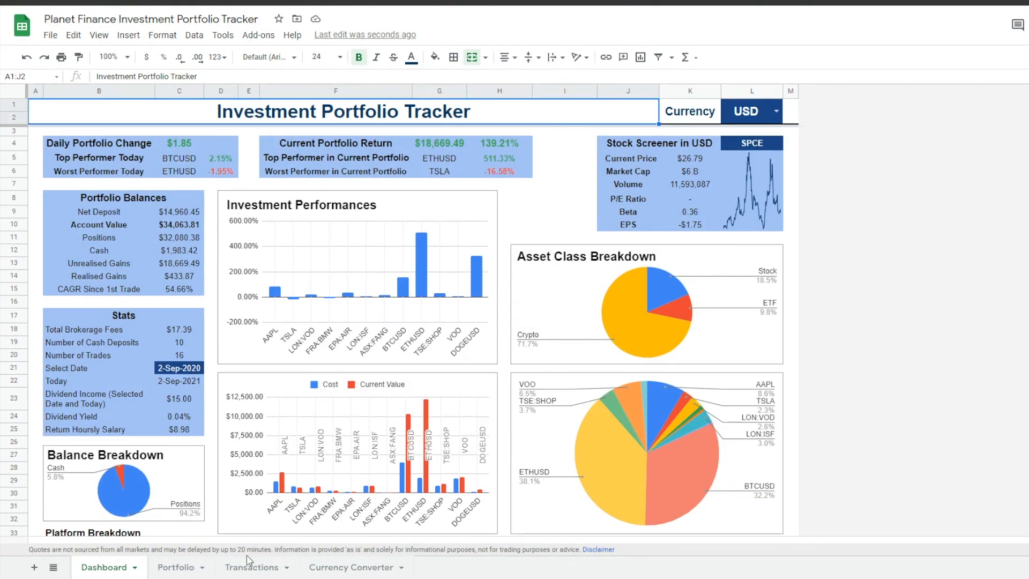
Step: Record a Transactions row 31: Robinhood, USD, 31-Aug-2021, ASTR, Stock, Buy, quantity 100, price $9.34, brokerage fees $0.00
left_click(247, 566)
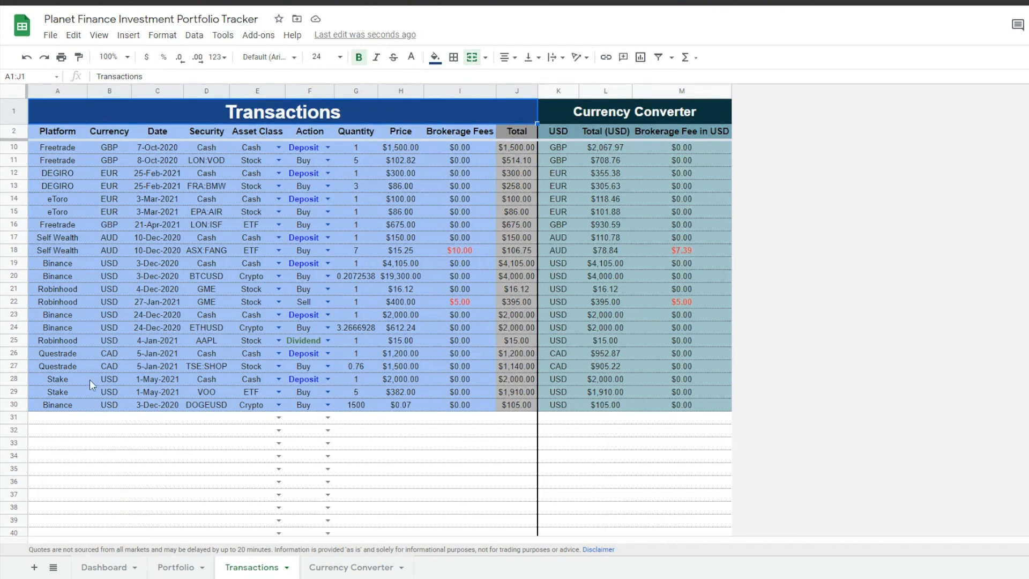
scroll(91, 382, "down", 1)
left_click(86, 379)
type("Robinhood\tUSD\t31-Aug-2021\tASTR\tStock\tBuy\t100\t$9.34\t$0.00")
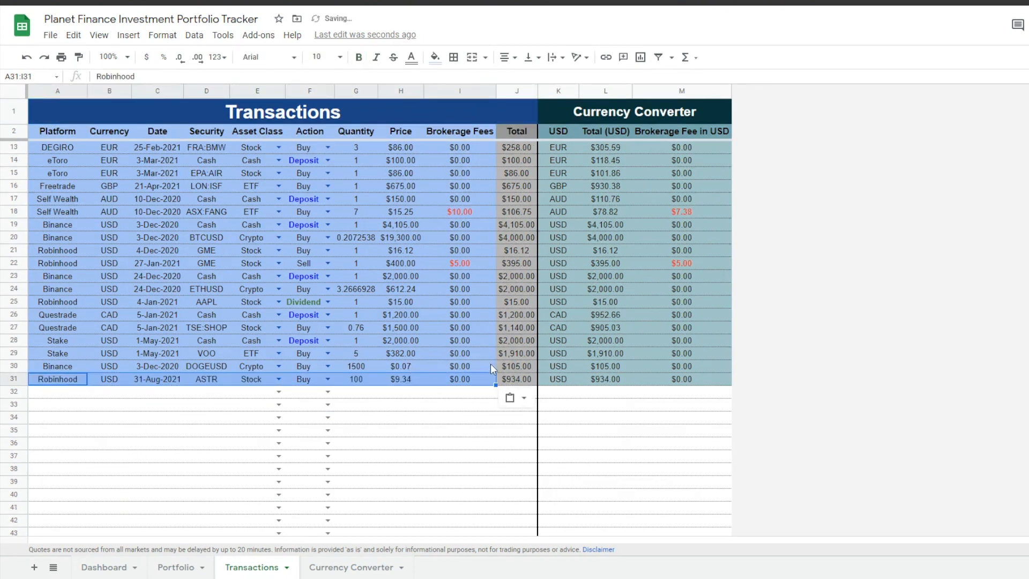
left_click(304, 114)
Step: Check the ASTR position in the Portfolio sheet and in the Dashboard's column and pie charts
left_click(170, 569)
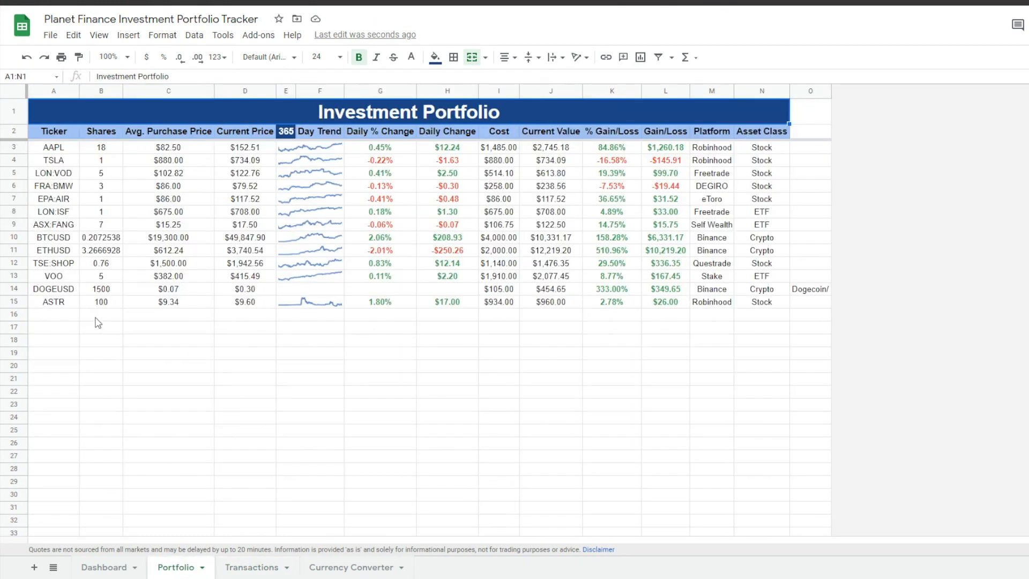
left_click(15, 302)
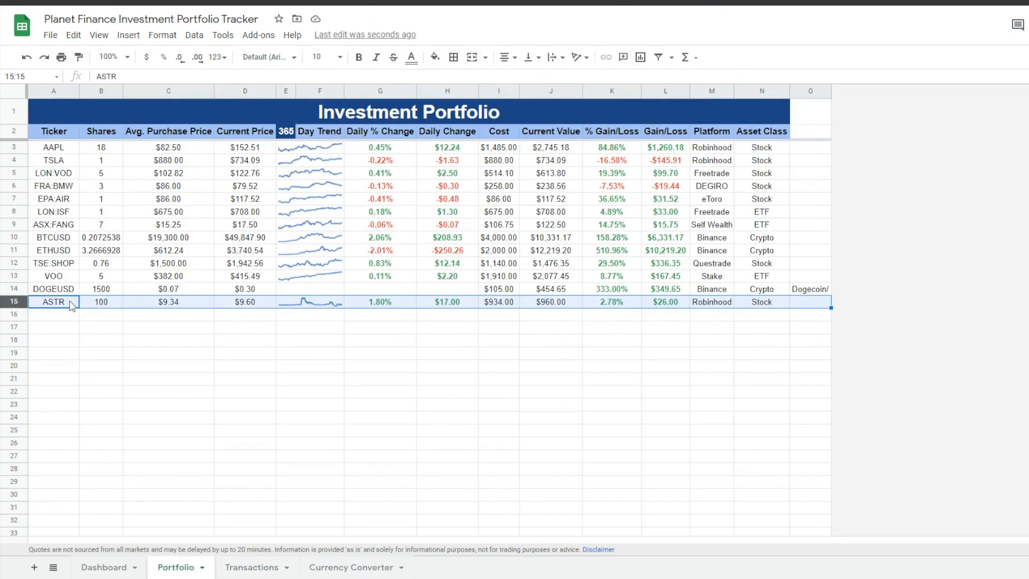
left_click(104, 568)
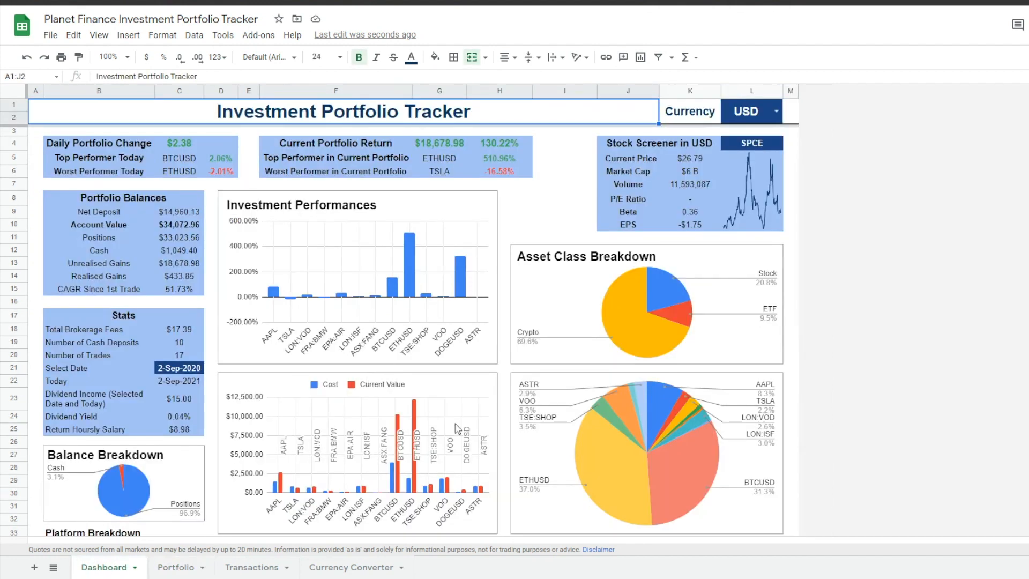
left_click(477, 496)
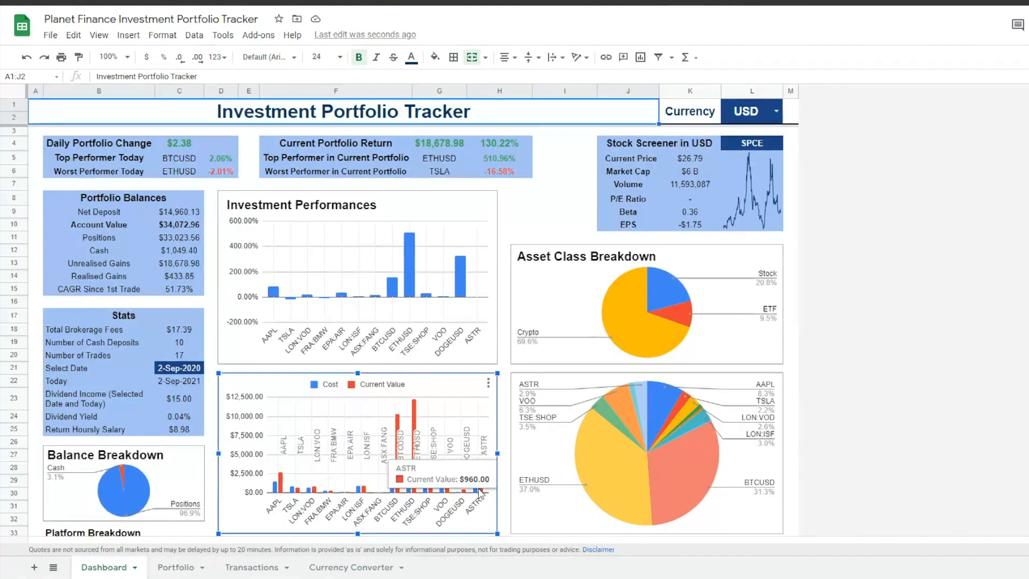
left_click(688, 408)
key("Escape")
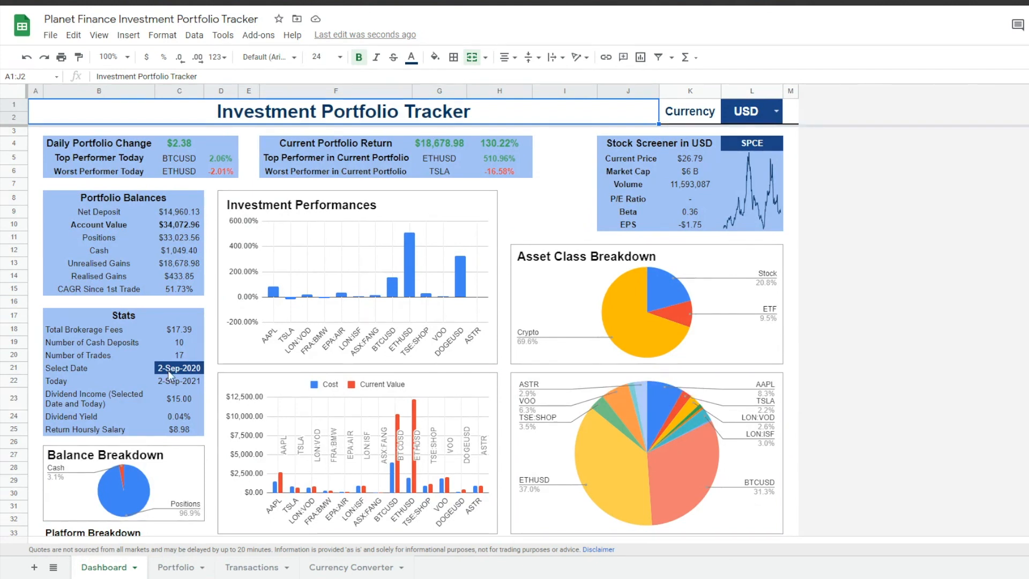